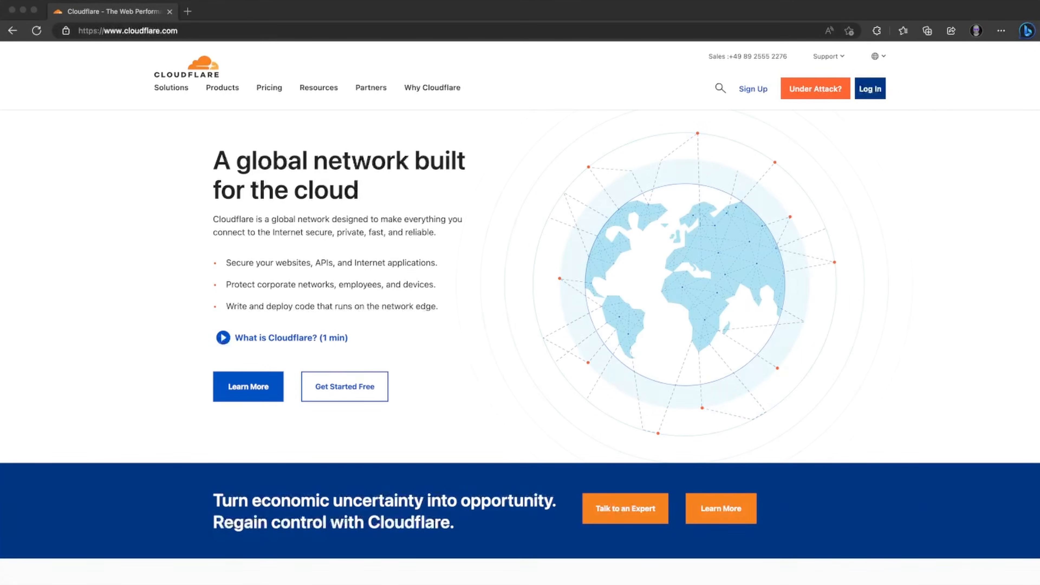
Open the page for registering a new domain in the Cloudflare dashboard.
{"action": "left_click", "coordinate": [166, 239]}
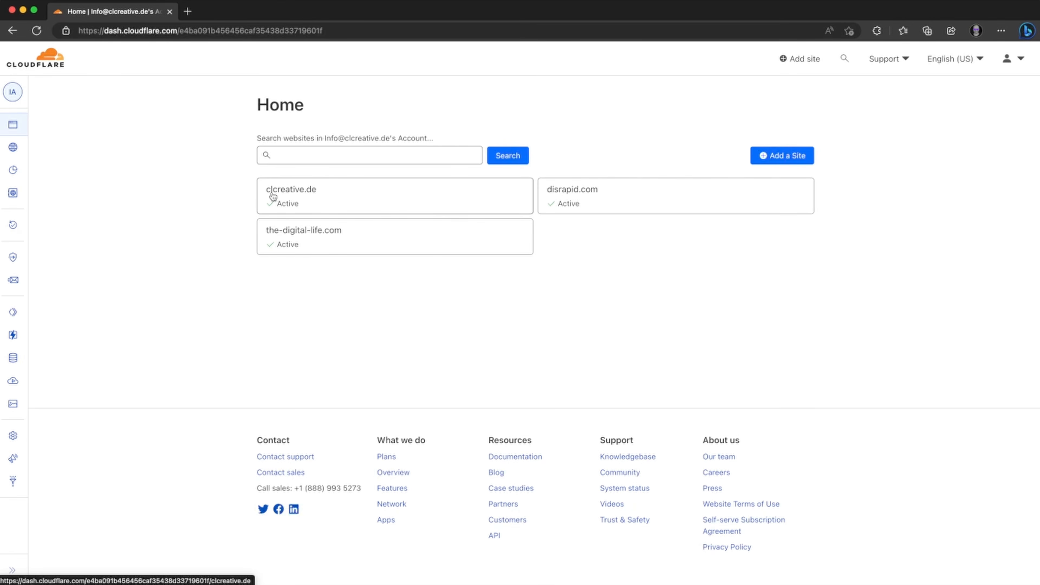
{"action": "mouse_move", "coordinate": [82, 147]}
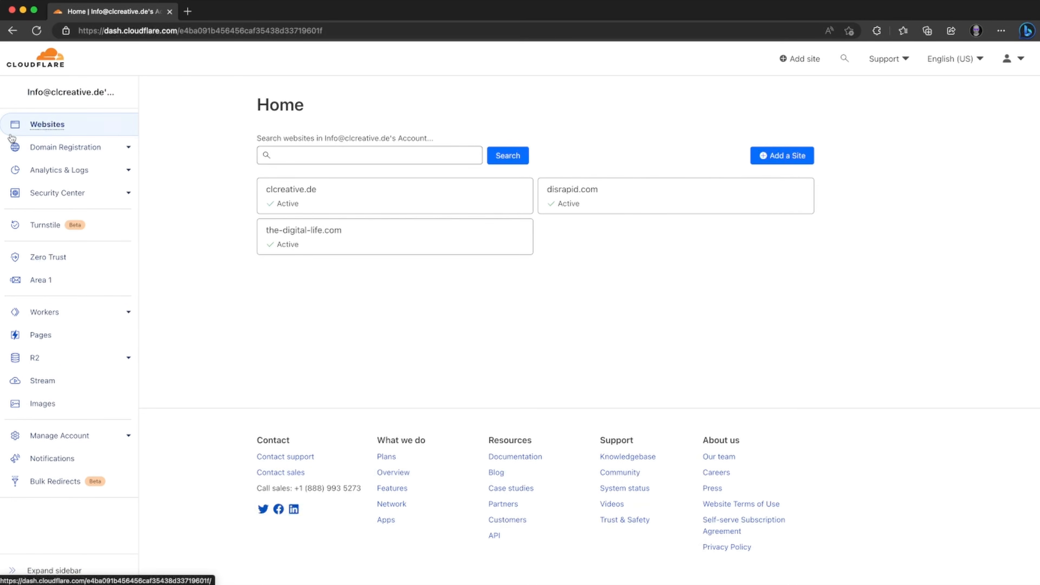
{"action": "left_click", "coordinate": [129, 148]}
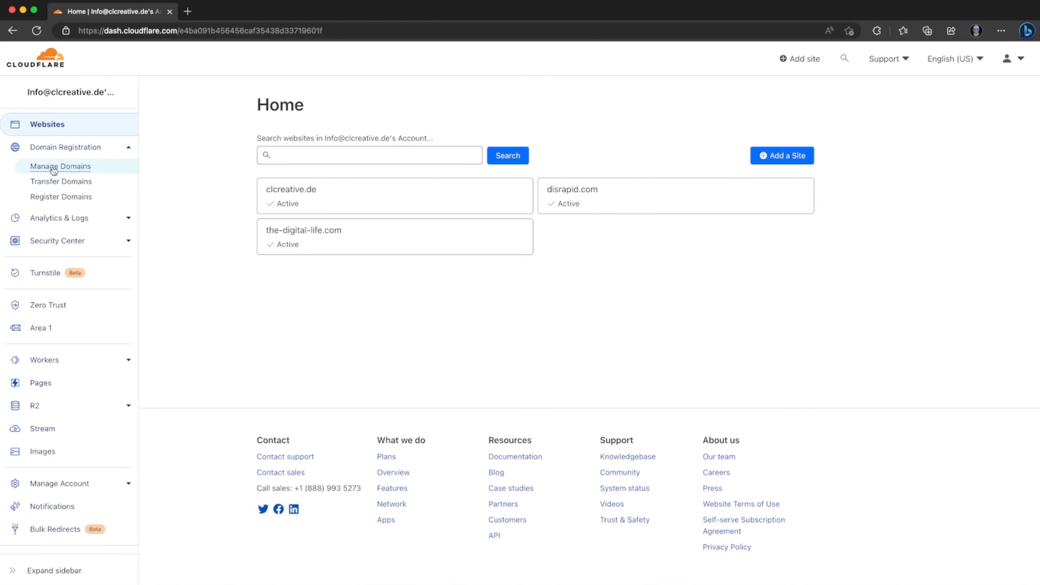
{"action": "left_click", "coordinate": [49, 198]}
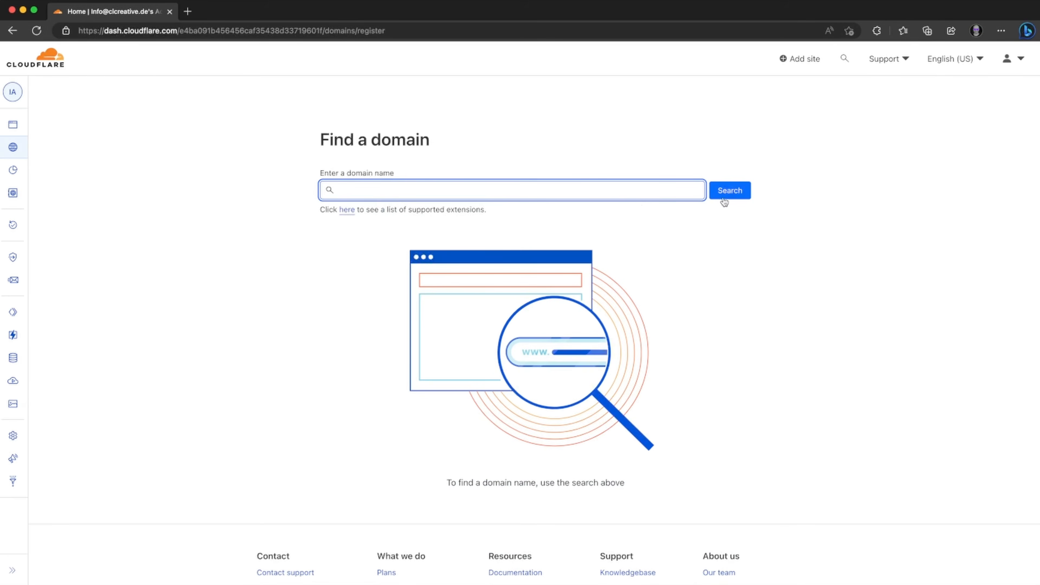
Browse the list of domain extensions supported by the registrar.
{"action": "left_click", "coordinate": [347, 210]}
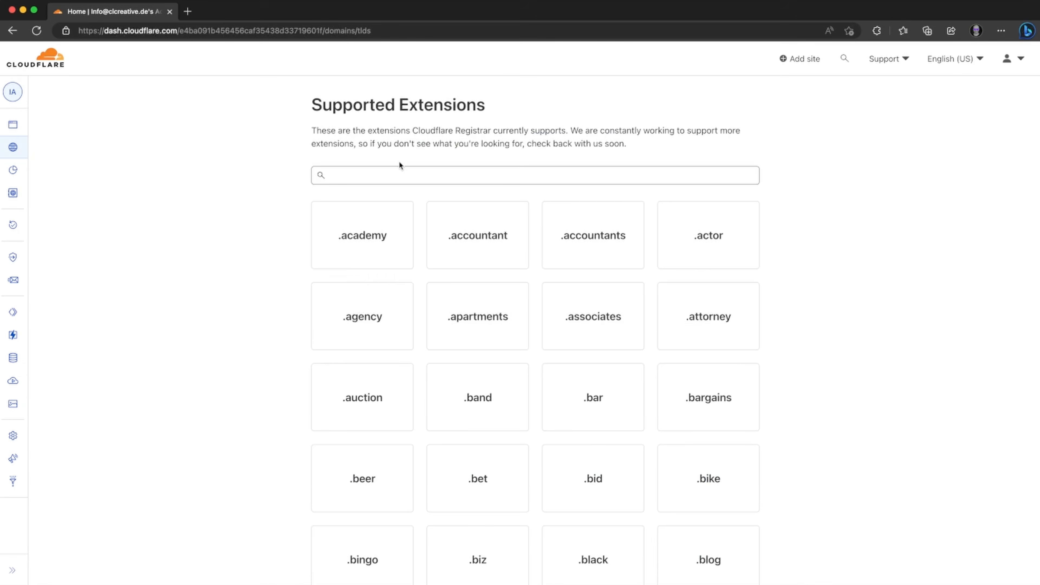
{"action": "scroll", "coordinate": [399, 162], "scroll_direction": "down", "scroll_amount": 20}
{"action": "scroll", "coordinate": [401, 162], "scroll_direction": "down", "scroll_amount": 20}
{"action": "scroll", "coordinate": [402, 166], "scroll_direction": "down", "scroll_amount": 20}
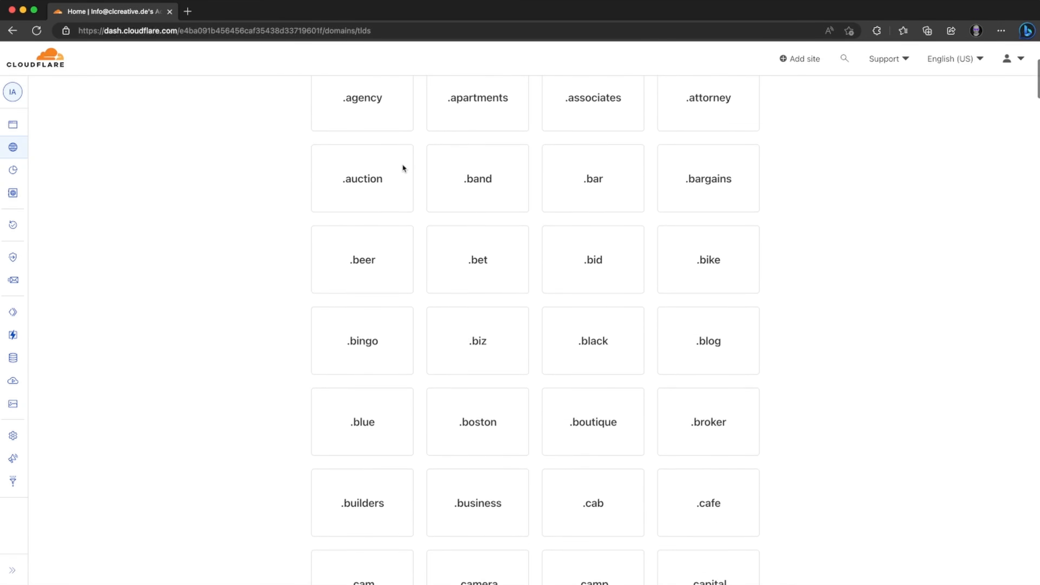
{"action": "scroll", "coordinate": [402, 166], "scroll_direction": "down", "scroll_amount": 15}
{"action": "scroll", "coordinate": [402, 166], "scroll_direction": "down", "scroll_amount": 20}
{"action": "scroll", "coordinate": [402, 166], "scroll_direction": "down", "scroll_amount": 5}
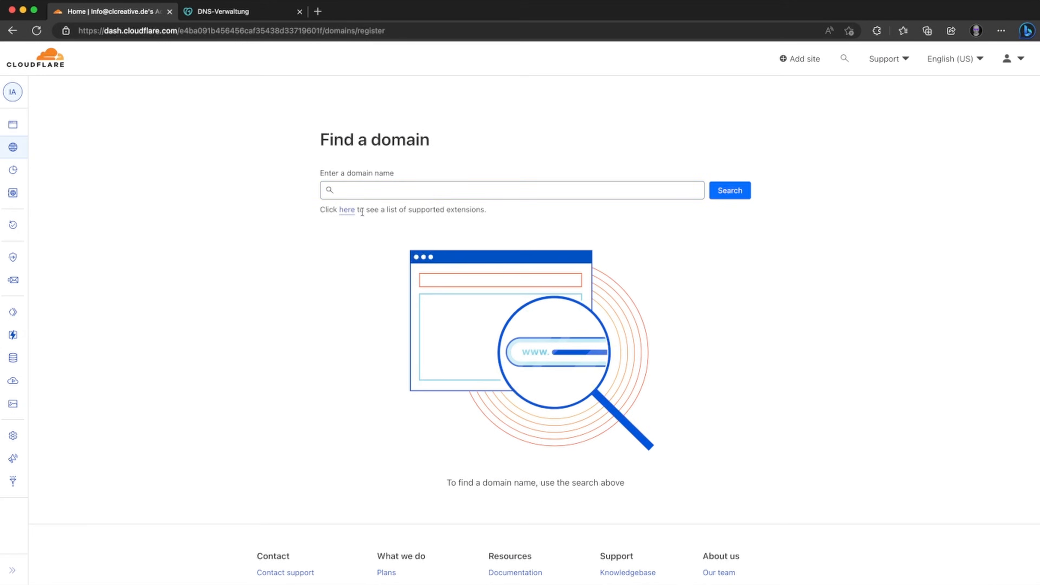
Go to adding an existing site and review the Cloudflare nameservers assigned for clcreativetwo.de.
{"action": "left_click", "coordinate": [426, 189]}
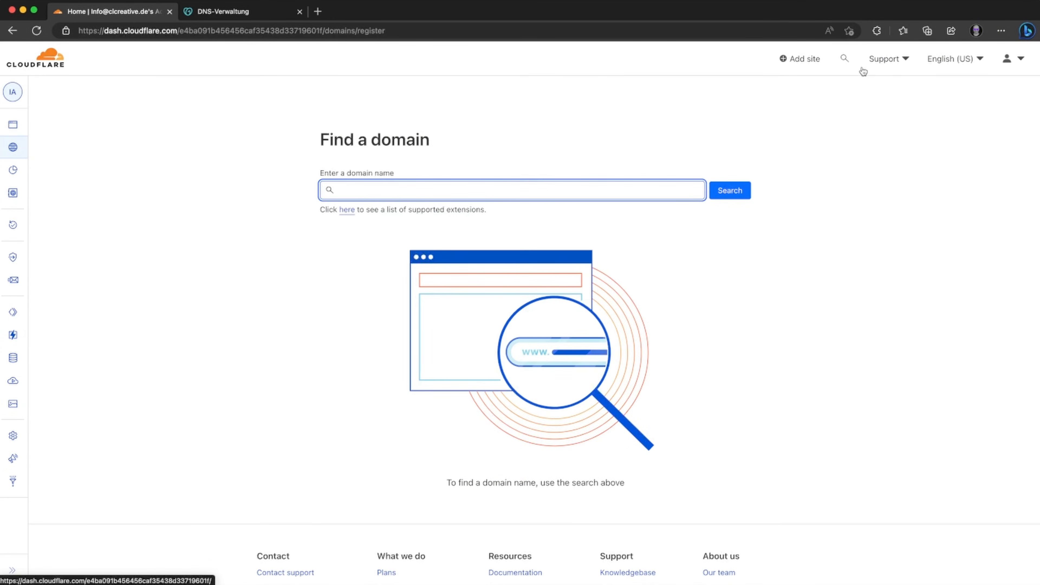
{"action": "left_click", "coordinate": [813, 58]}
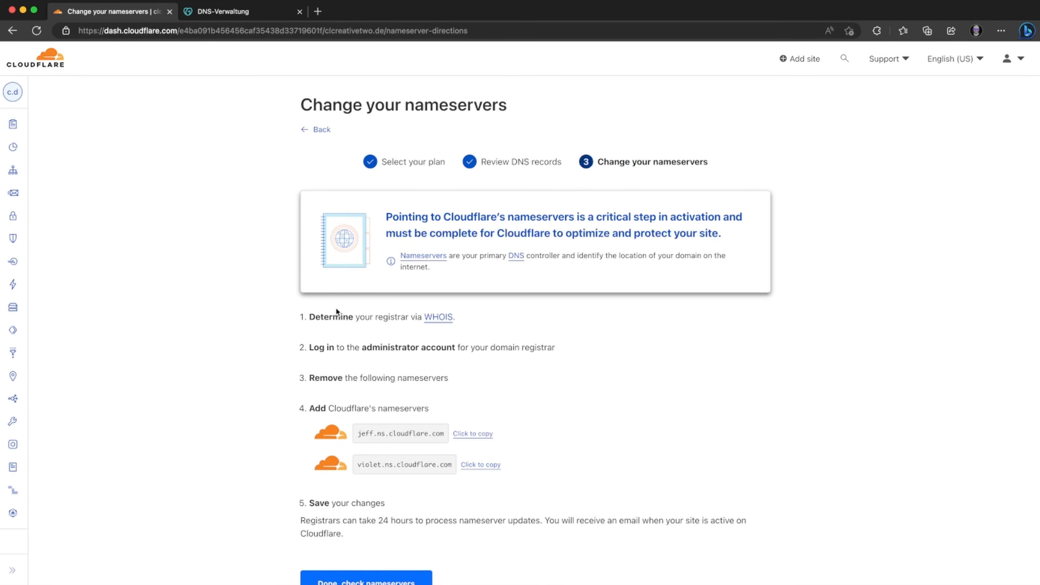
{"action": "scroll", "coordinate": [335, 310], "scroll_direction": "down", "scroll_amount": 3}
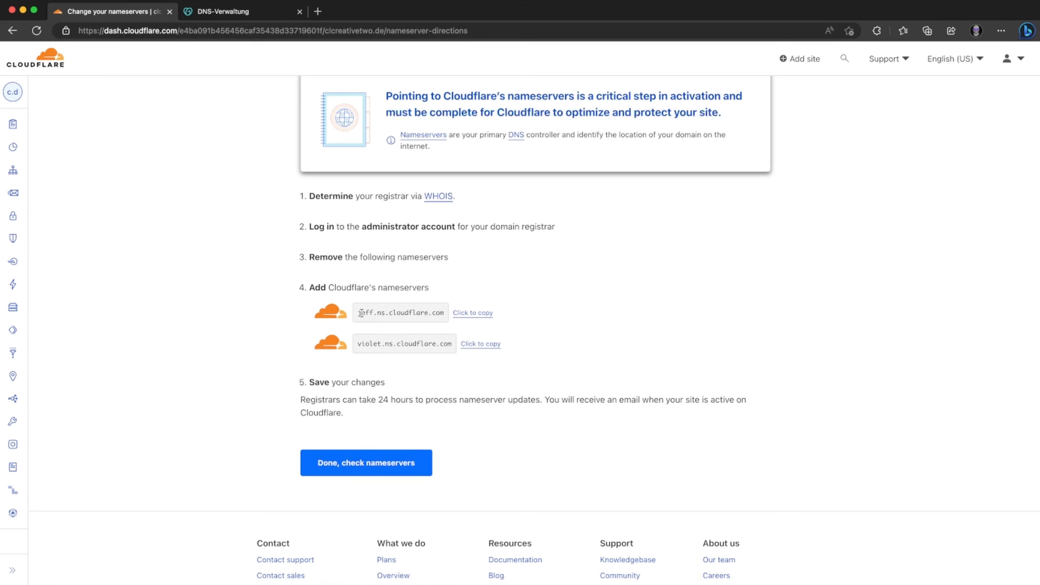
{"action": "left_click_drag", "start_coordinate": [384, 313], "coordinate": [438, 312]}
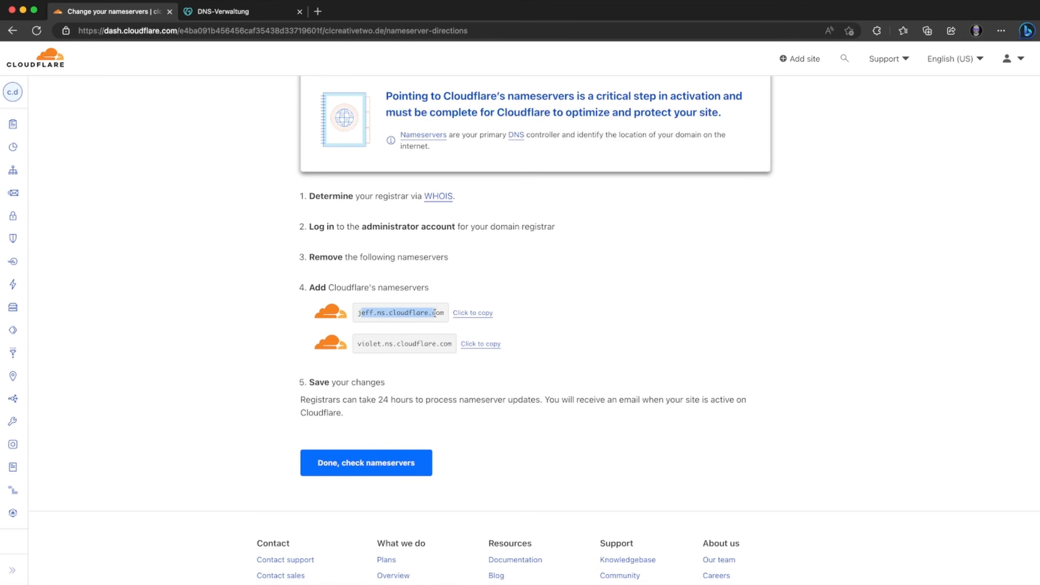
{"action": "left_click", "coordinate": [363, 343]}
{"action": "left_click_drag", "start_coordinate": [363, 343], "coordinate": [433, 344]}
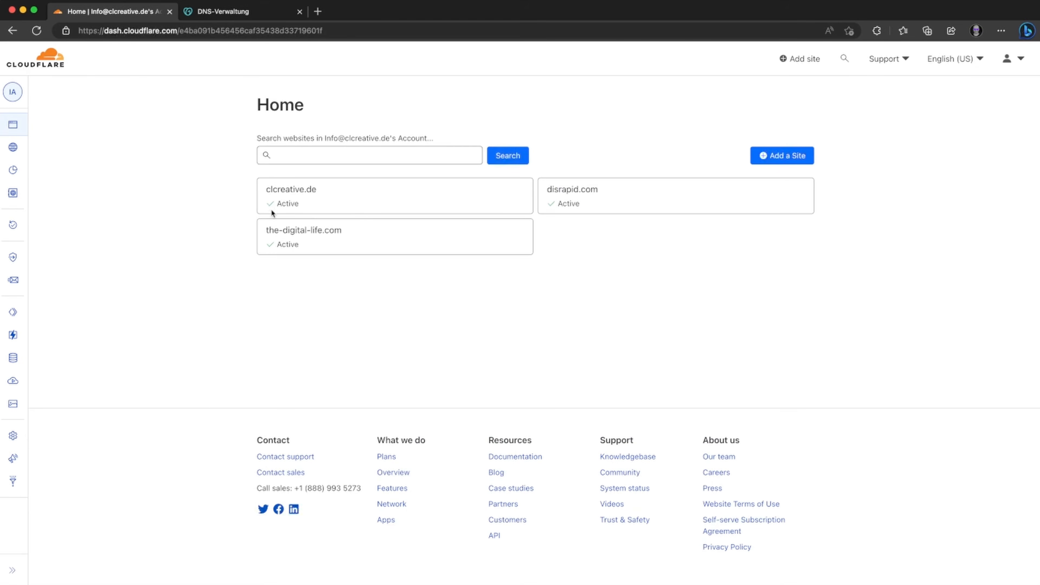
Open the DNS records of clcreative.de and review the record list and assigned nameservers.
{"action": "left_click", "coordinate": [312, 200]}
{"action": "left_click", "coordinate": [12, 170]}
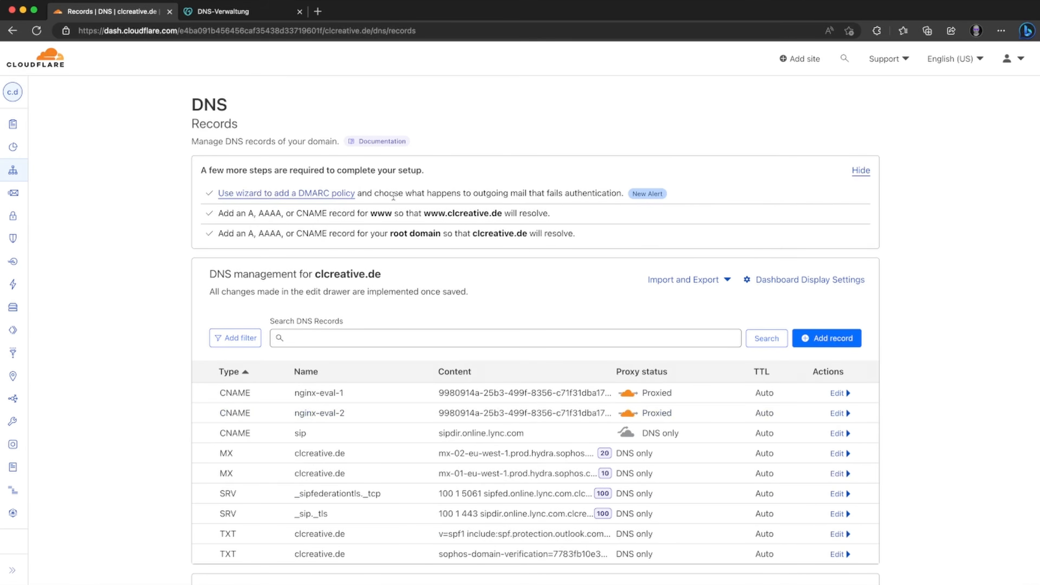
{"action": "scroll", "coordinate": [381, 193], "scroll_direction": "down", "scroll_amount": 3}
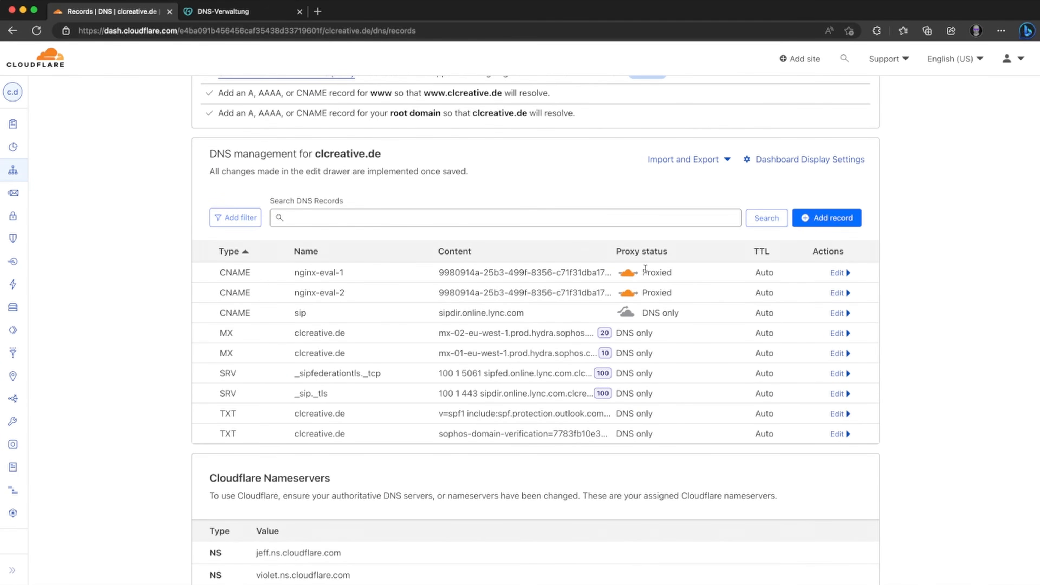
{"action": "scroll", "coordinate": [317, 323], "scroll_direction": "up", "scroll_amount": 3}
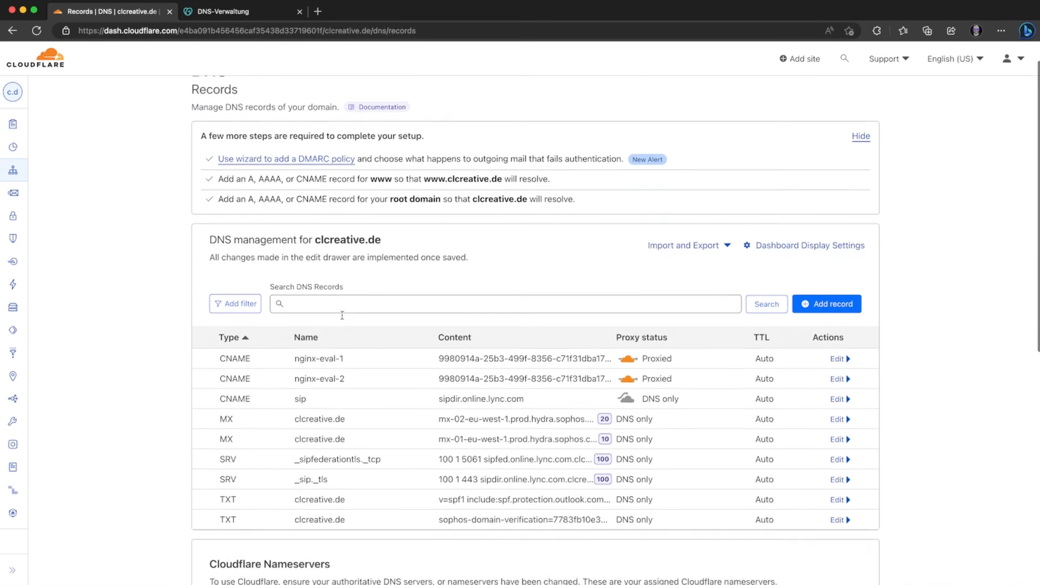
{"action": "scroll", "coordinate": [298, 170], "scroll_direction": "down", "scroll_amount": 8}
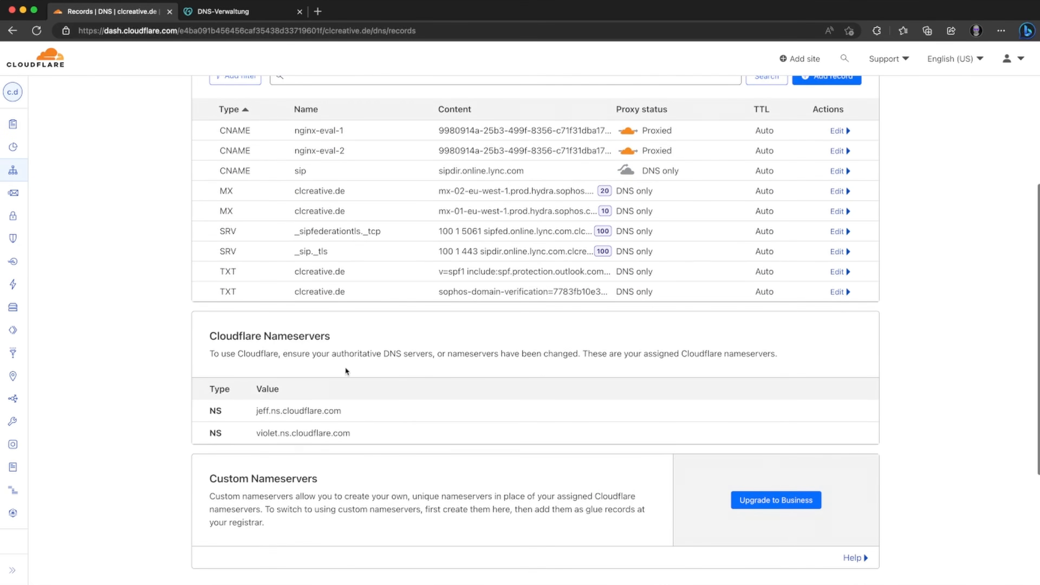
{"action": "scroll", "coordinate": [598, 287], "scroll_direction": "up", "scroll_amount": 10}
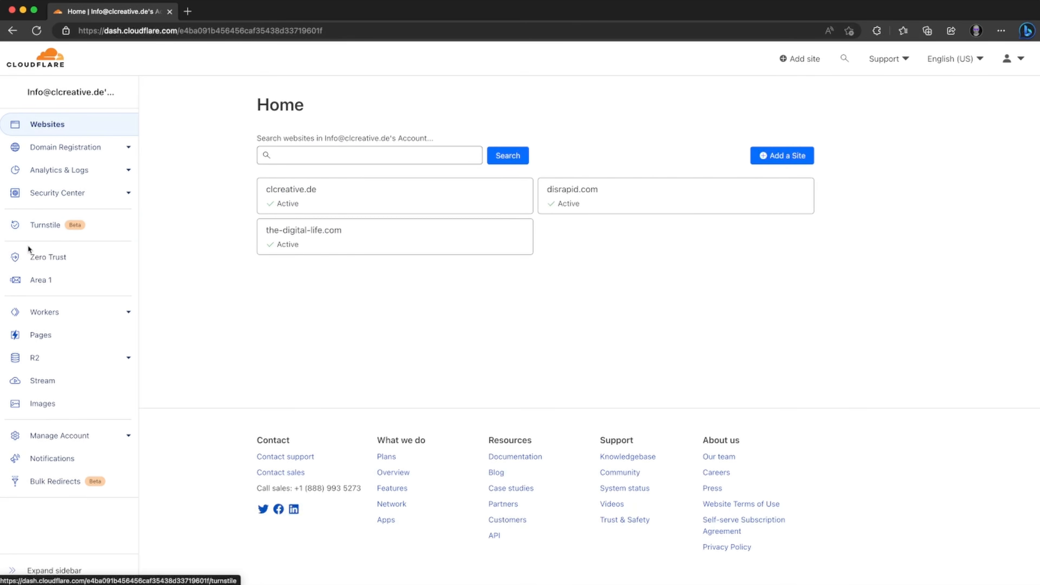
Open the list of access tunnels in Zero Trust.
{"action": "left_click", "coordinate": [57, 258]}
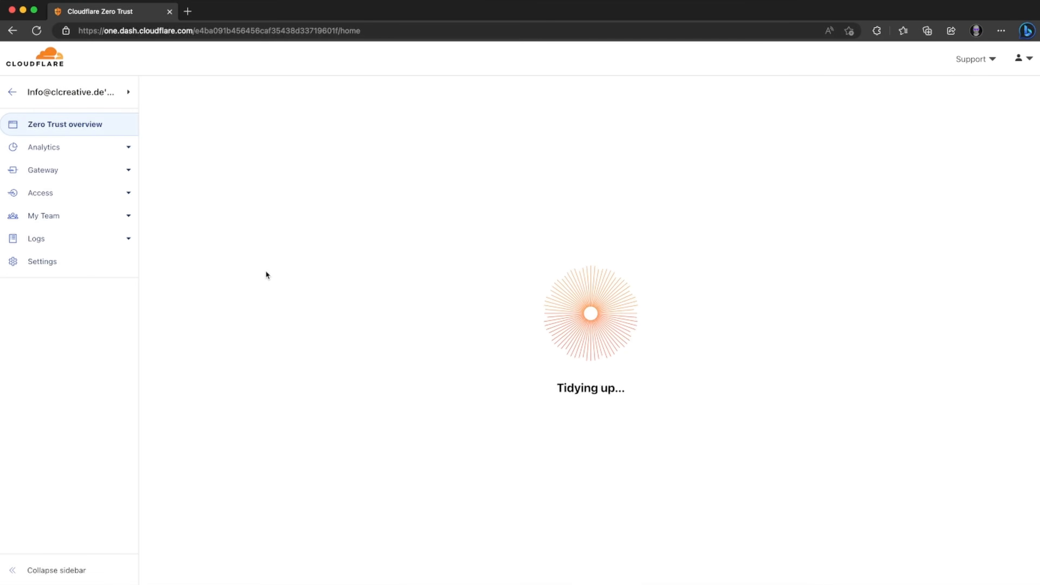
{"action": "left_click", "coordinate": [131, 196]}
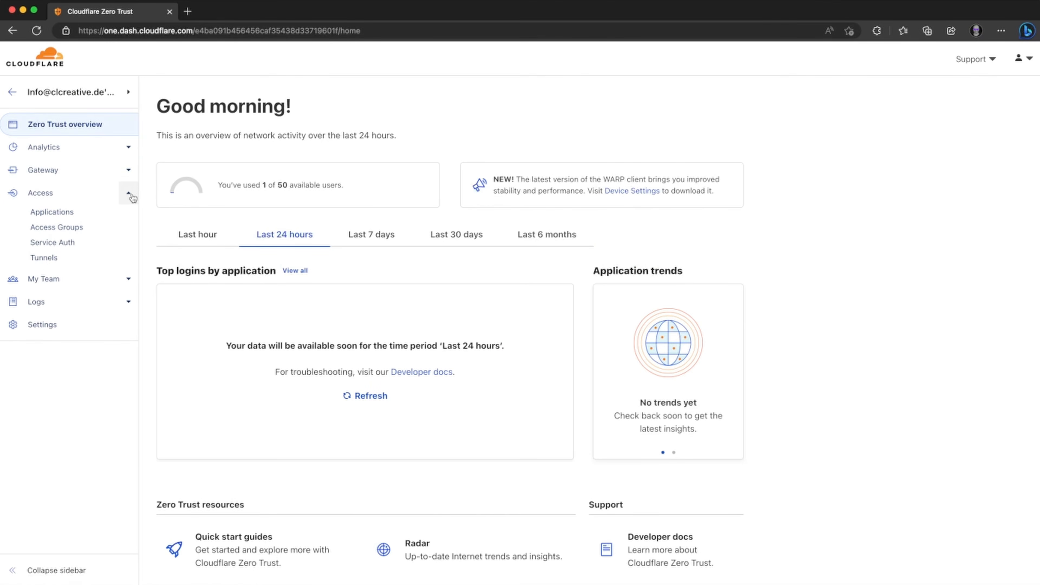
{"action": "left_click", "coordinate": [40, 260]}
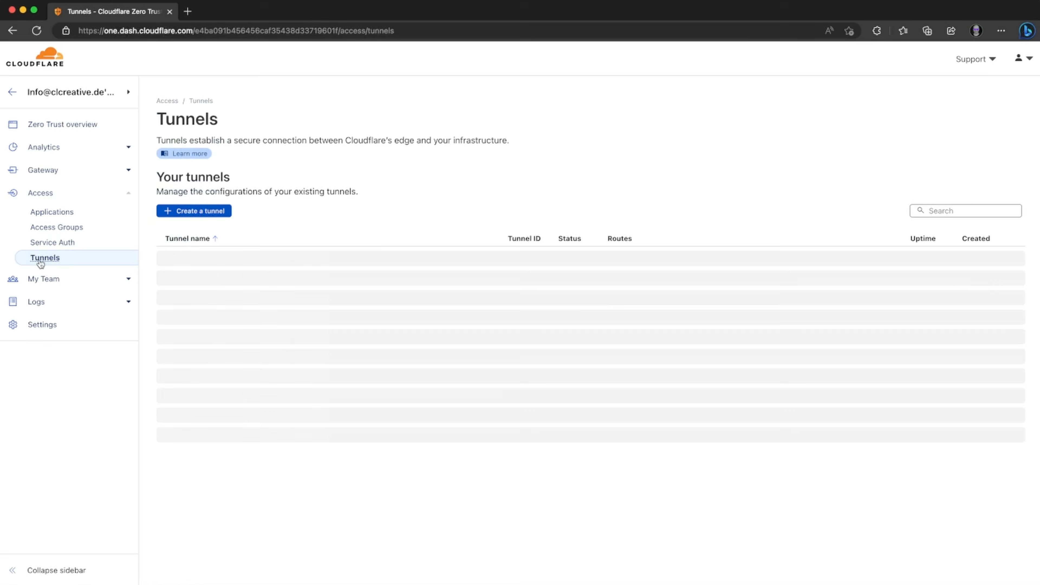
Create a new tunnel named cloudflaretunnel-demo-1 and save it.
{"action": "left_click", "coordinate": [225, 215]}
{"action": "type", "text": "cloudflaretunnel-demo-1"}
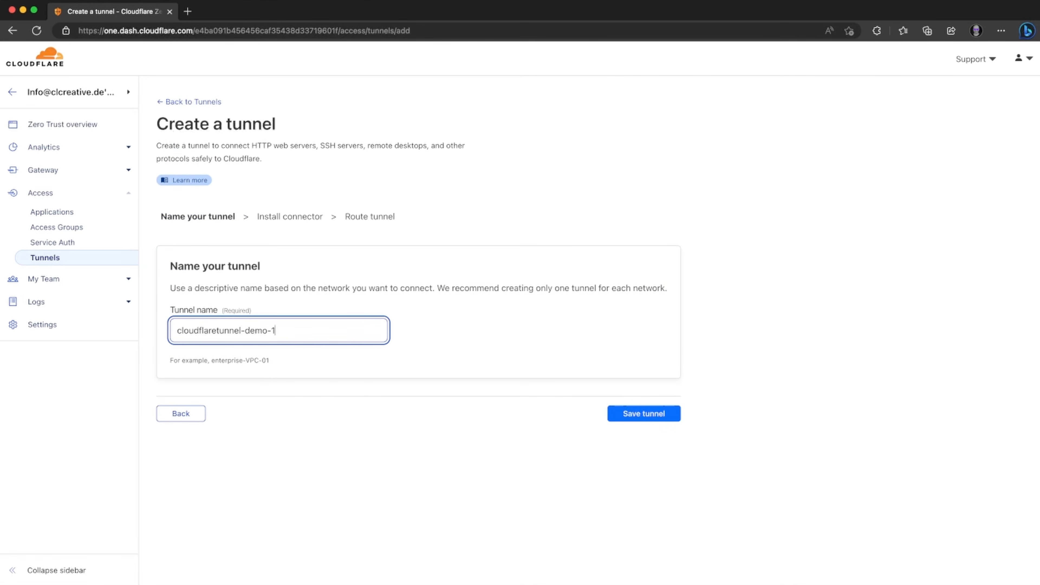
{"action": "left_click", "coordinate": [638, 421]}
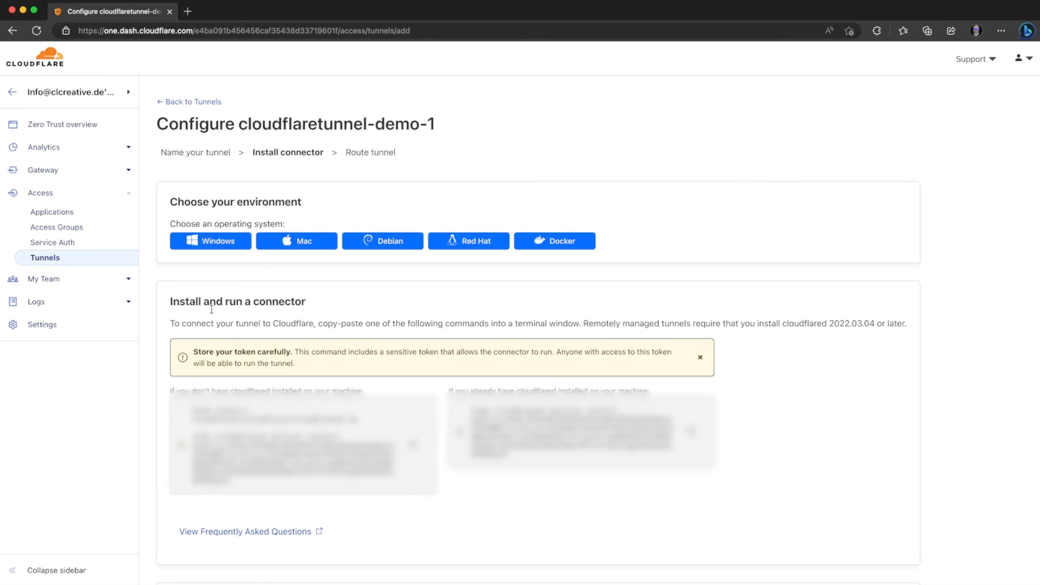
Choose Docker as the connector's environment and copy its docker run command with the tunnel token.
{"action": "left_click", "coordinate": [319, 247]}
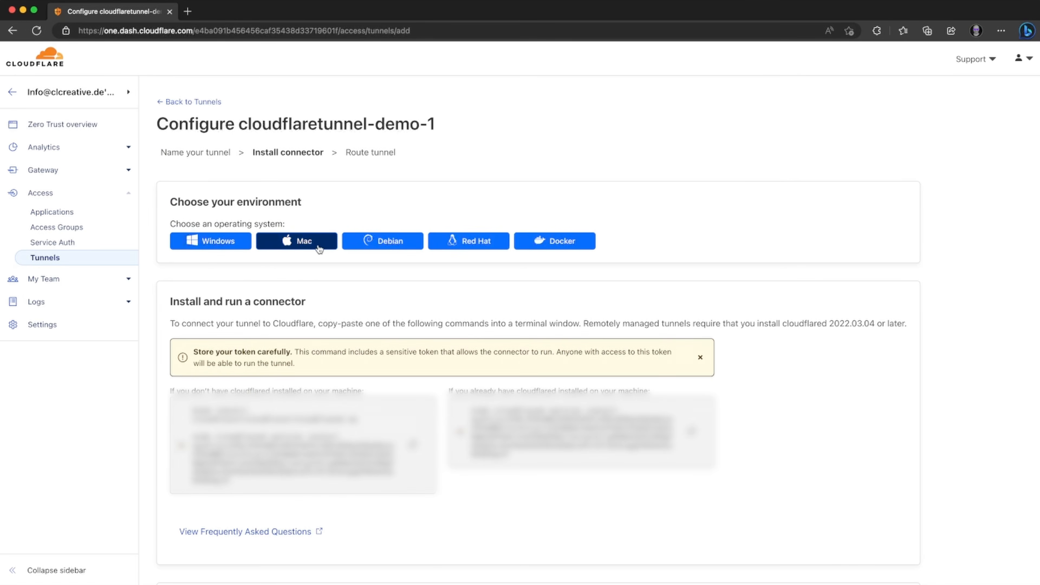
{"action": "left_click", "coordinate": [246, 246]}
{"action": "left_click", "coordinate": [311, 248]}
{"action": "left_click", "coordinate": [389, 248]}
{"action": "left_click", "coordinate": [467, 250]}
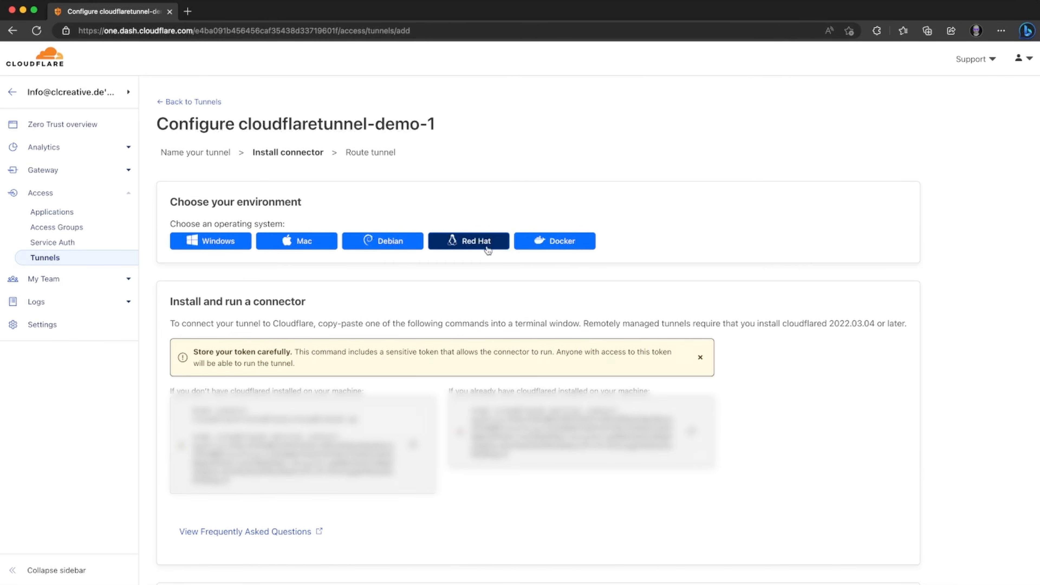
{"action": "left_click", "coordinate": [551, 252]}
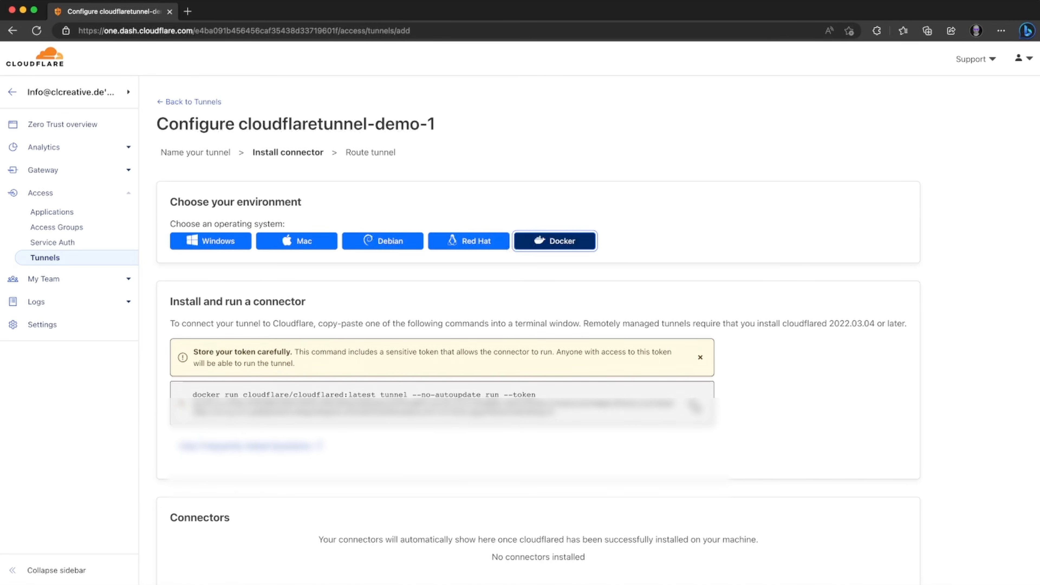
{"action": "left_click", "coordinate": [695, 406]}
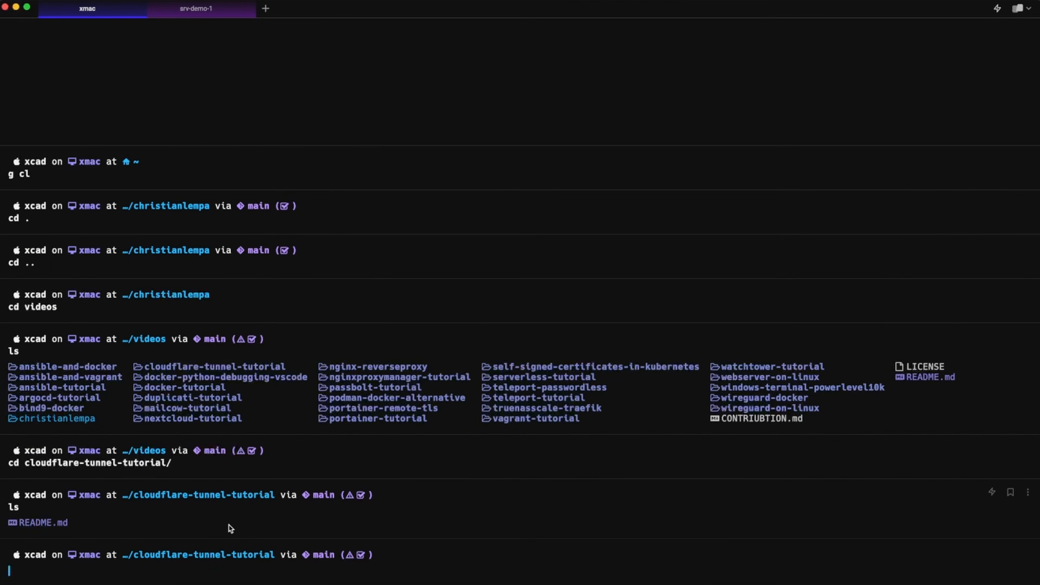
In the terminal, create a directory named cloudflaretunnel-demo-1 inside cloudflare-tunnel-tutorial.
{"action": "type", "text": "mk"}
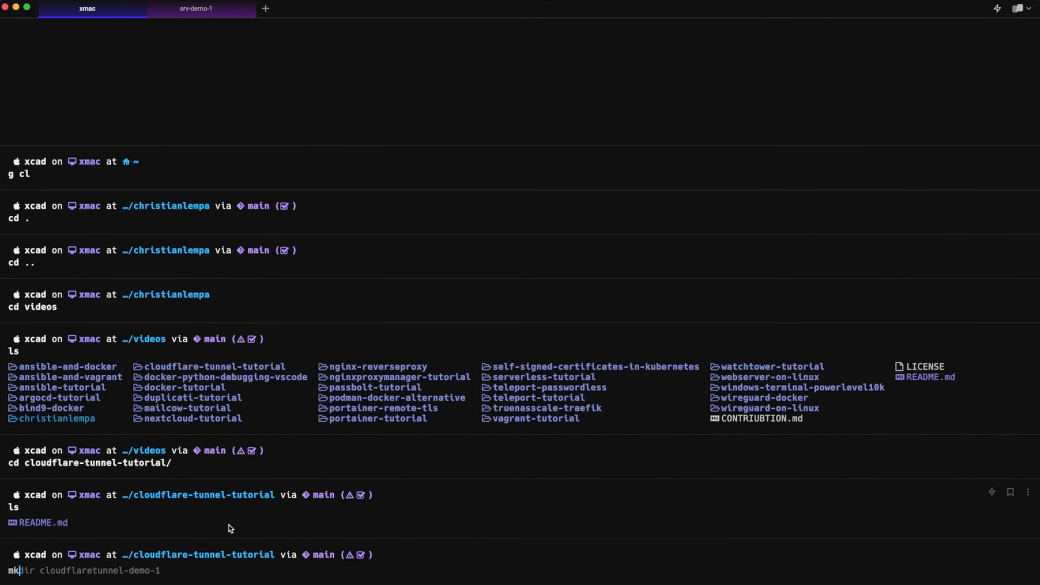
{"action": "type", "text": "dir cloud"}
{"action": "key", "text": "Right"}
{"action": "key", "text": "Return"}
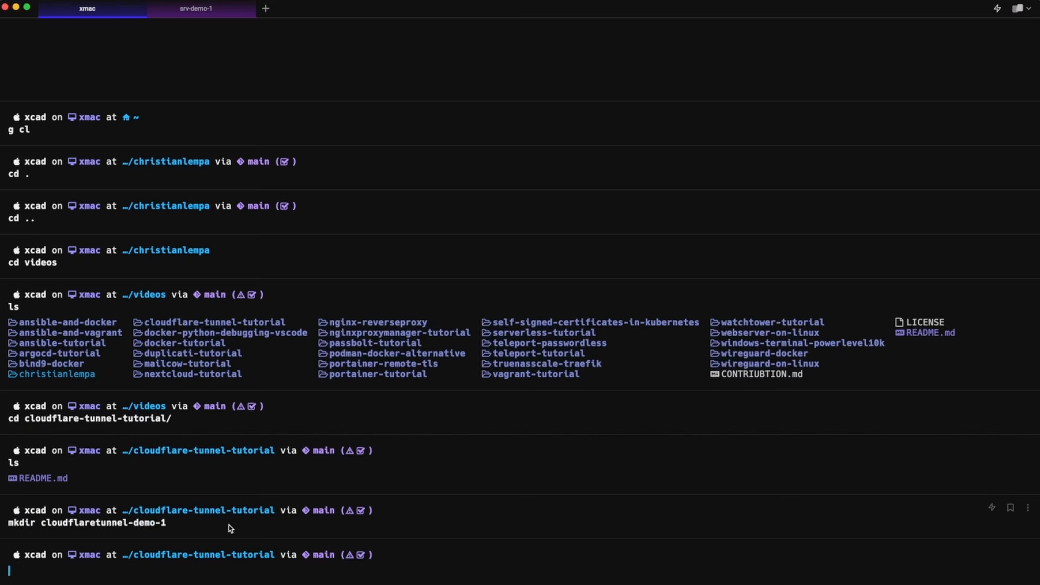
Change into the cloudflaretunnel-demo-1 directory and open it in VS Code with "code .".
{"action": "type", "text": "cd cloudflaretunnel"}
{"action": "key", "text": "Right"}
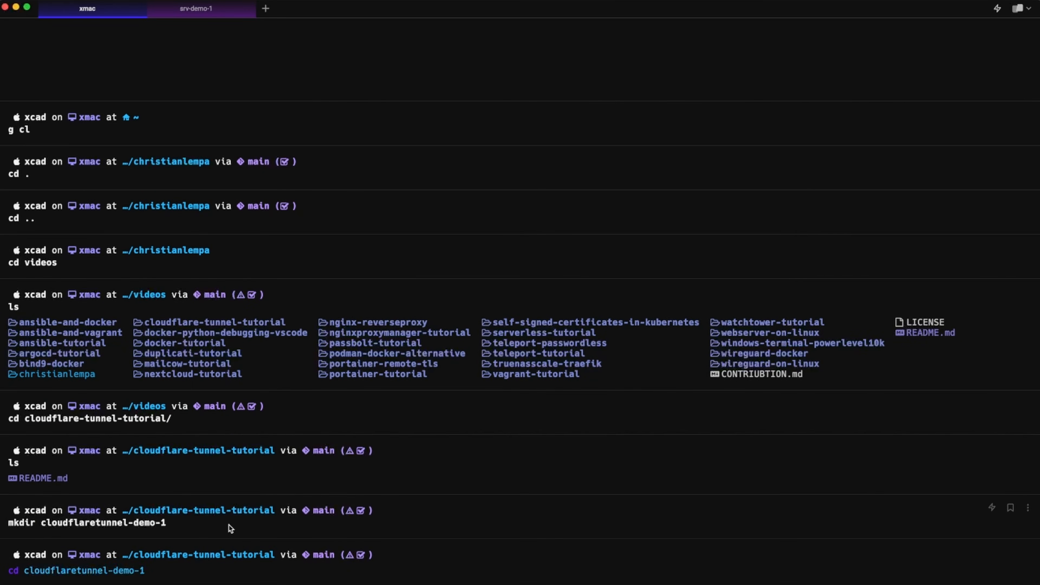
{"action": "key", "text": "Return"}
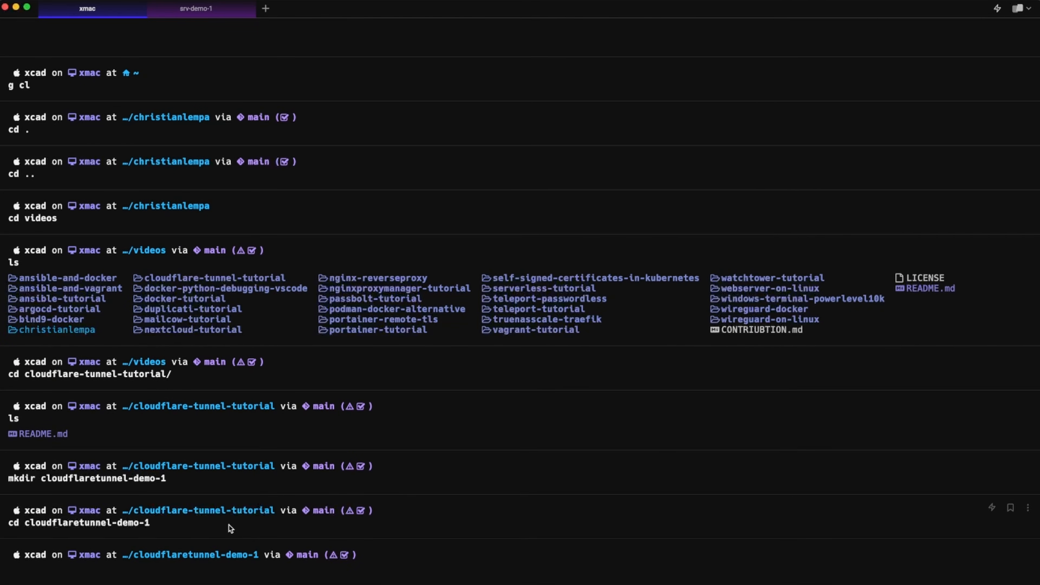
{"action": "key", "text": "Return"}
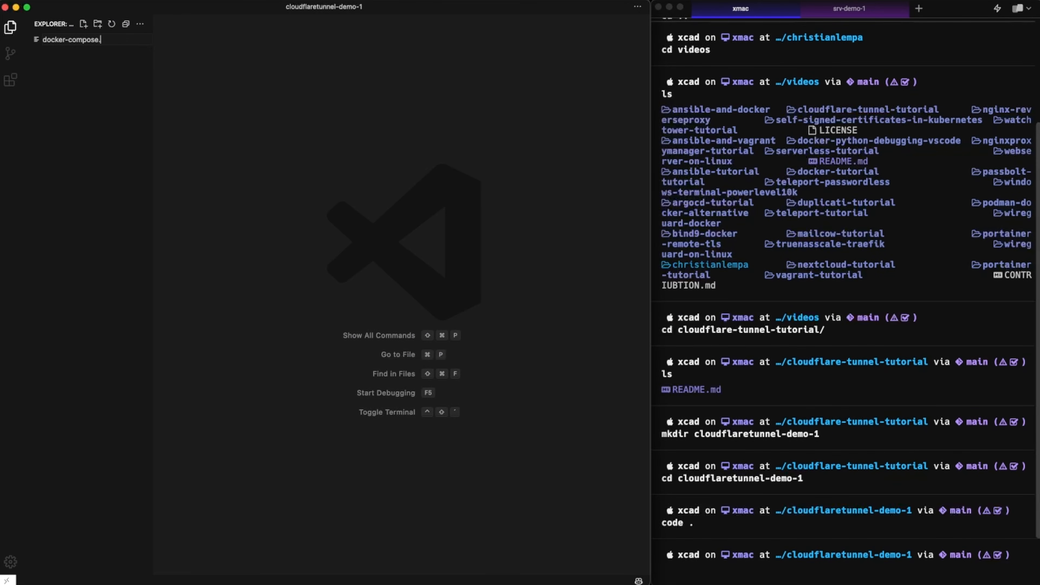
Create a docker-compose.yml file that declares version '3.9' and opens a services section.
{"action": "key", "text": "Return"}
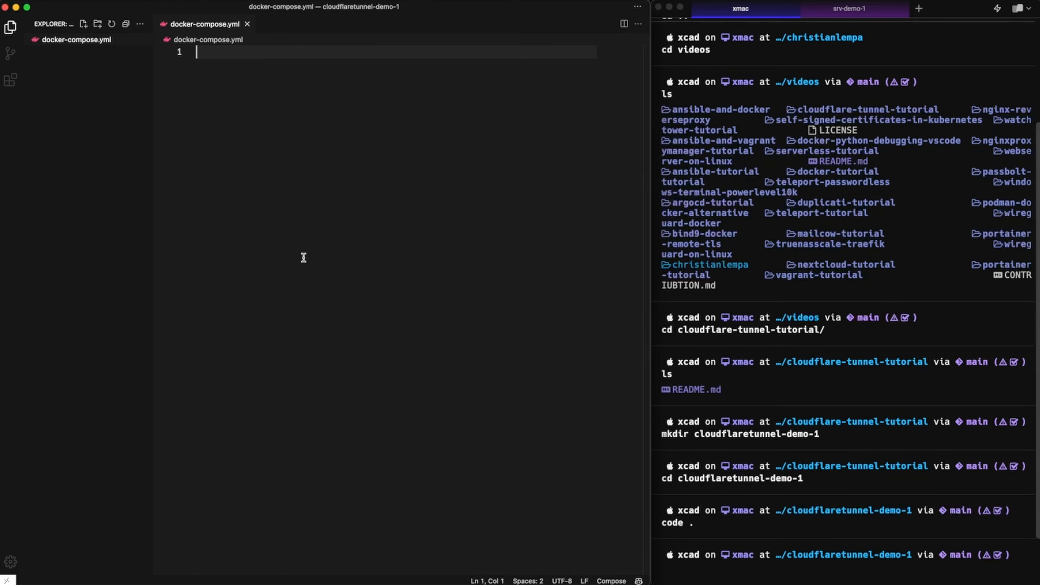
{"action": "type", "text": "version: '3.9"}
{"action": "key", "text": "Return"}
{"action": "key", "text": "Return"}
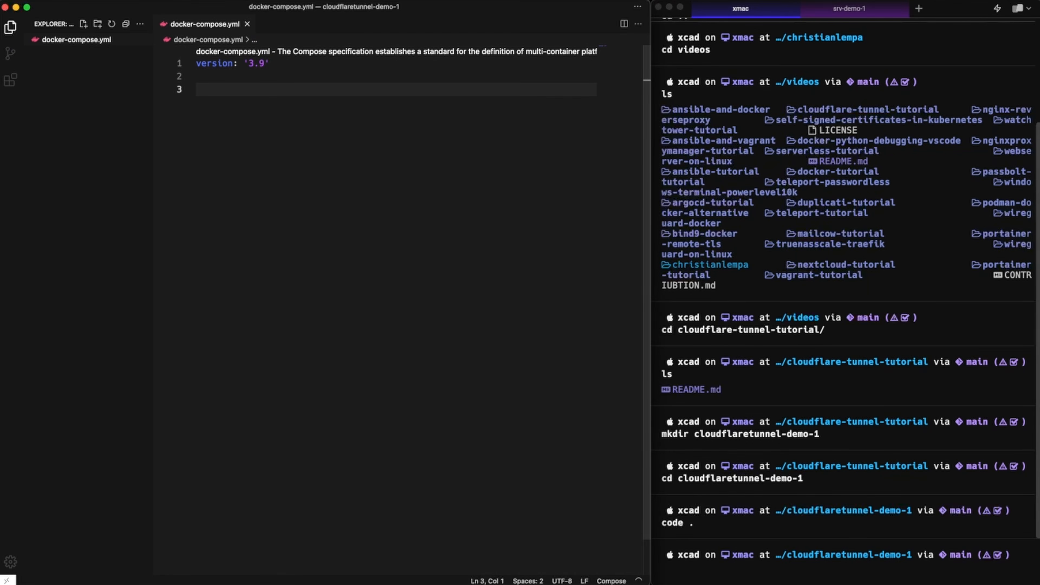
{"action": "type", "text": "services:"}
{"action": "key", "text": "Return"}
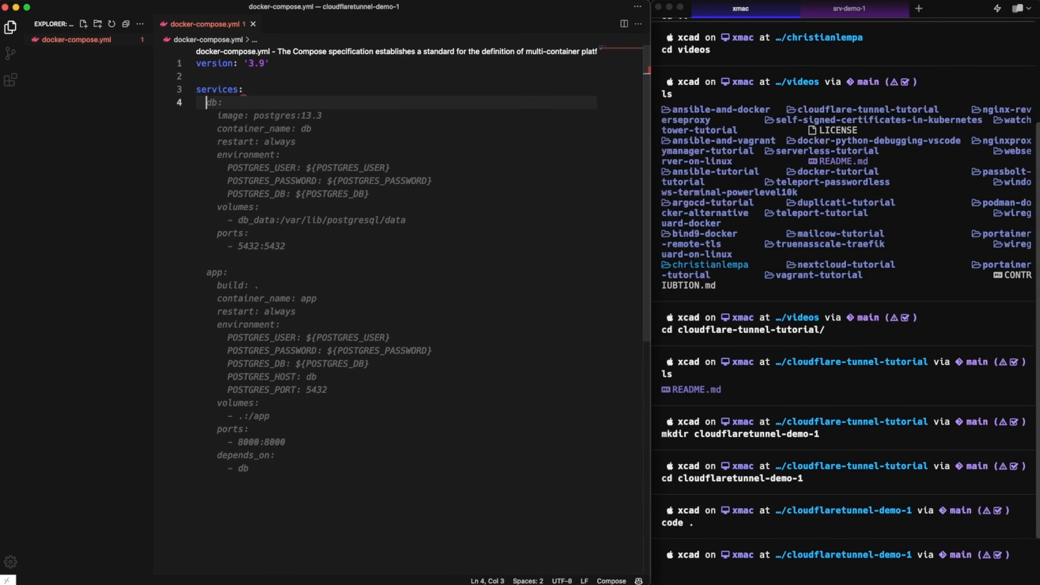
Add a cloudflaretunnel service with the container name cloudflaretunnel-demo-1 to the Compose file.
{"action": "type", "text": "cloudflar"}
{"action": "type", "text": "etunnel:"}
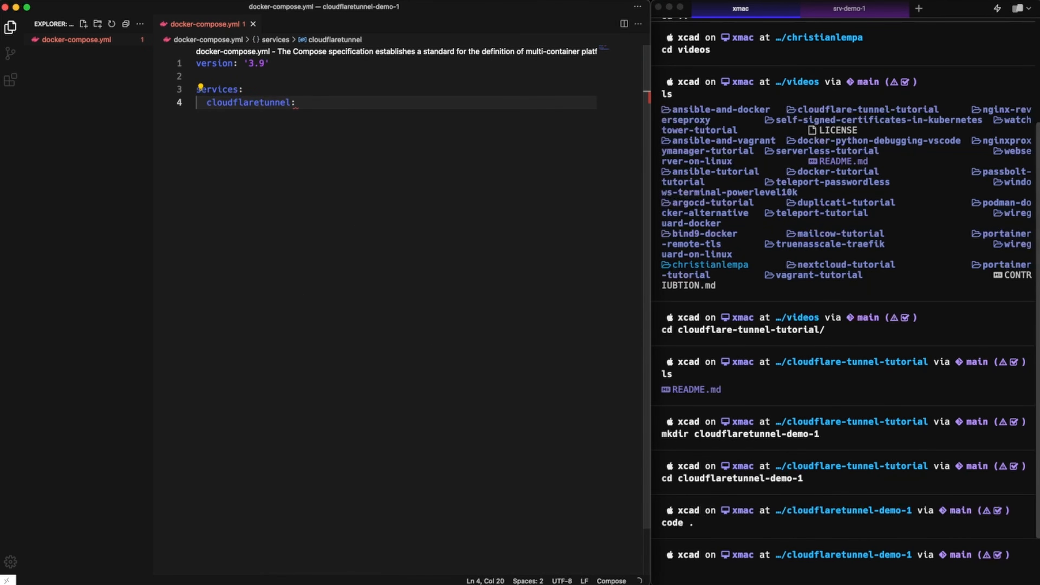
{"action": "key", "text": "Return"}
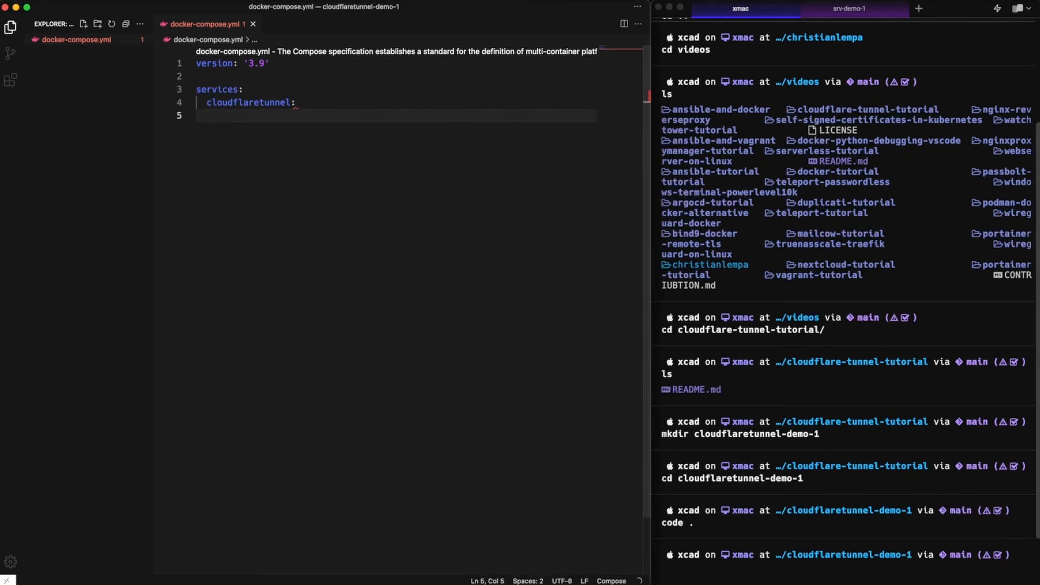
{"action": "type", "text": "container"}
{"action": "key", "text": "Tab"}
{"action": "type", "text": "-demo"}
{"action": "key", "text": "Return"}
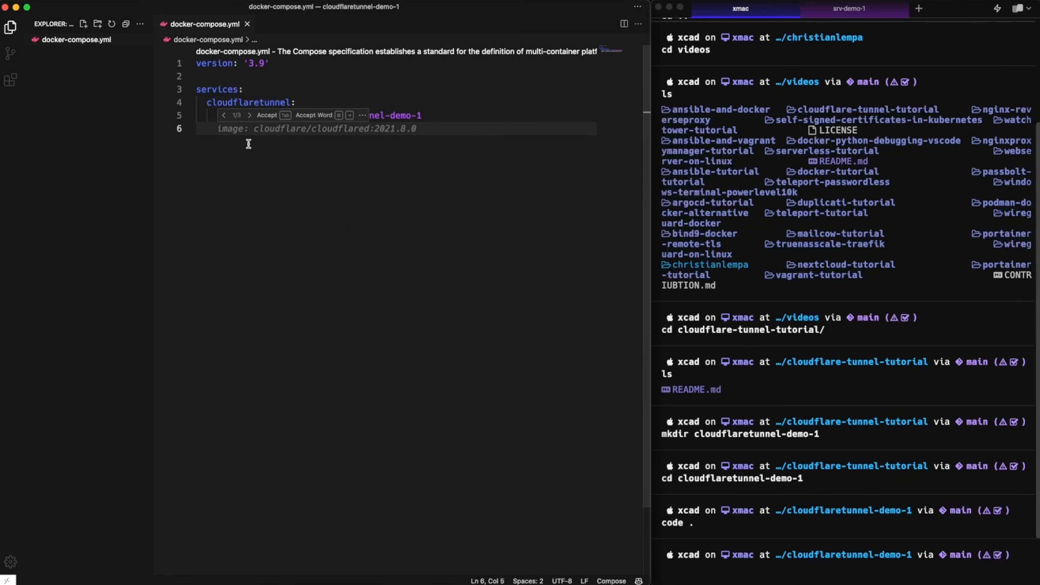
Add the image line cloudflare/cloudflared:2021.8.0 to the service and look up that image's tags on Docker Hub.
{"action": "key", "text": "Tab"}
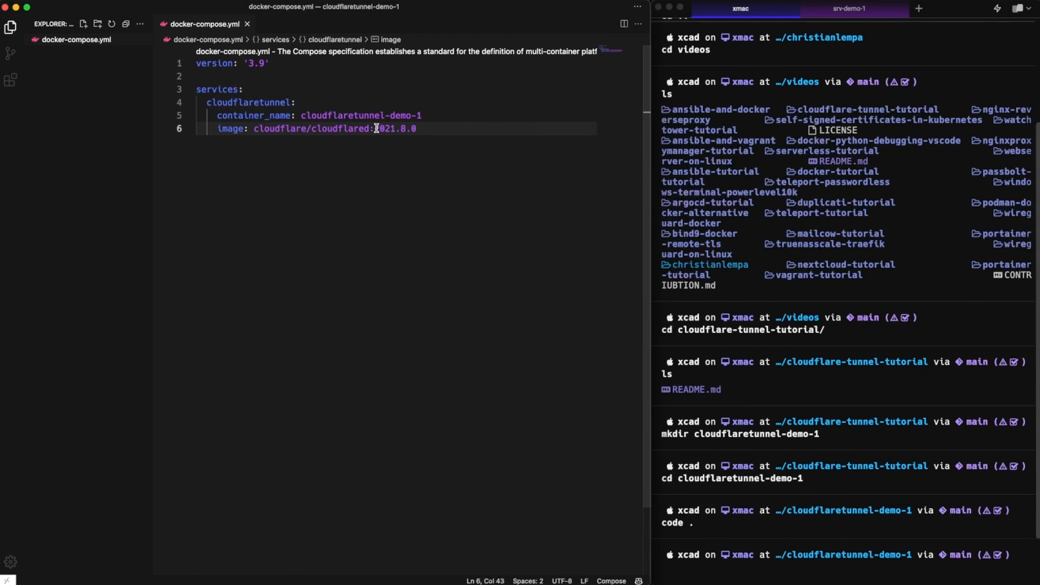
{"action": "double_click", "coordinate": [391, 128]}
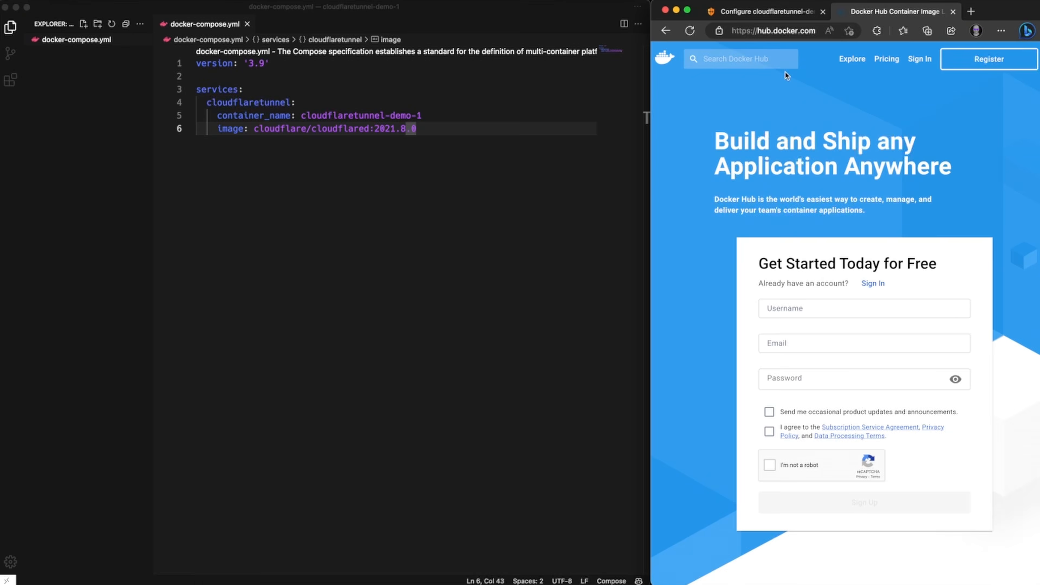
{"action": "left_click", "coordinate": [727, 62]}
{"action": "type", "text": "cloudflare"}
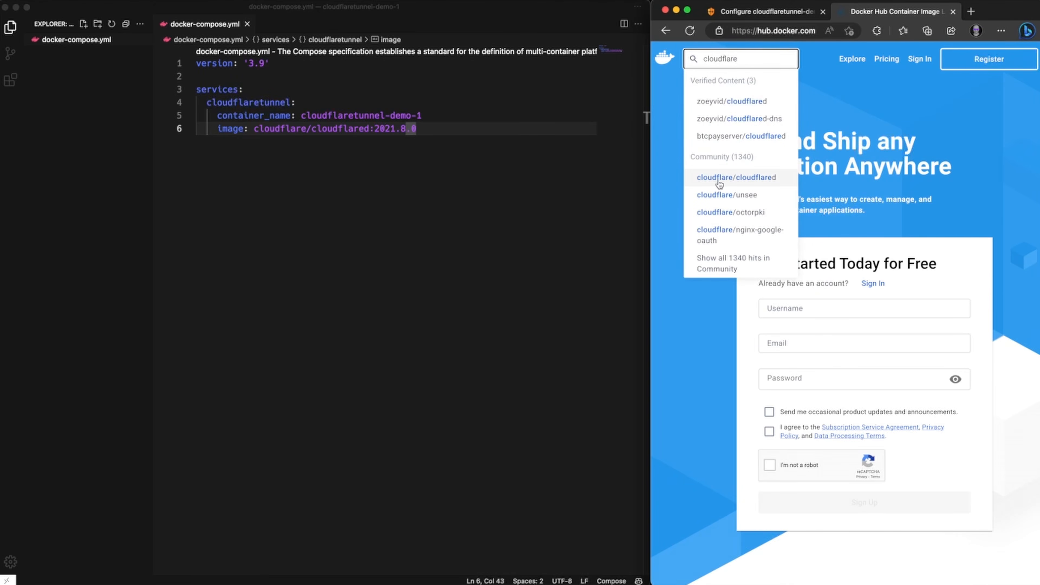
{"action": "left_click", "coordinate": [715, 179]}
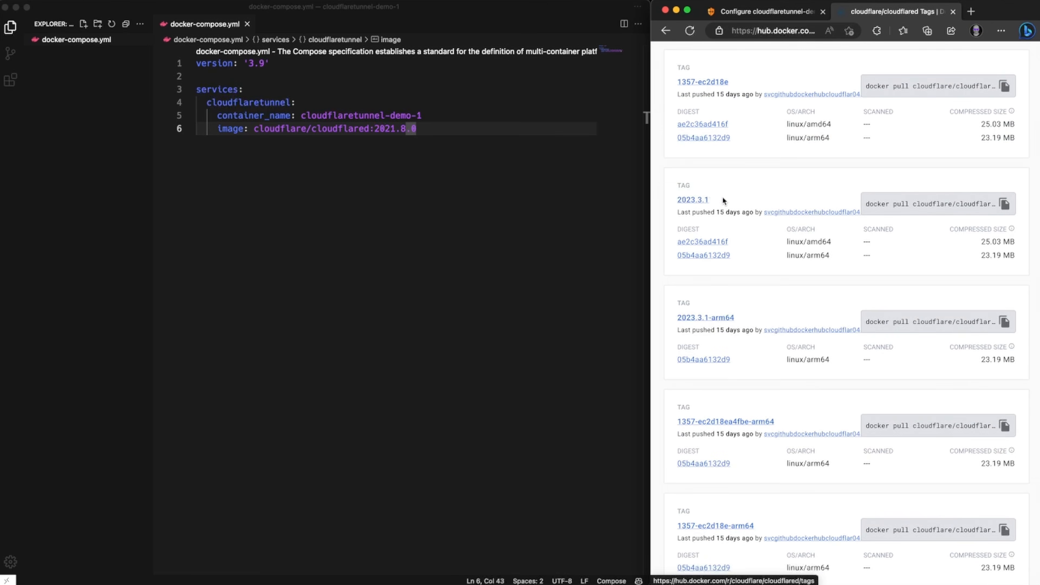
{"action": "scroll", "coordinate": [722, 201], "scroll_direction": "down", "scroll_amount": 15}
Set the cloudflared image tag to 2023.2.1 and add the restart policy unless-stopped to the service.
{"action": "left_click", "coordinate": [448, 170]}
{"action": "key", "text": "BackSpace"}
{"action": "key", "text": "BackSpace"}
{"action": "key", "text": "BackSpace"}
{"action": "key", "text": "BackSpace"}
{"action": "key", "text": "BackSpace"}
{"action": "type", "text": "3.2.1"}
{"action": "type", "text": "restart: unless-stopped"}
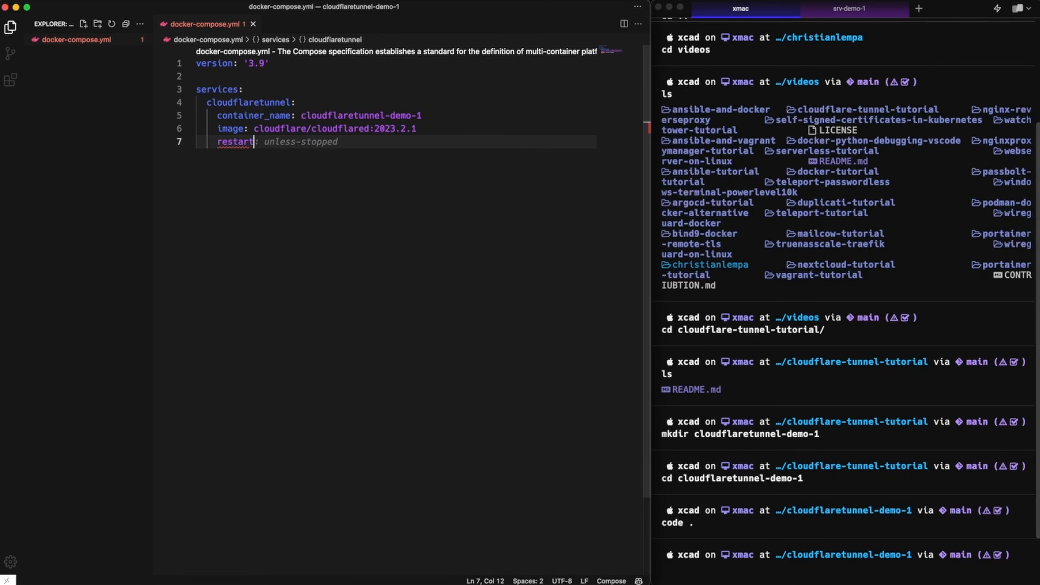
{"action": "key", "text": "Return"}
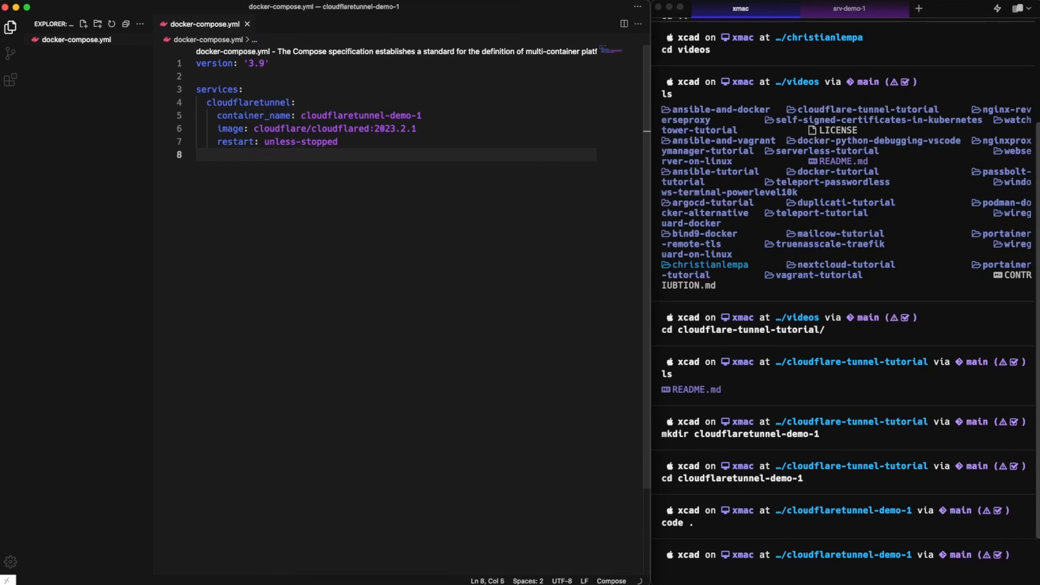
Add an environment section to the service with the entry TUNNEL_TOKEN=$TUNNEL_TOKEN.
{"action": "type", "text": "environment:"}
{"action": "key", "text": "Return"}
{"action": "type", "text": "-"}
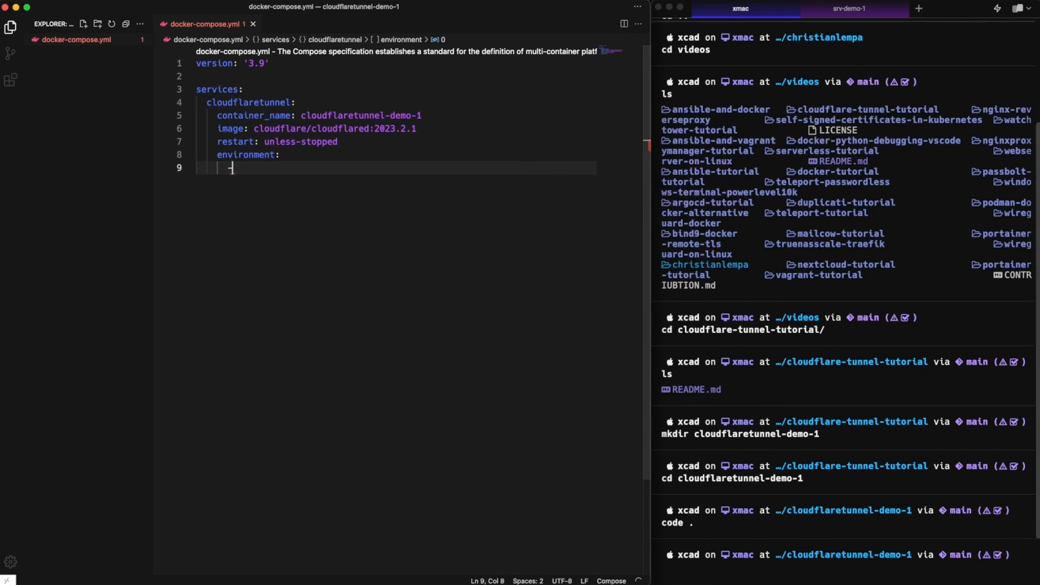
{"action": "type", "text": " TUNNEL_TOKEN="}
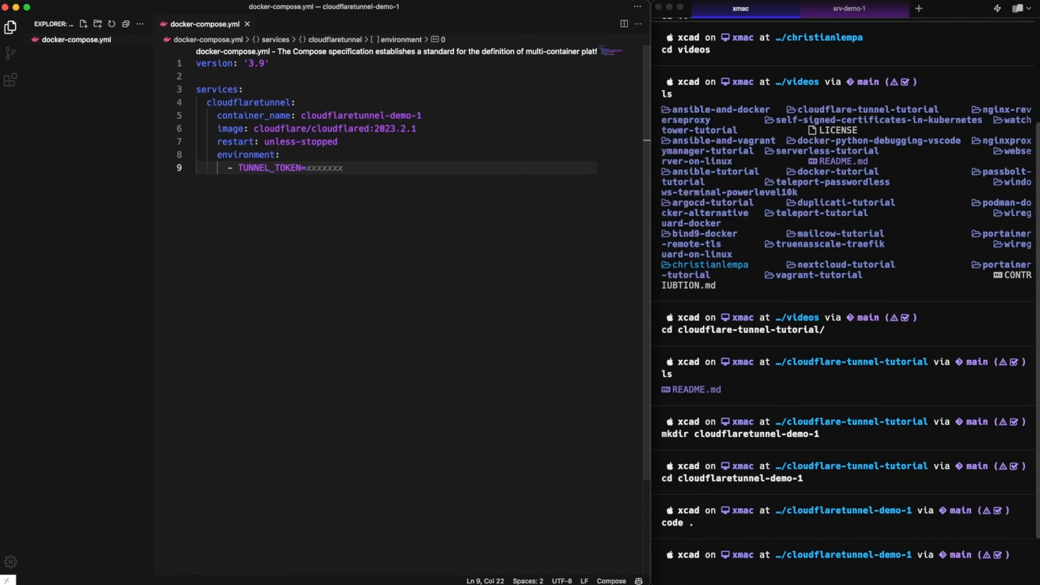
{"action": "mouse_move", "coordinate": [323, 176]}
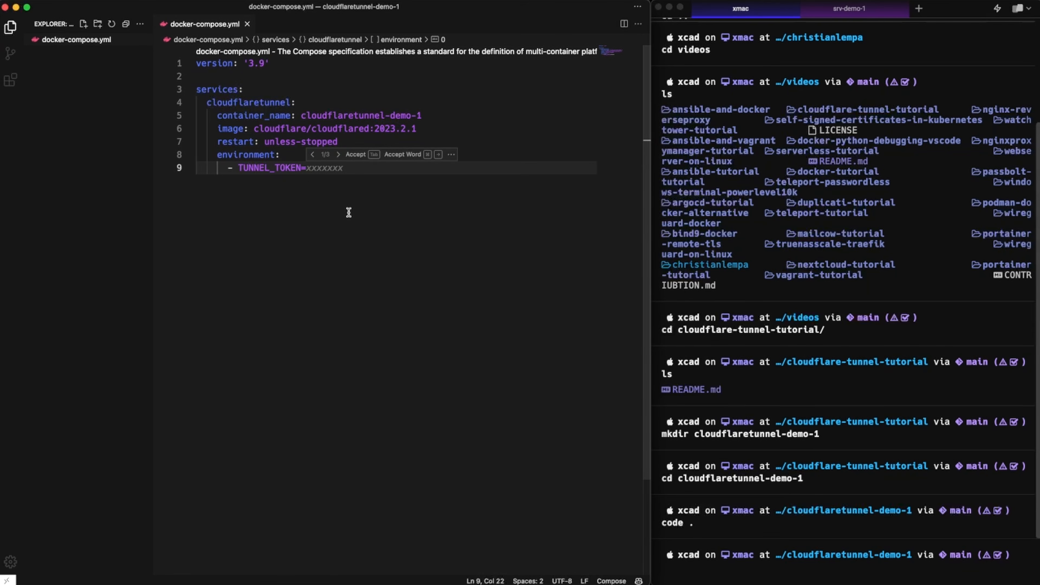
{"action": "type", "text": "$TUNNEL_TOKEN"}
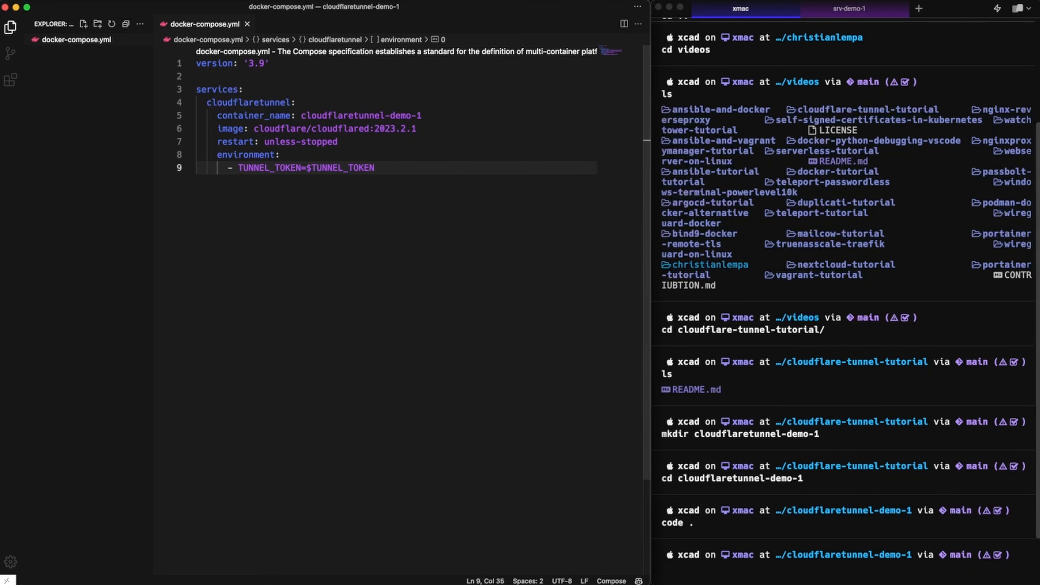
Add the service's command as "tunnel --no-autoupdate run".
{"action": "key", "text": "Return"}
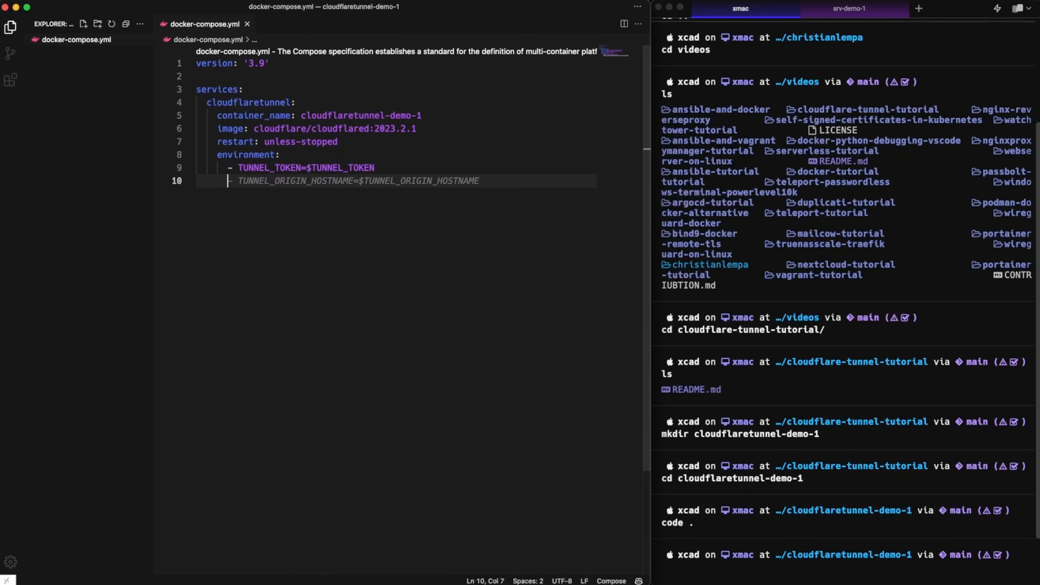
{"action": "type", "text": "c"}
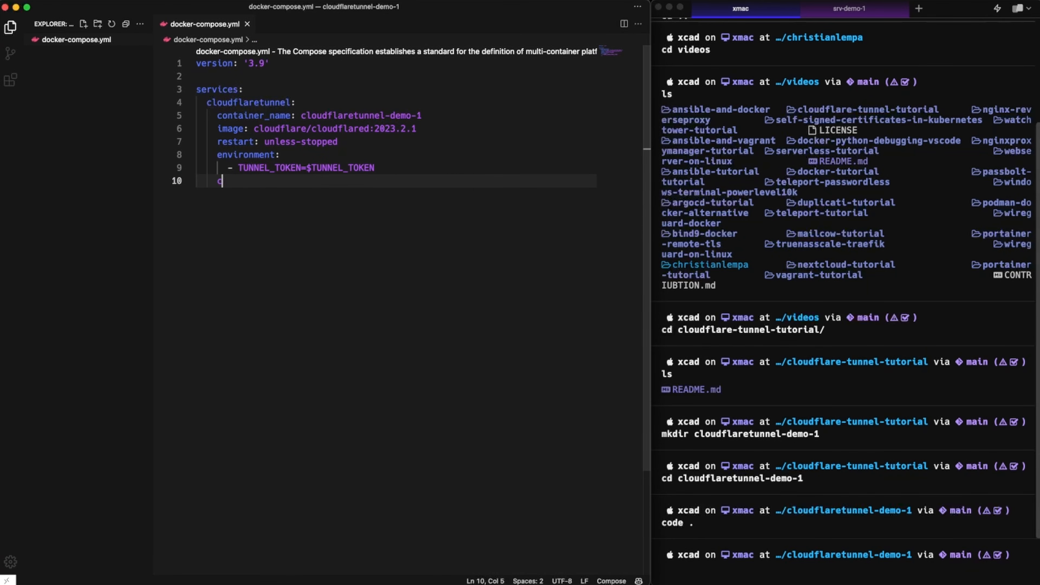
{"action": "type", "text": "ommand: tunnel --n"}
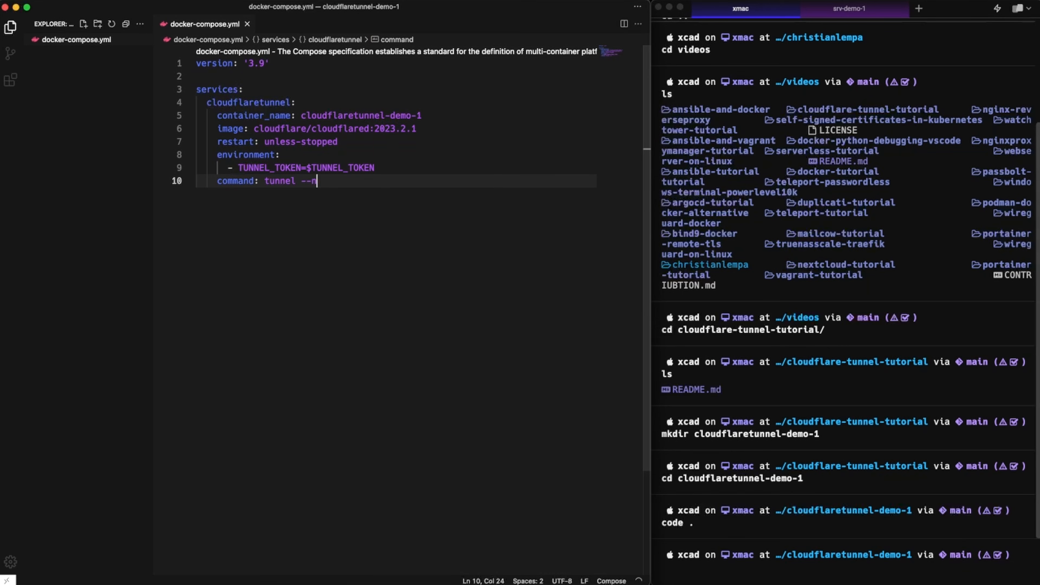
{"action": "type", "text": "o-autoupdate ru"}
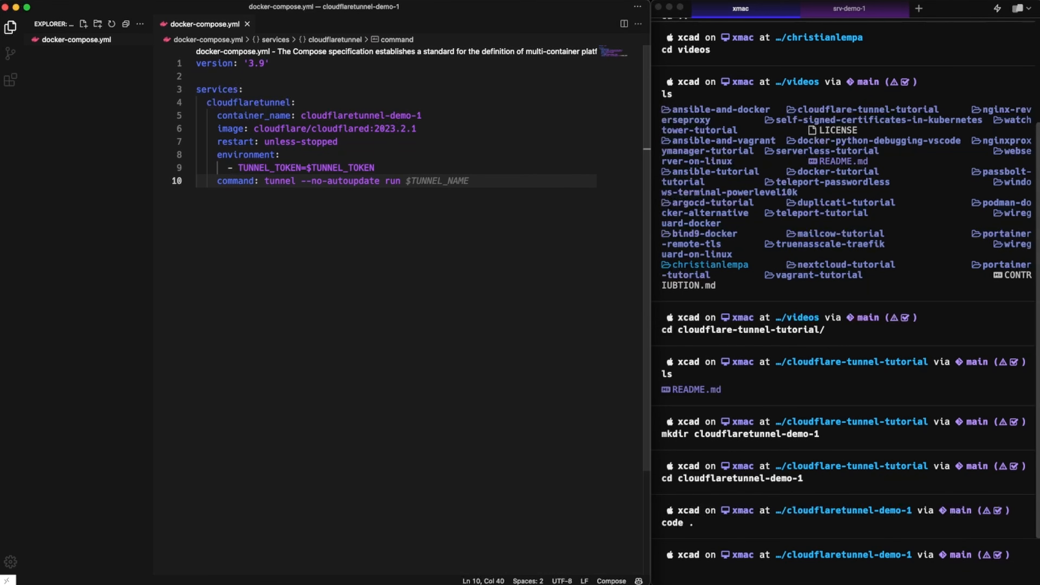
{"action": "type", "text": "n"}
{"action": "key", "text": "Return"}
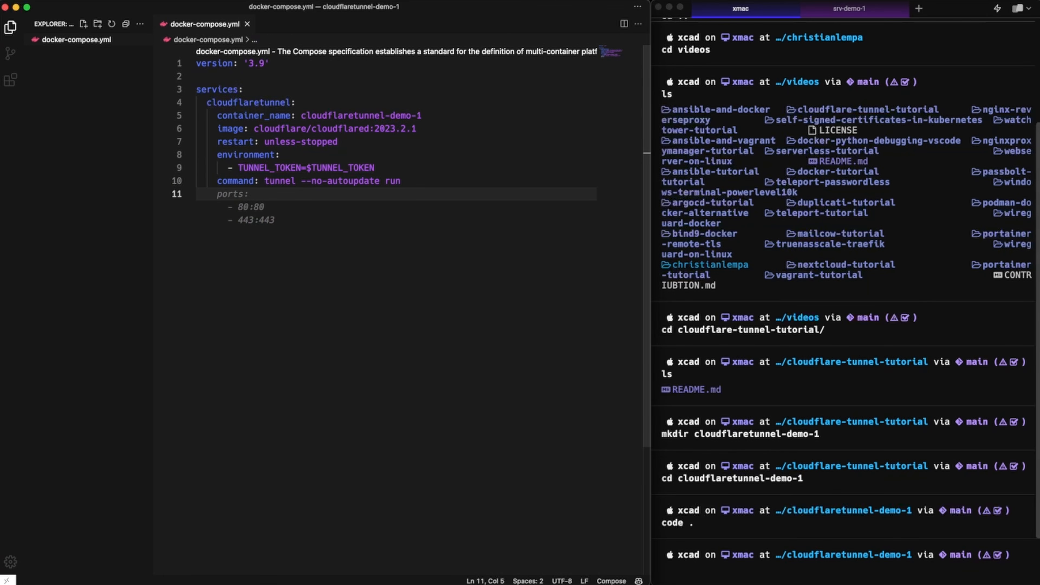
{"action": "key", "text": "BackSpace"}
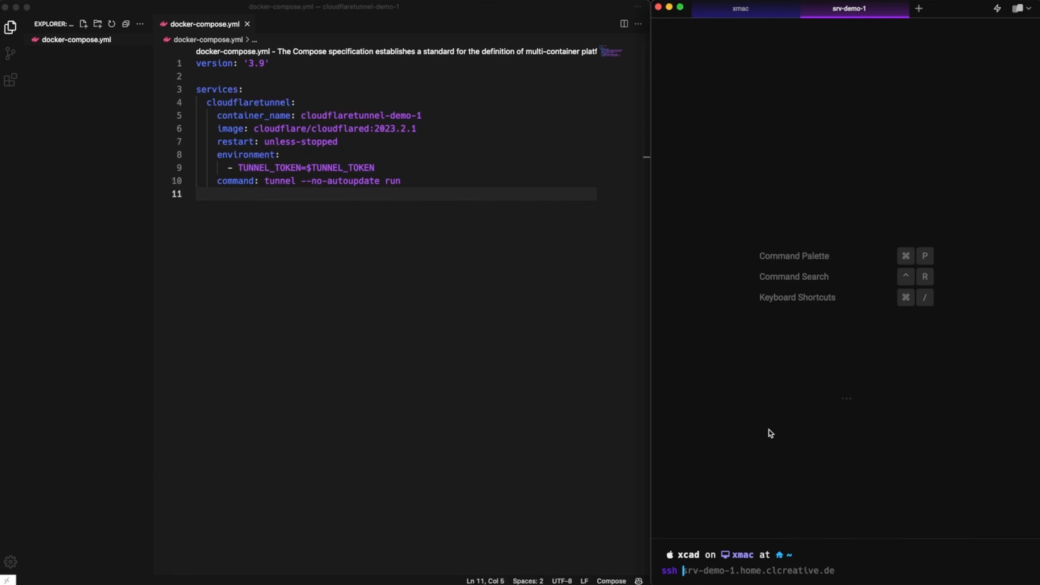
In the terminal, connect over SSH to srv-demo-1.home.clcreative.de and list its Docker networks.
{"action": "key", "text": "Return"}
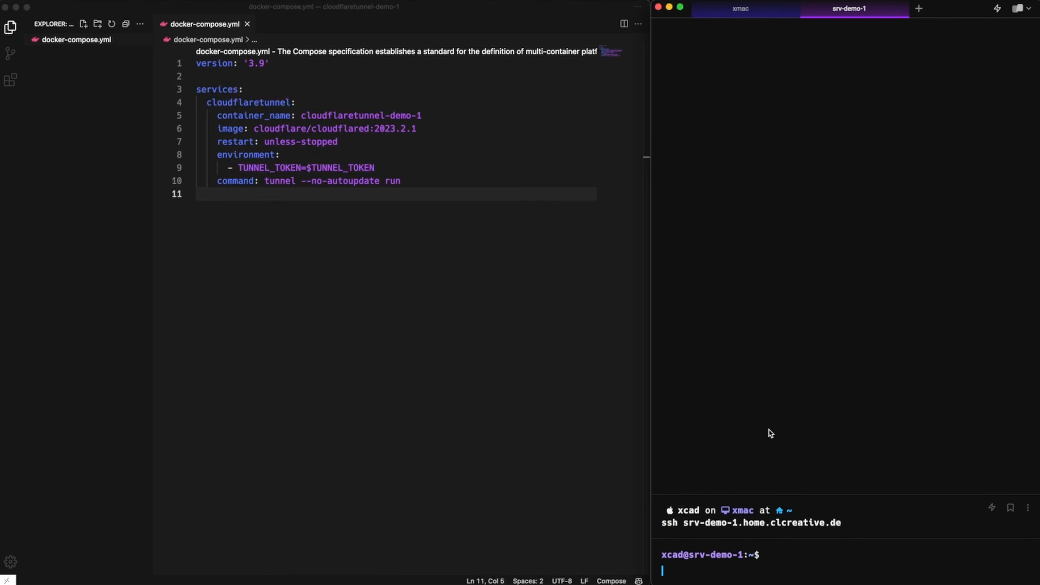
{"action": "type", "text": "docker network ls"}
{"action": "key", "text": "Return"}
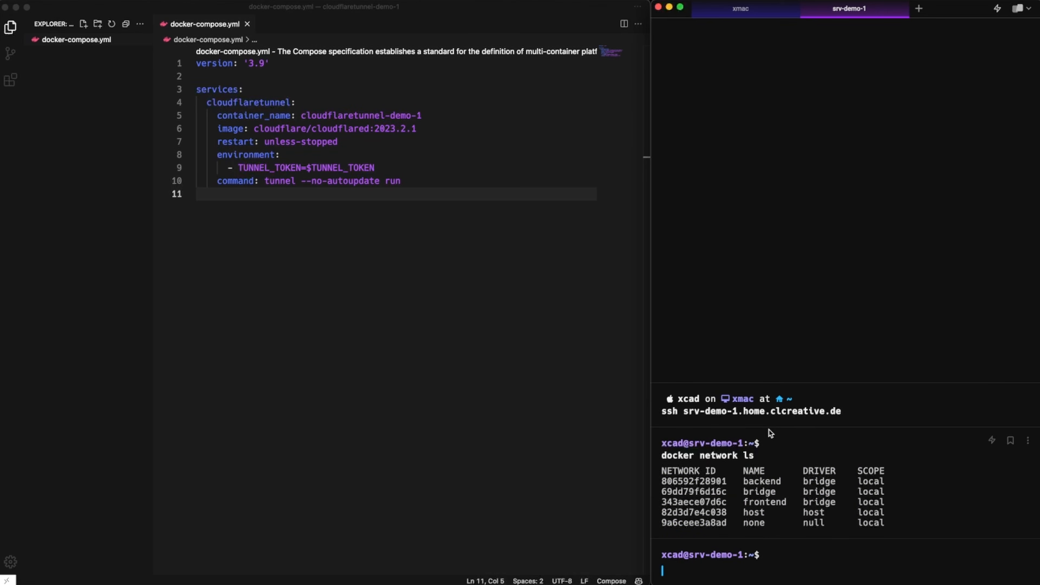
{"action": "left_click_drag", "start_coordinate": [661, 482], "coordinate": [885, 488]}
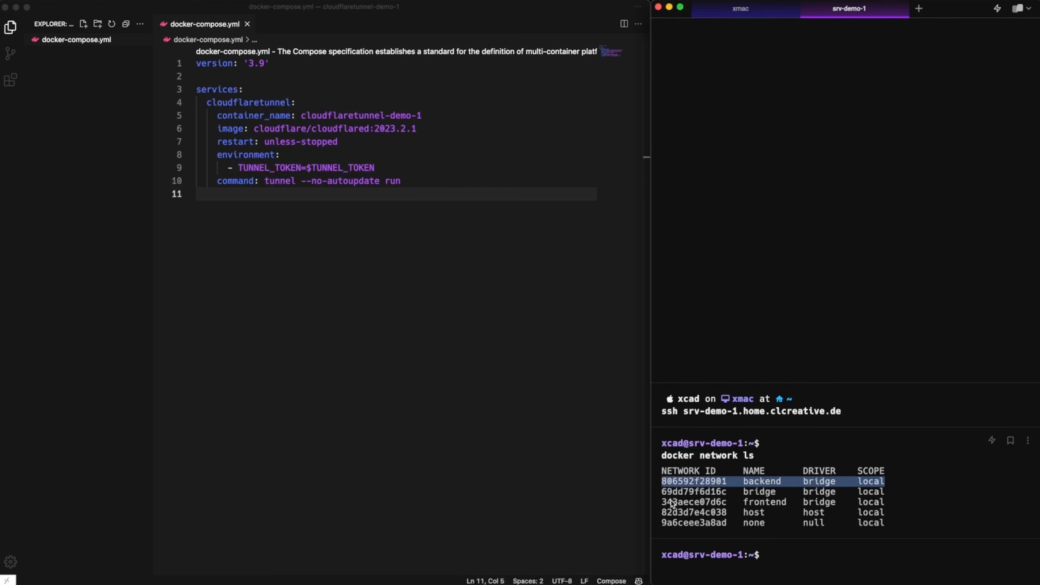
{"action": "left_click_drag", "start_coordinate": [663, 504], "coordinate": [885, 507]}
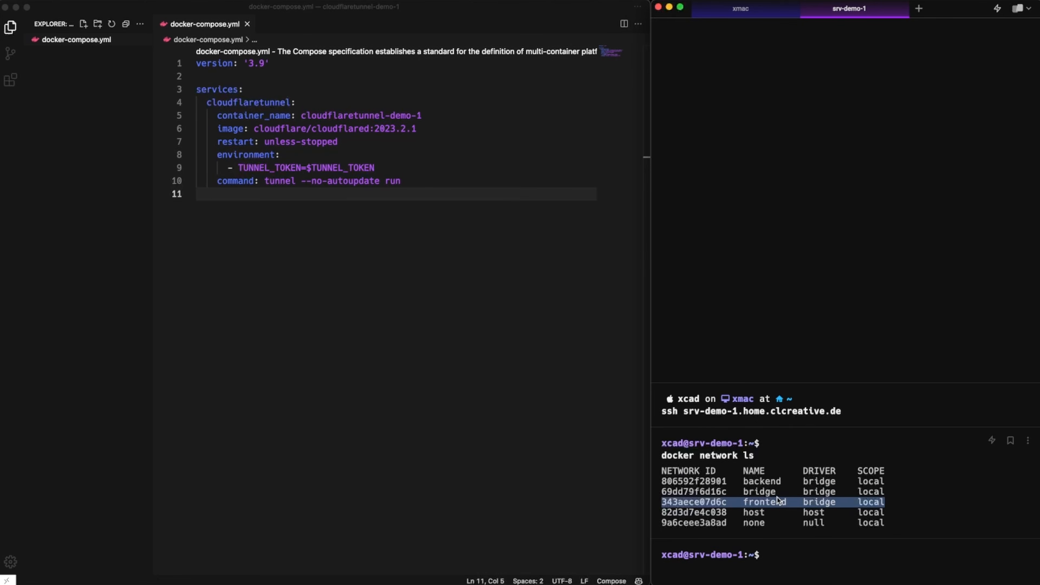
{"action": "left_click", "coordinate": [772, 502]}
In docker-compose.yml, add a top-level networks section above services with a frontend network.
{"action": "left_click", "coordinate": [358, 253]}
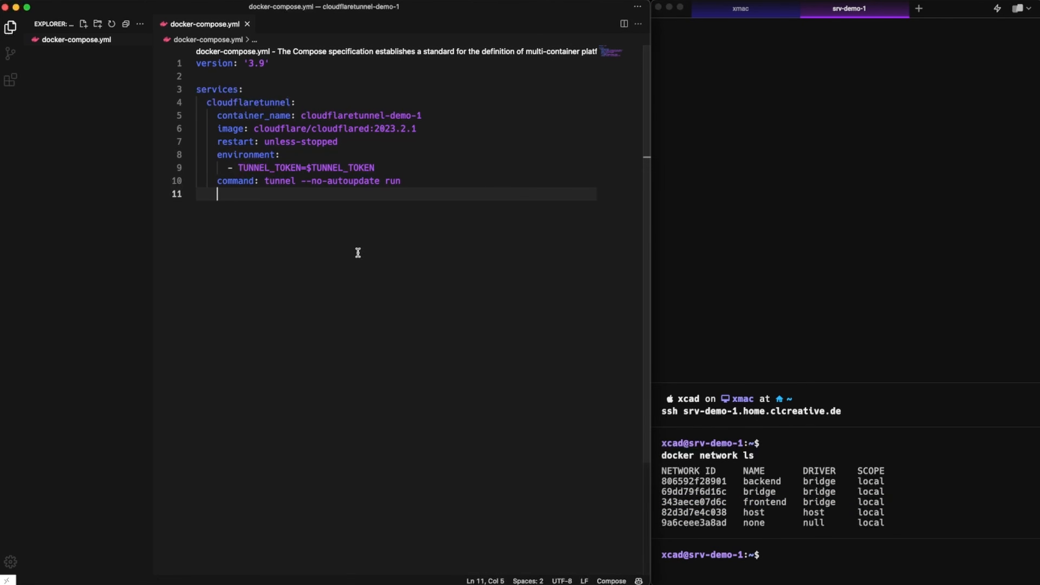
{"action": "left_click", "coordinate": [204, 73]}
{"action": "key", "text": "Return"}
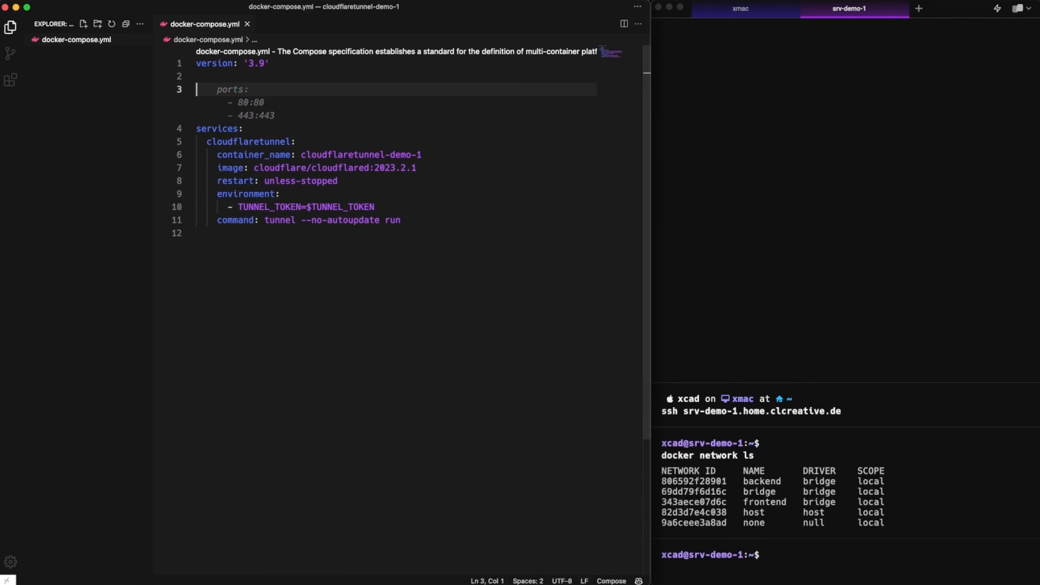
{"action": "type", "text": "networks:"}
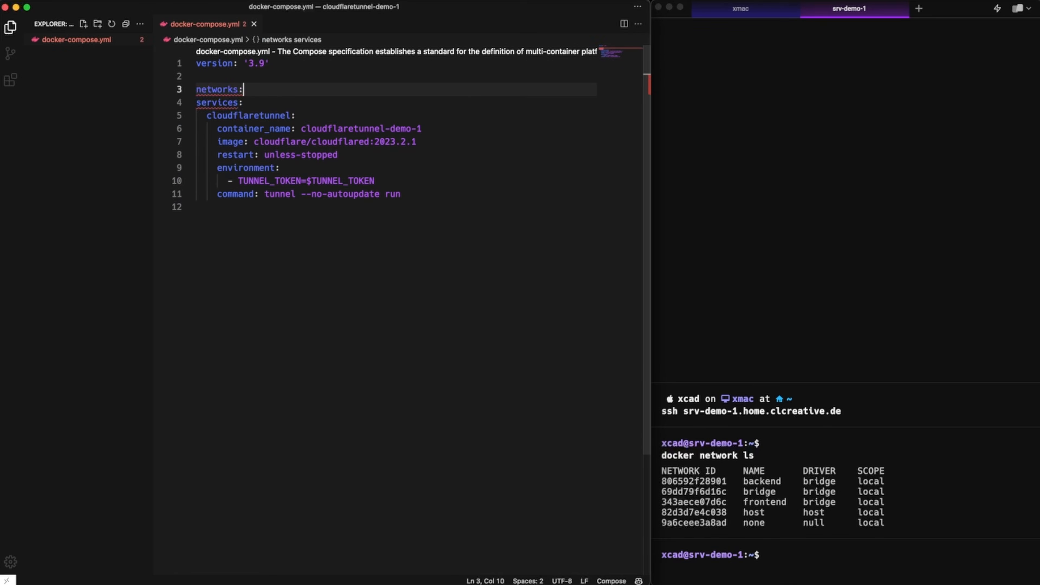
{"action": "key", "text": "Return"}
{"action": "key", "text": "Return"}
{"action": "key", "text": "Up"}
{"action": "key", "text": "Tab"}
{"action": "type", "text": "frontend:"}
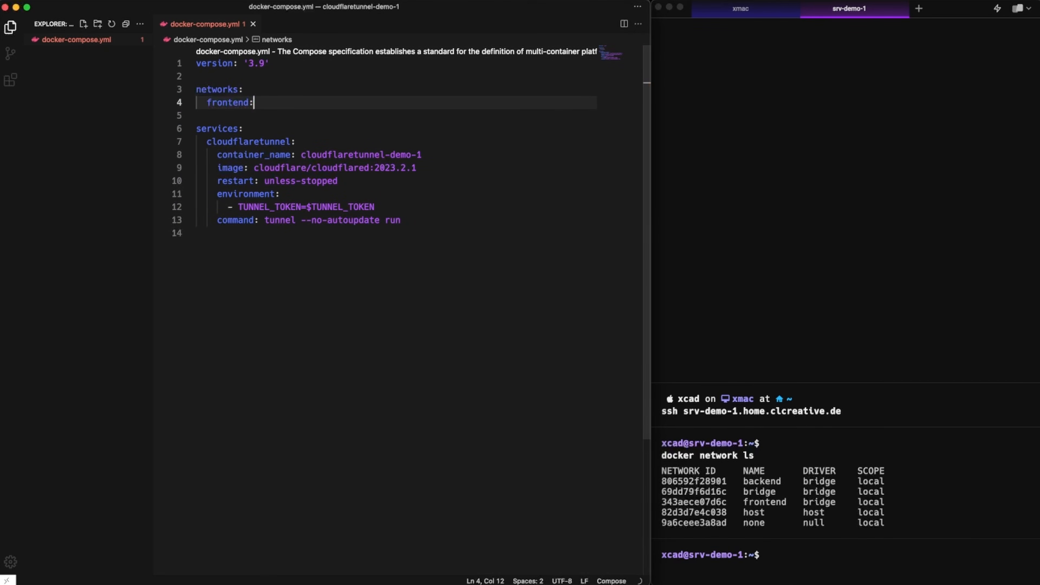
Mark the frontend network as external: true and declare a backend network that is also external: true.
{"action": "key", "text": "Return"}
{"action": "key", "text": "Tab"}
{"action": "left_click_drag", "start_coordinate": [291, 115], "coordinate": [213, 115]}
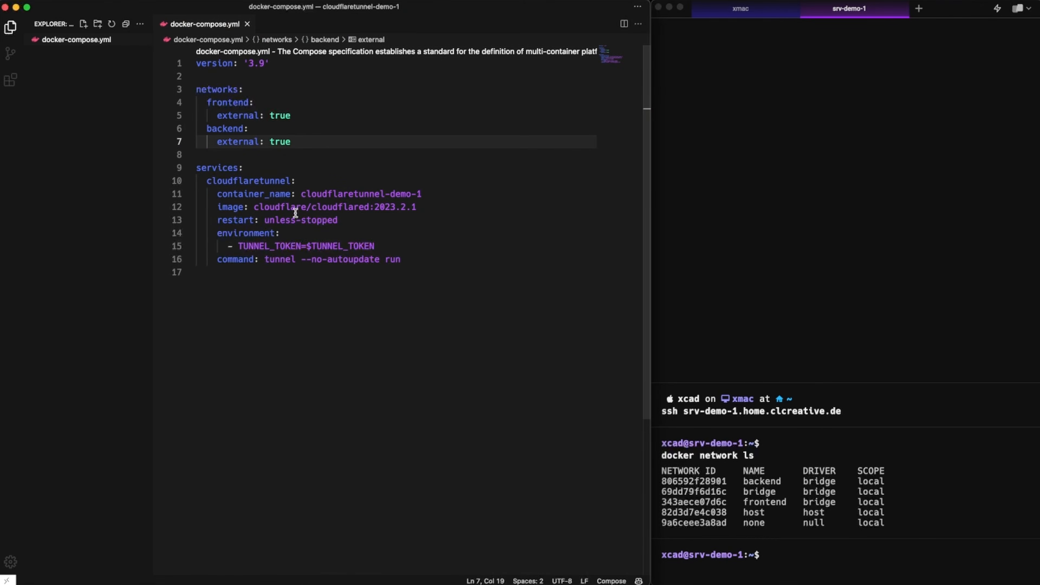
Attach the cloudflaretunnel service to the frontend and backend networks with a networks list below its command.
{"action": "left_click", "coordinate": [356, 280]}
{"action": "type", "text": "networks"}
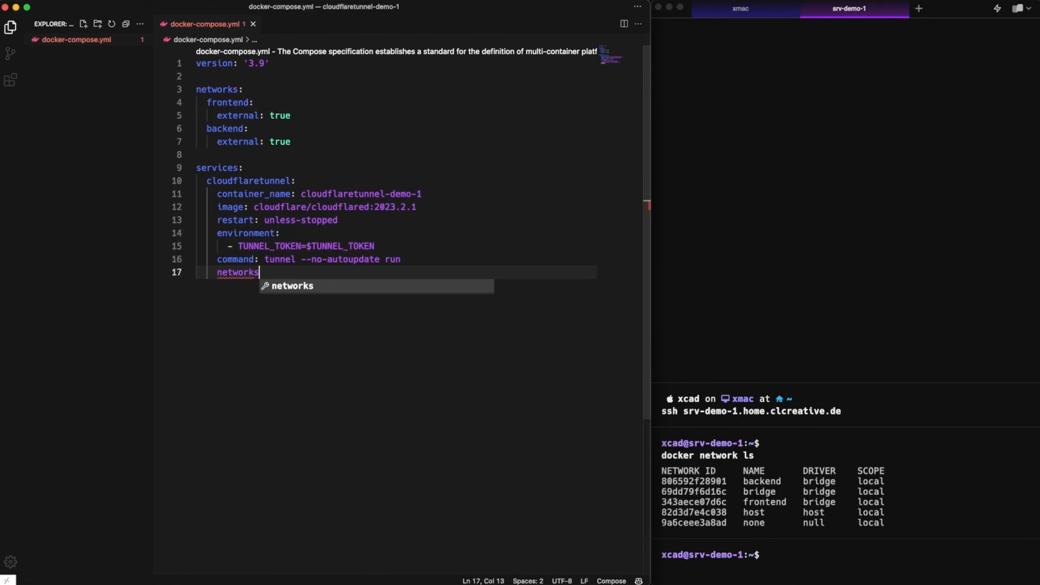
{"action": "key", "text": "Return"}
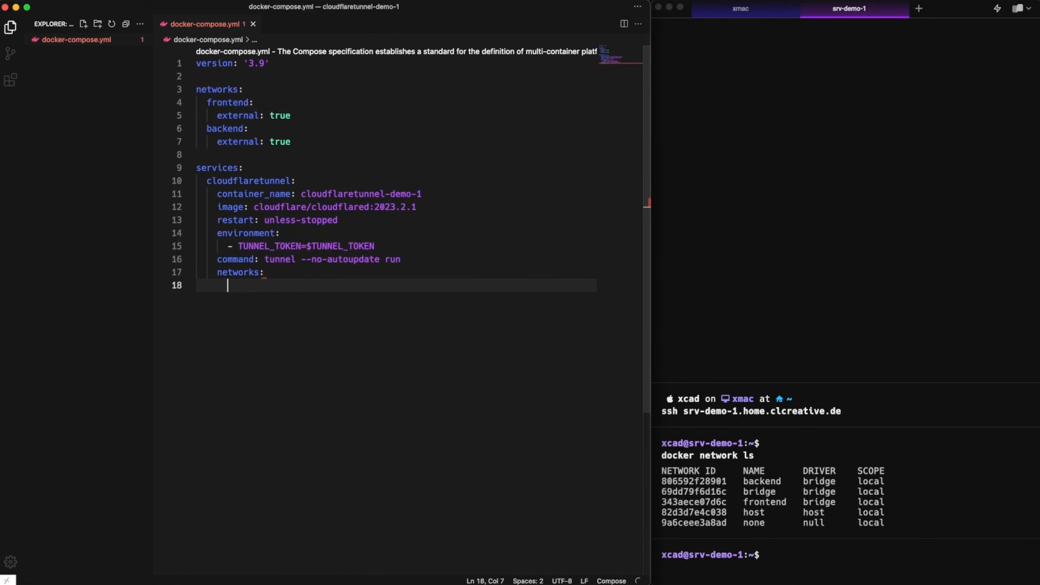
{"action": "key", "text": "Tab"}
{"action": "key", "text": "Return"}
{"action": "key", "text": "BackSpace"}
{"action": "key", "text": "BackSpace"}
{"action": "key", "text": "BackSpace"}
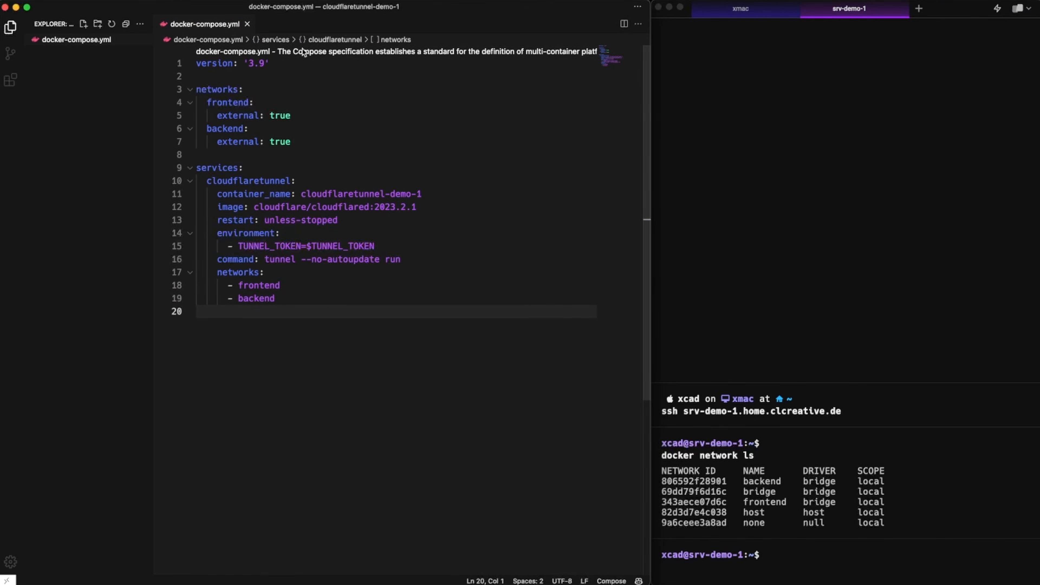
{"action": "left_click_drag", "start_coordinate": [344, 341], "coordinate": [156, 40]}
{"action": "left_click", "coordinate": [259, 435]}
In the srv-demo-1 terminal session, create a cloudflaretunnel-demo-1 directory and change into it.
{"action": "left_click", "coordinate": [720, 578]}
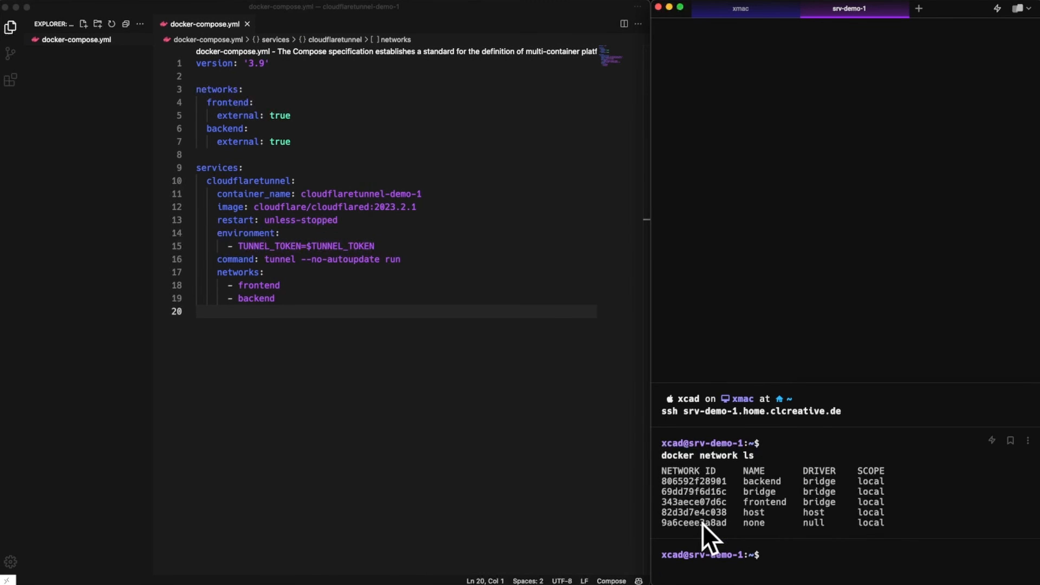
{"action": "type", "text": "mkdir cloudflaretunnel-demo-1"}
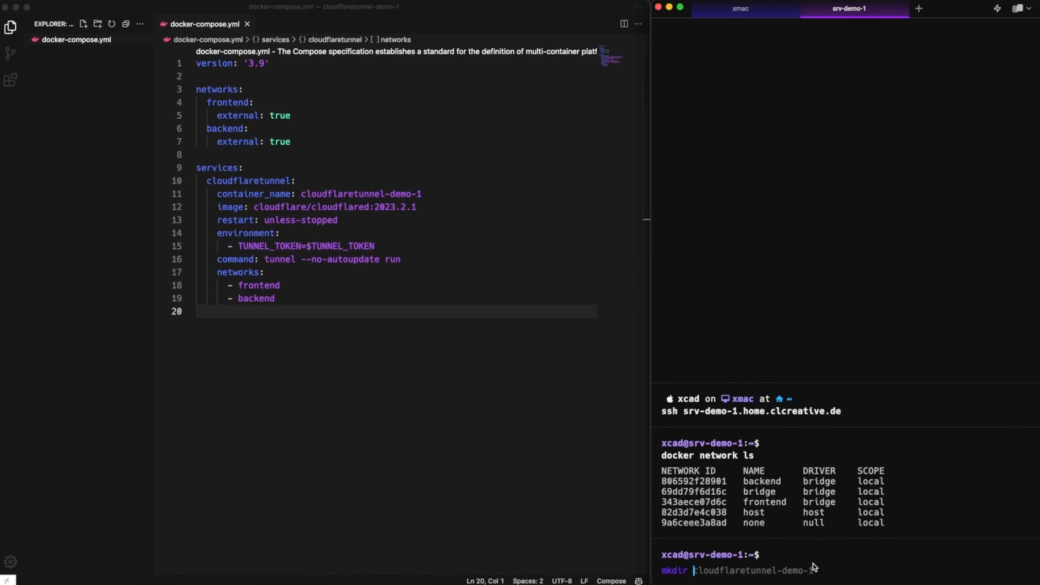
{"action": "key", "text": "Return"}
{"action": "type", "text": "cd clou"}
{"action": "key", "text": "Right"}
{"action": "key", "text": "Return"}
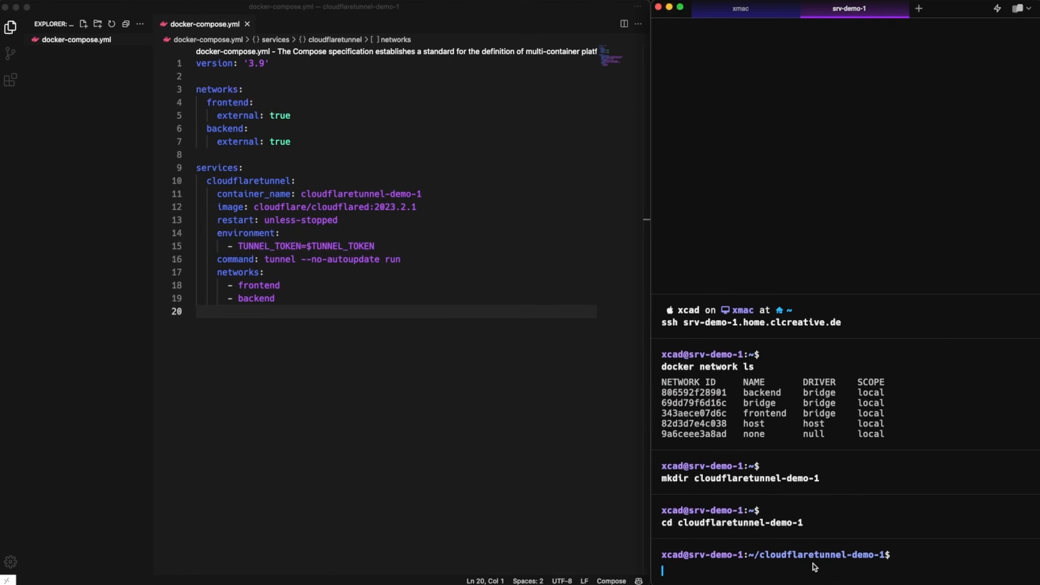
From the local xmac session, copy docker-compose.yml with scp to srv-demo-1's cloudflaretunnel-demo-1 directory and list that directory on the server.
{"action": "left_click", "coordinate": [740, 8]}
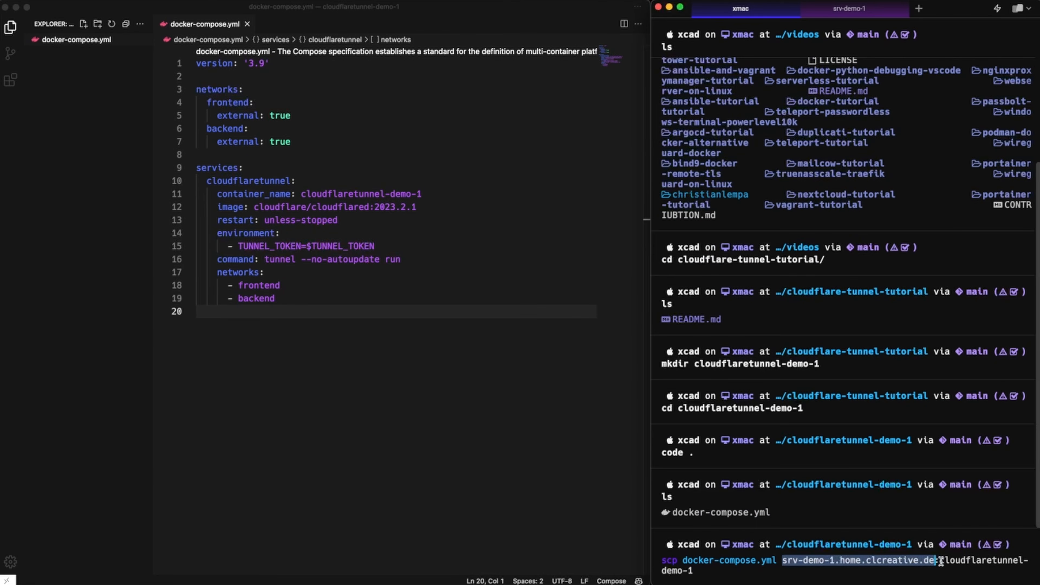
{"action": "left_click_drag", "start_coordinate": [941, 561], "coordinate": [701, 568]}
{"action": "left_click", "coordinate": [724, 572]}
{"action": "key", "text": "Return"}
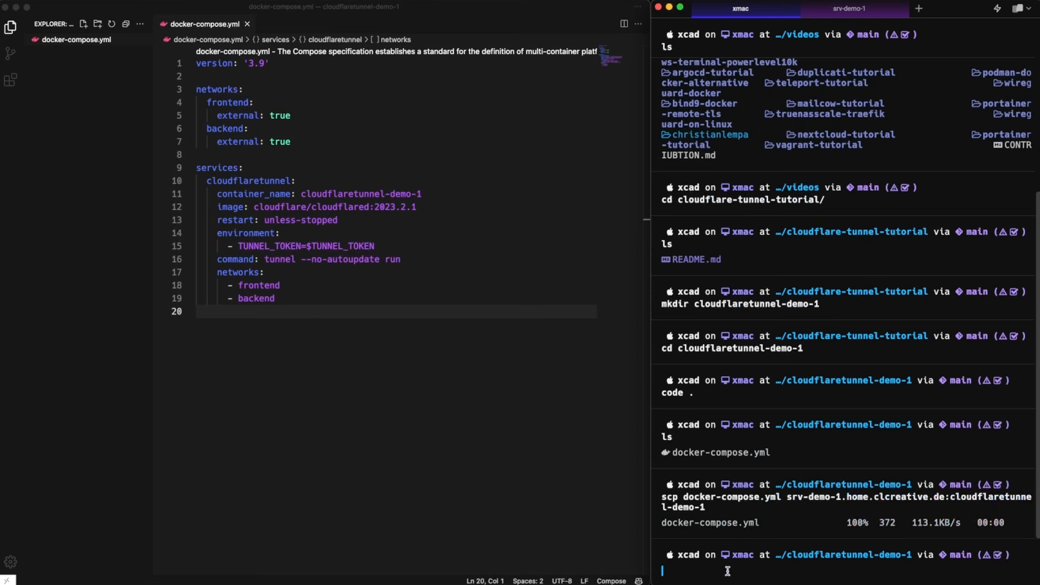
{"action": "left_click", "coordinate": [823, 10]}
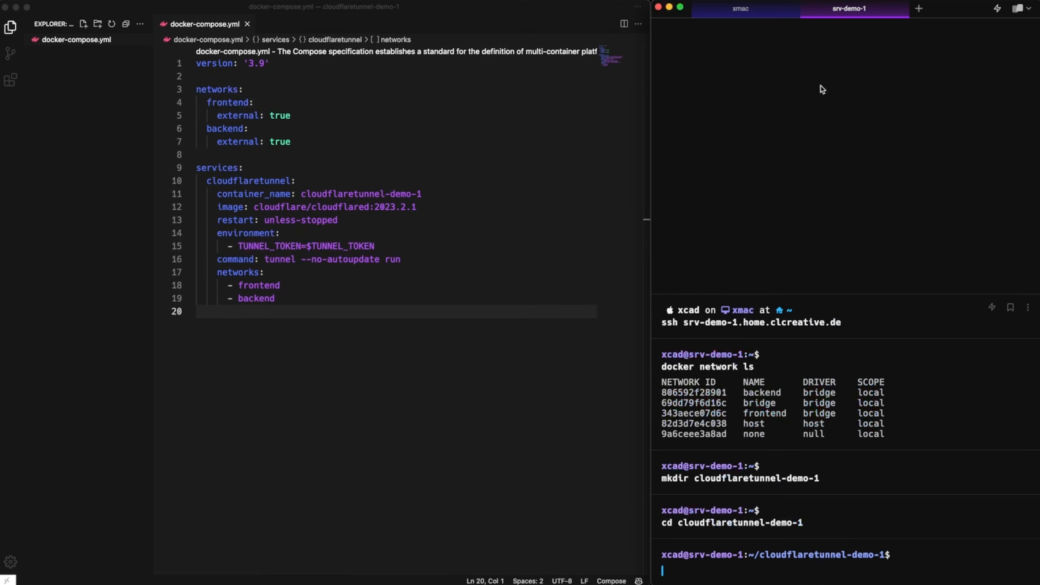
{"action": "type", "text": "ls"}
{"action": "key", "text": "Return"}
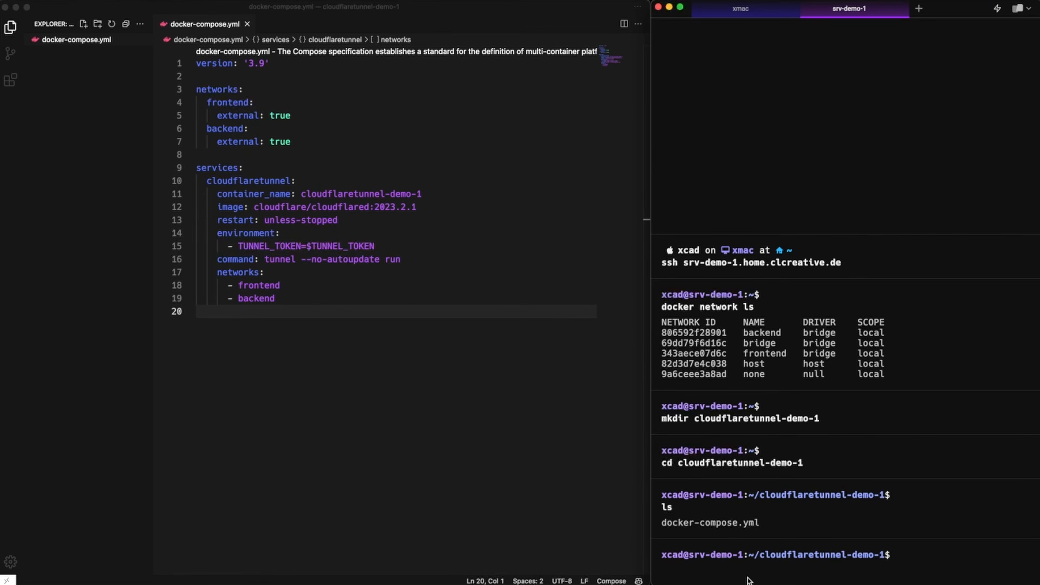
Export TUNNEL_TOKEN on srv-demo-1 using the connector token copied from the Cloudflare install command.
{"action": "type", "text": "export"}
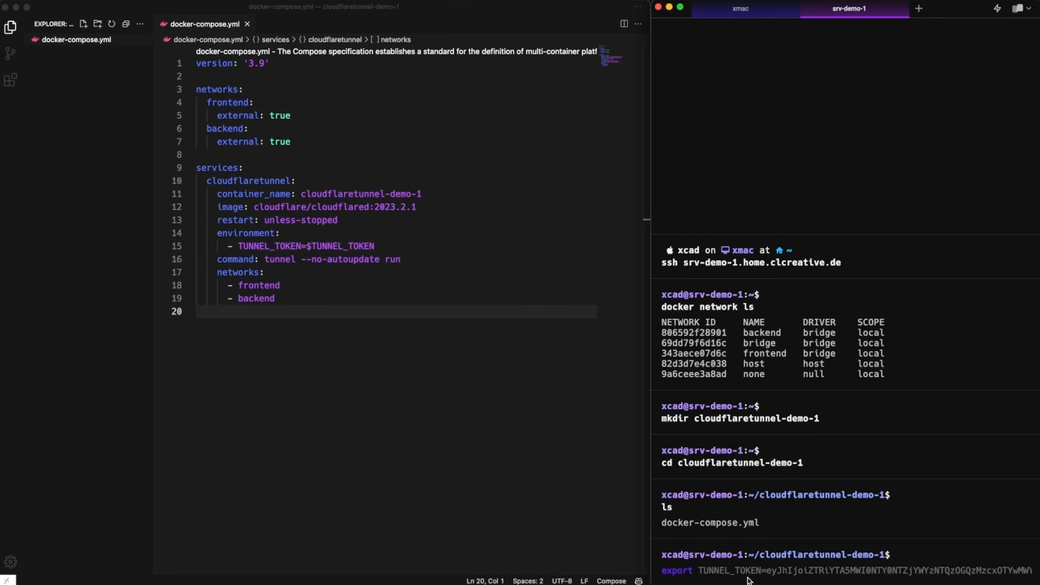
{"action": "type", "text": " TUNNEL_TOKEN"}
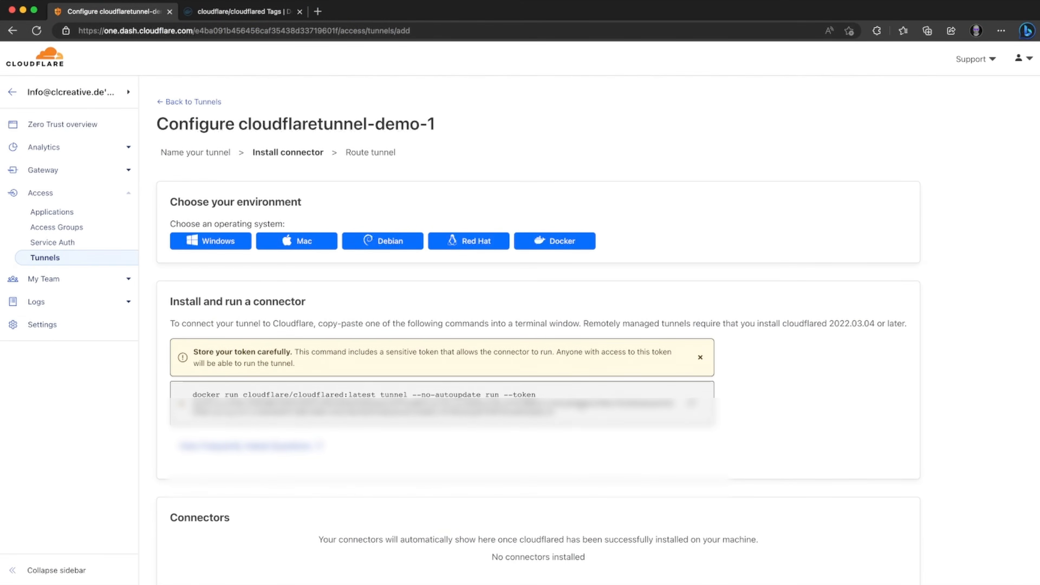
{"action": "left_click", "coordinate": [694, 405]}
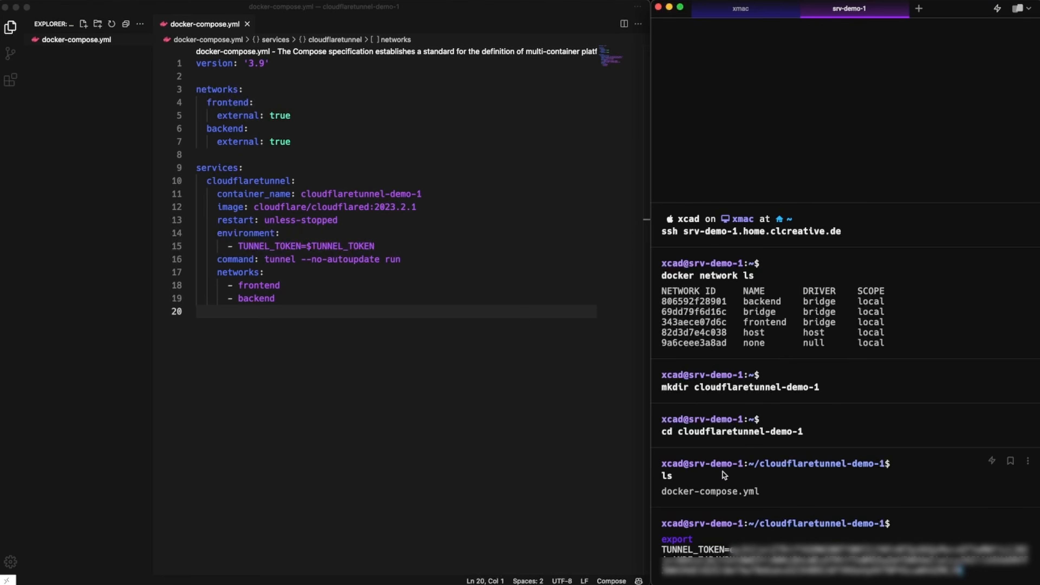
{"action": "key", "text": "Return"}
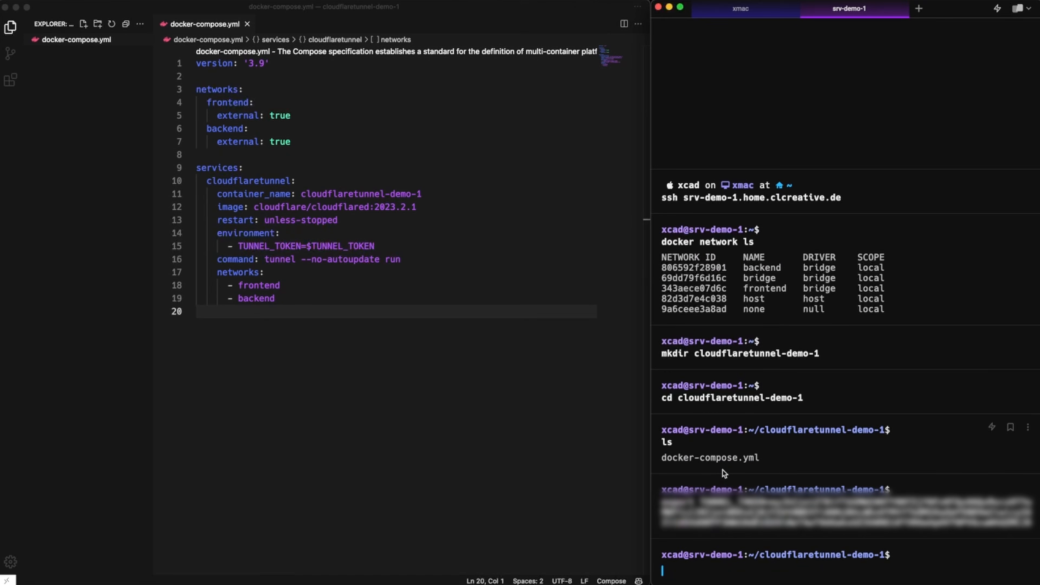
Start the compose project with docker-compose up -d and check its container with docker ps and docker-compose ps.
{"action": "type", "text": "docker-compose up -d"}
{"action": "key", "text": "Return"}
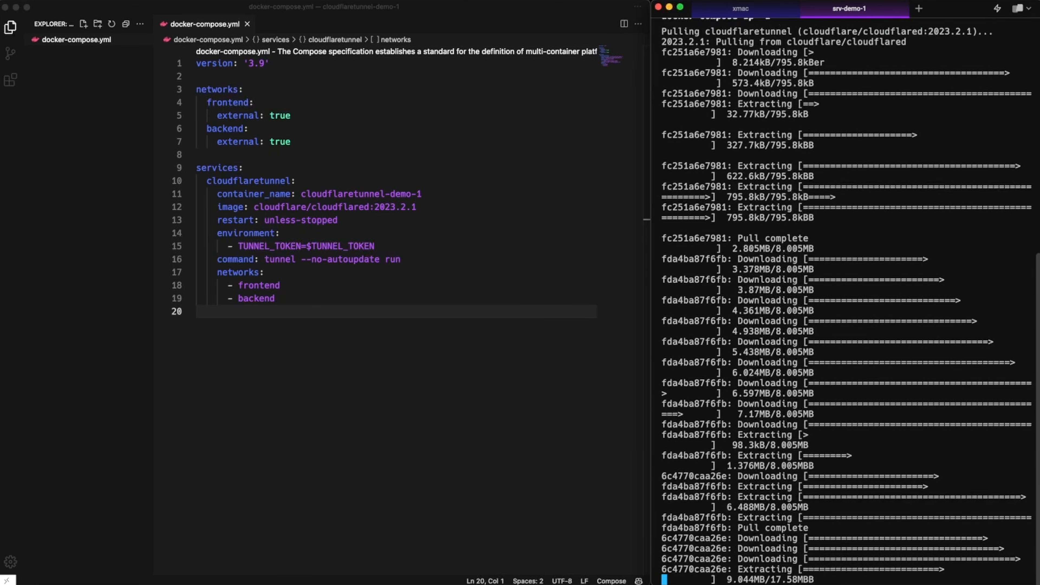
{"action": "type", "text": "-compose ps"}
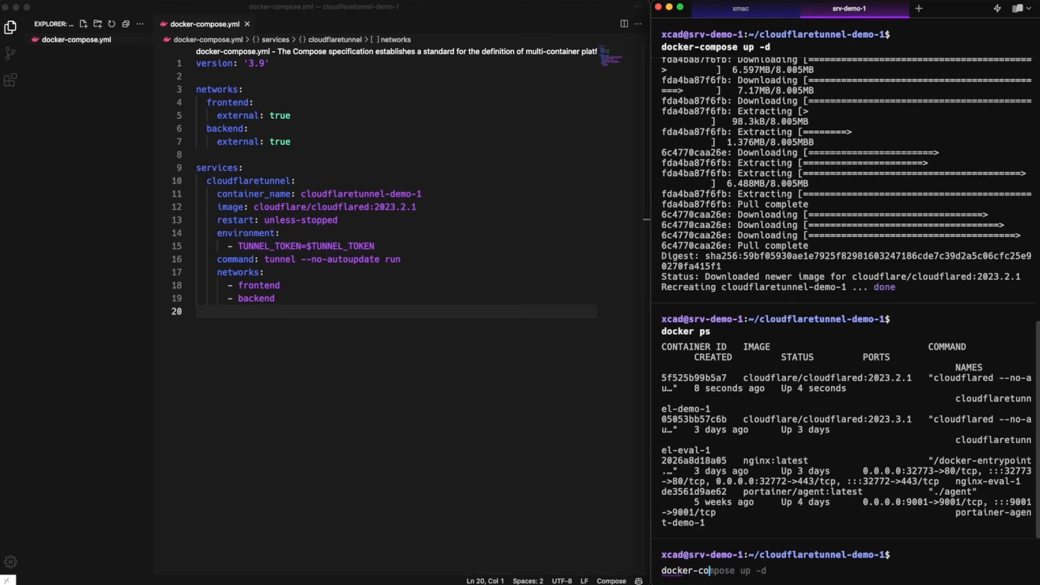
{"action": "key", "text": "Return"}
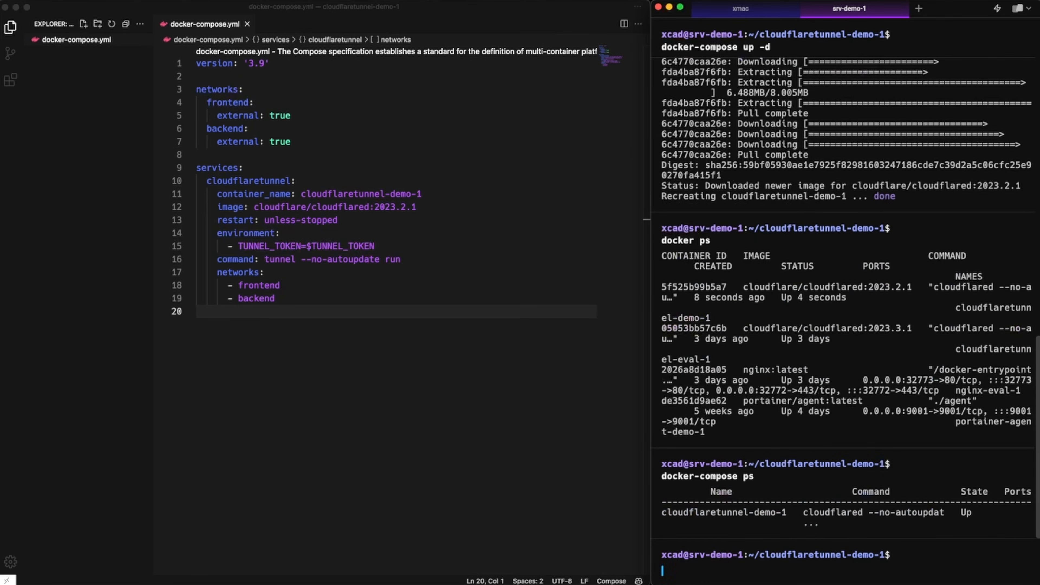
{"action": "left_click_drag", "start_coordinate": [667, 502], "coordinate": [784, 514]}
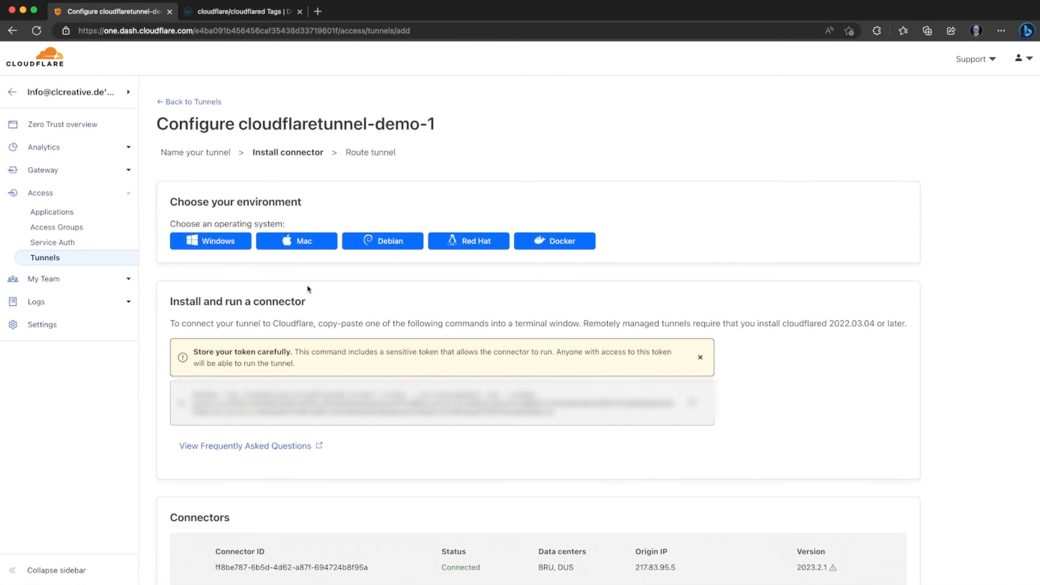
In the Cloudflare dashboard, leave the connector setup and check the status of cloudflaretunnel-demo-1 in the tunnels list.
{"action": "scroll", "coordinate": [298, 267], "scroll_direction": "down", "scroll_amount": 2}
{"action": "left_click", "coordinate": [895, 561]}
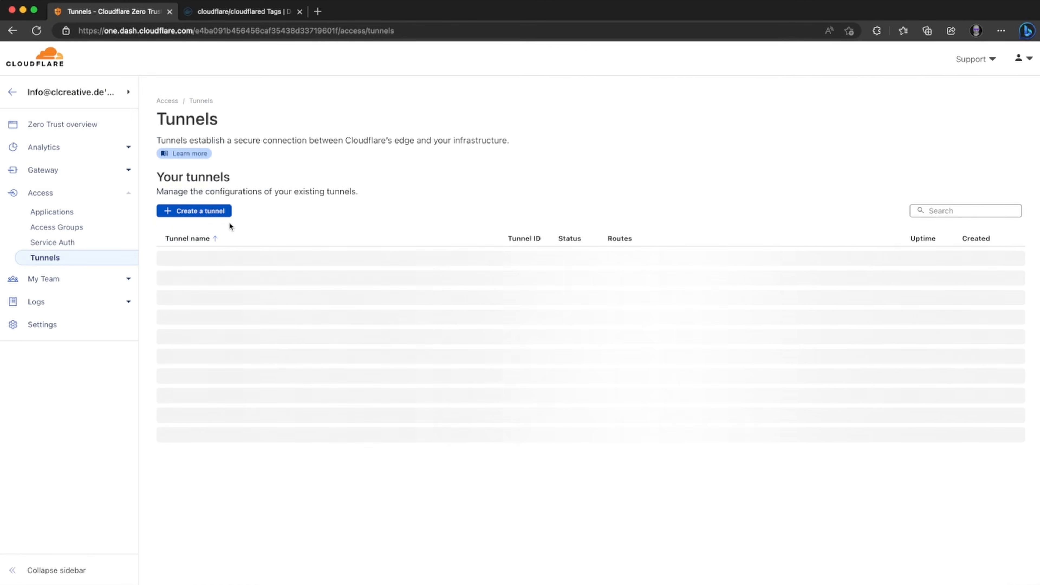
{"action": "left_click_drag", "start_coordinate": [166, 296], "coordinate": [686, 299]}
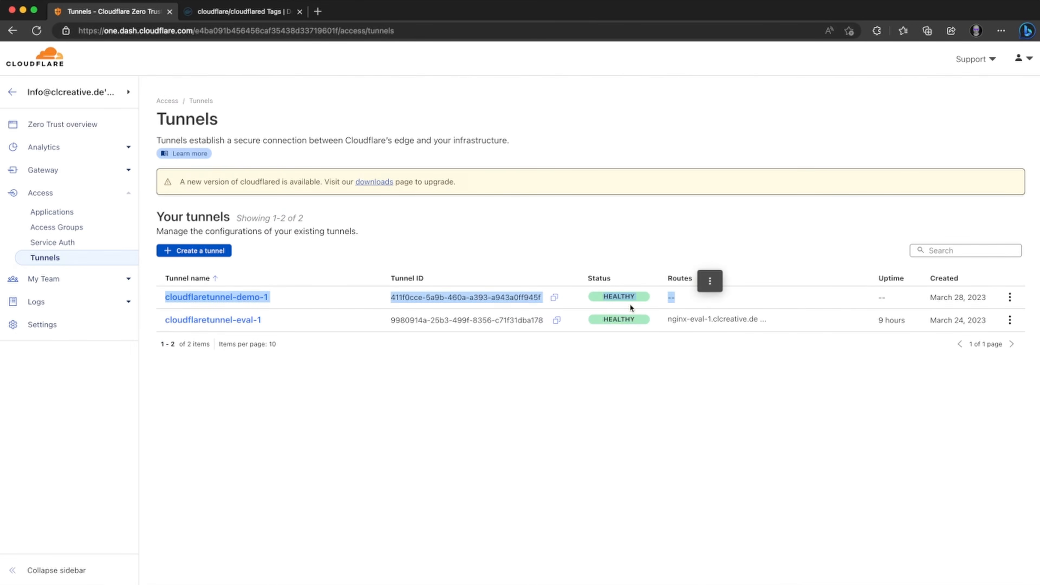
{"action": "left_click", "coordinate": [679, 296]}
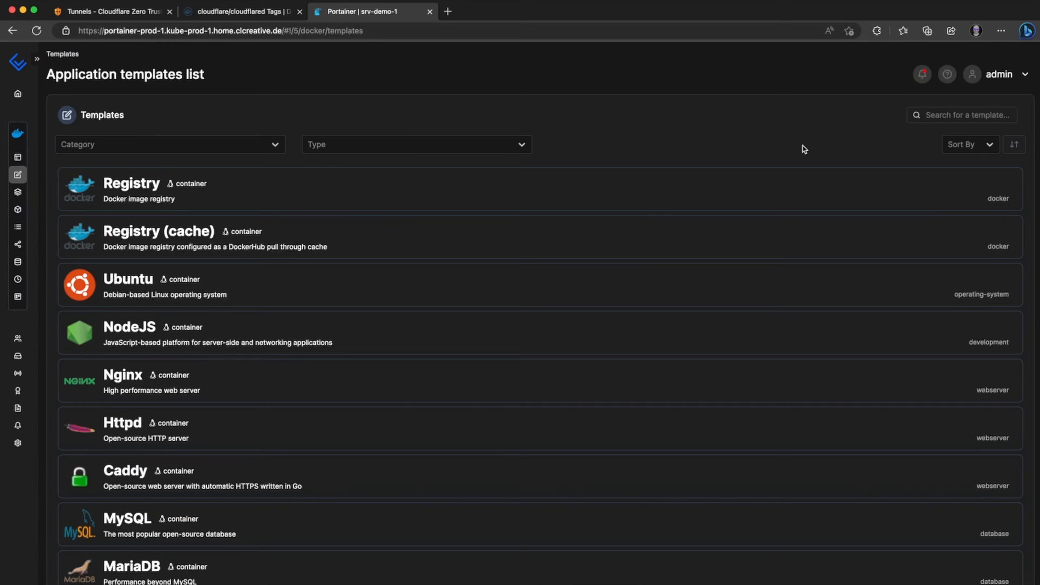
In Portainer's srv-demo-1 application templates, choose the Nginx template and name the container nginx-demo-1.
{"action": "type", "text": "nginx"}
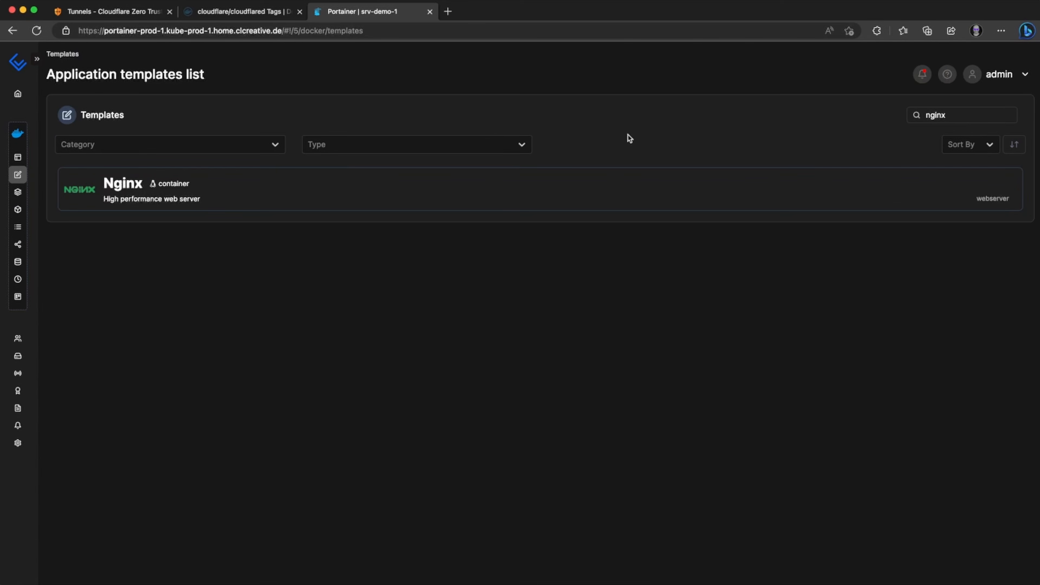
{"action": "left_click", "coordinate": [75, 191]}
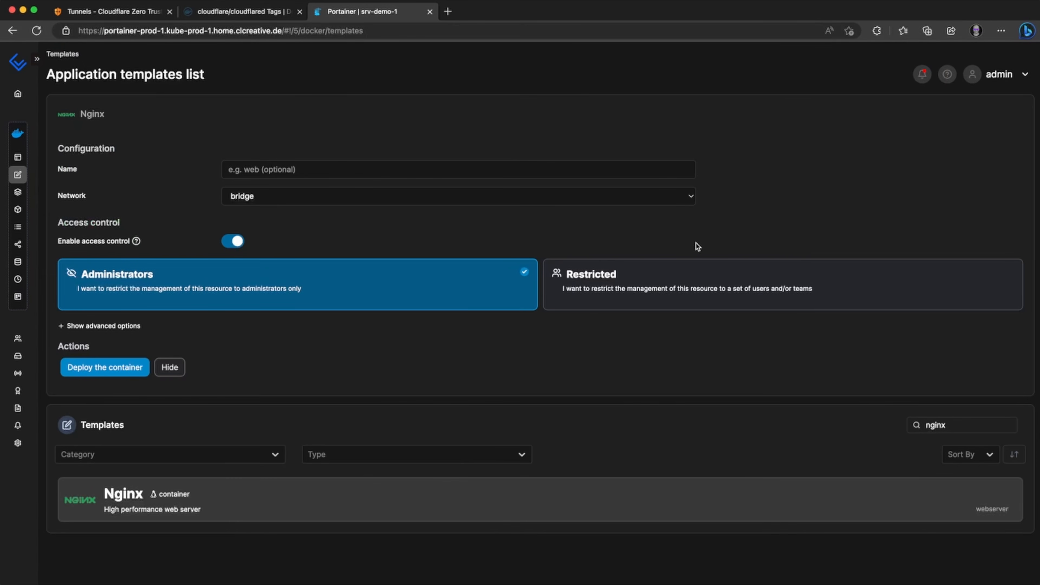
{"action": "left_click", "coordinate": [263, 168]}
{"action": "type", "text": "nginx-demo-1"}
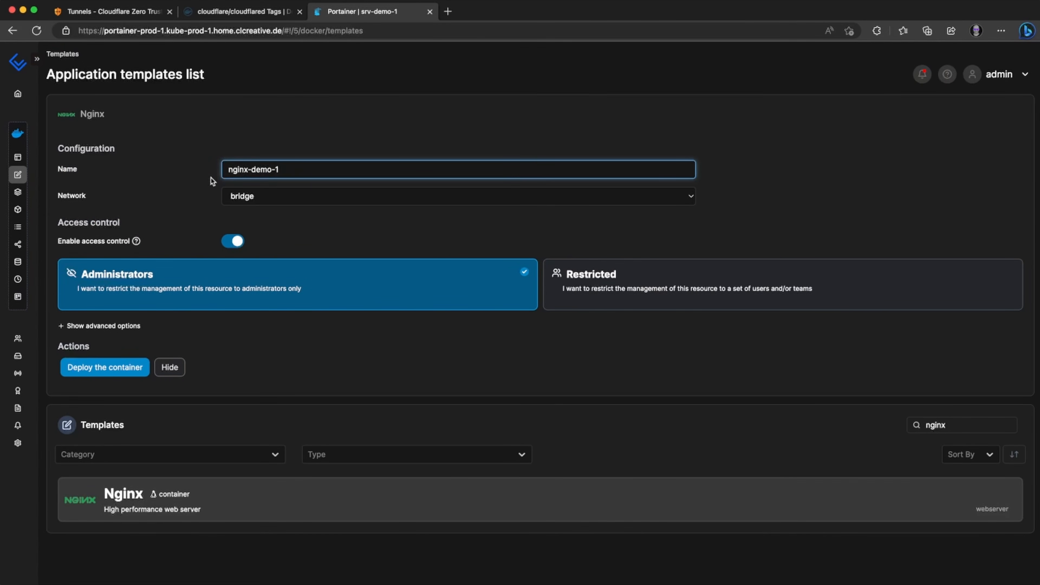
{"action": "left_click", "coordinate": [139, 194]}
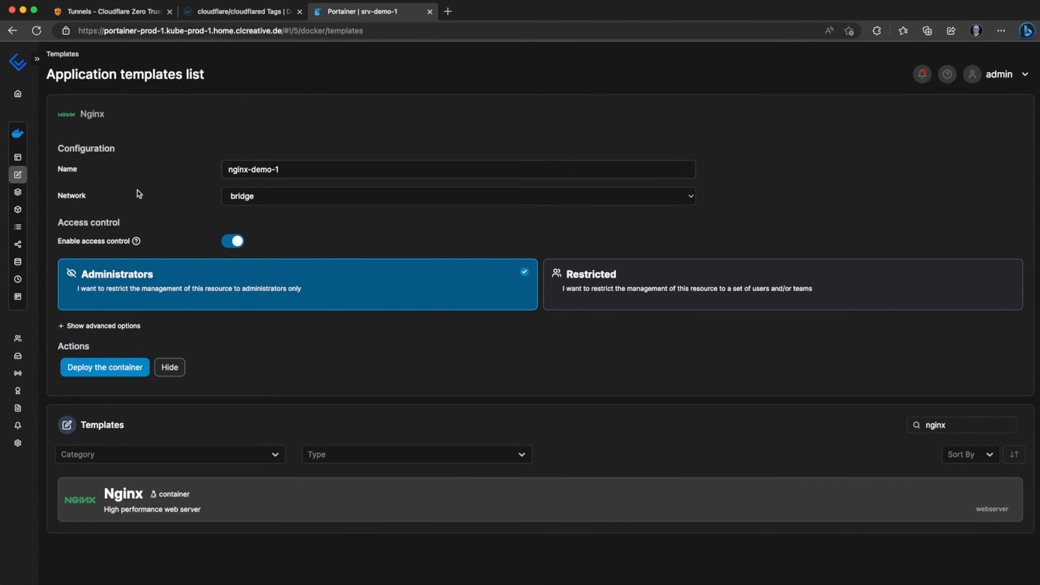
Set the network of the nginx-demo-1 container to frontend.
{"action": "left_click", "coordinate": [255, 200]}
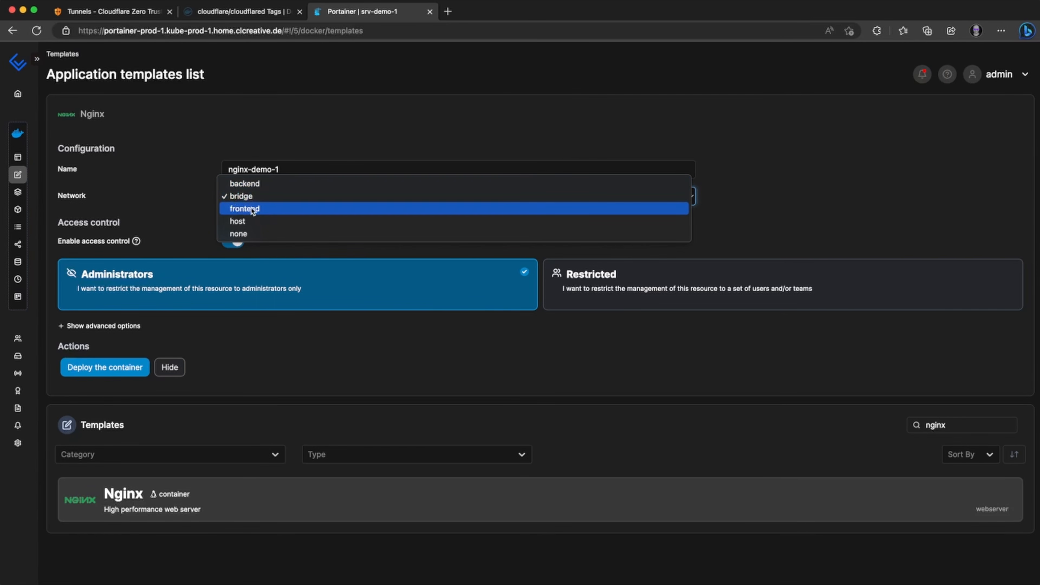
{"action": "left_click", "coordinate": [239, 210]}
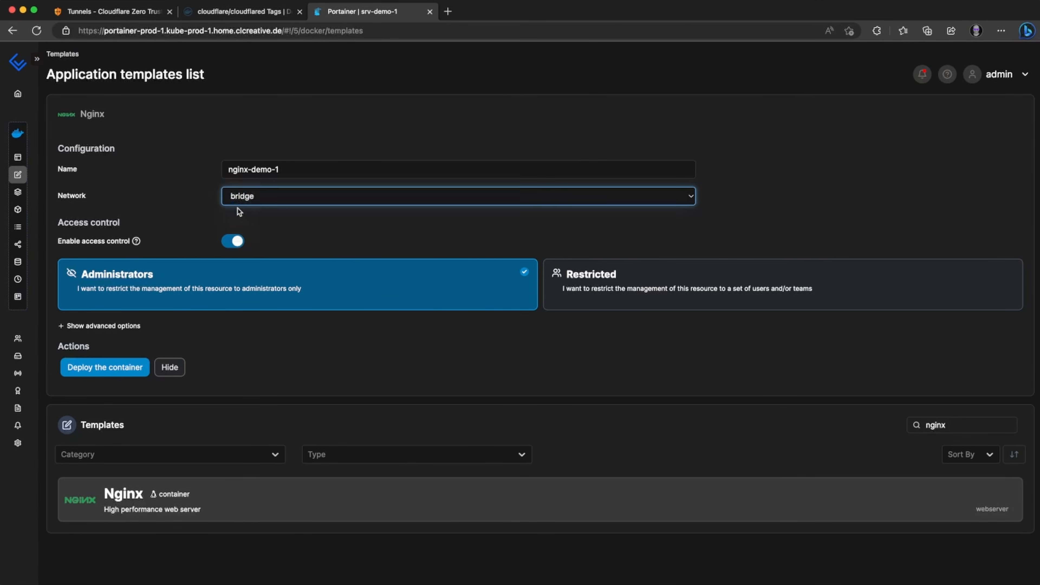
{"action": "left_click", "coordinate": [168, 227]}
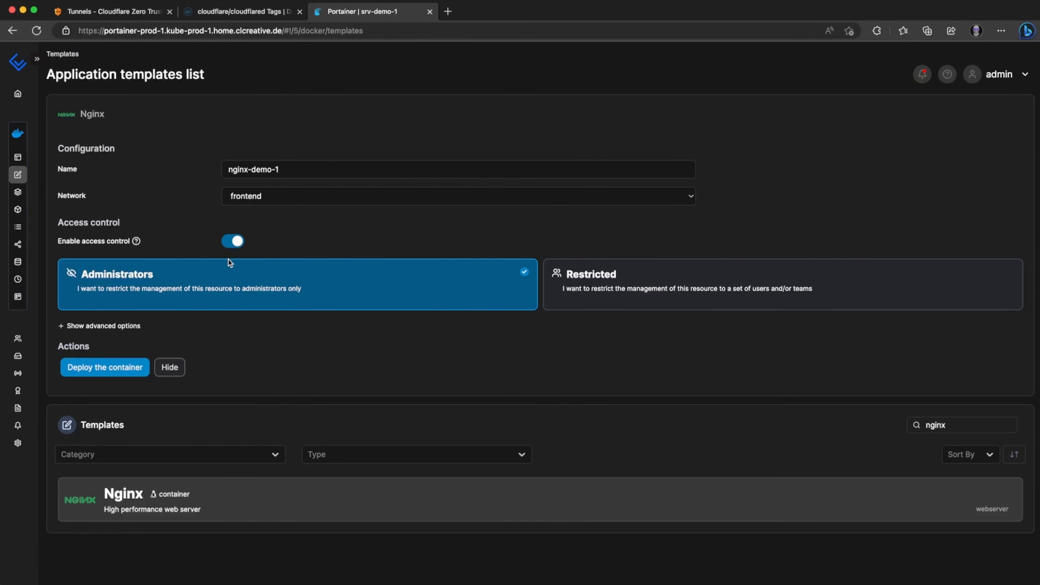
Remove the port mappings for container ports 80 and 443 in the advanced options and deploy the container.
{"action": "left_click", "coordinate": [79, 328]}
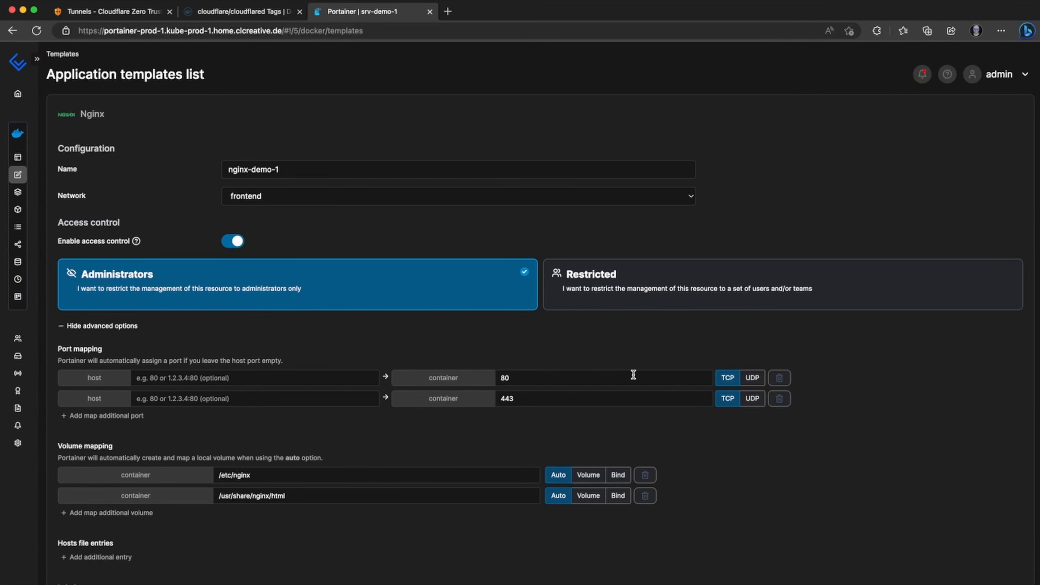
{"action": "left_click", "coordinate": [778, 378]}
{"action": "left_click", "coordinate": [779, 379]}
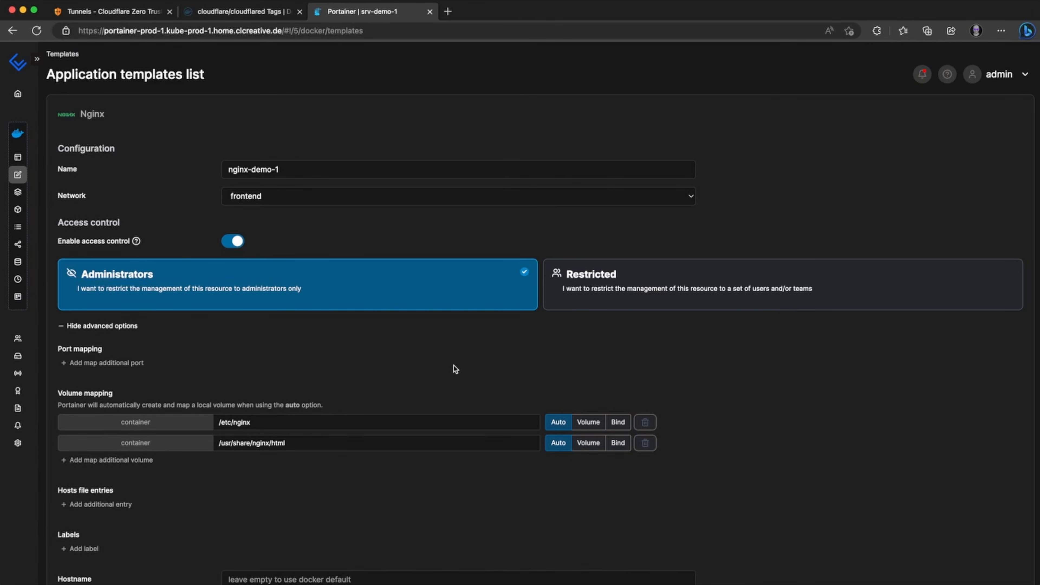
{"action": "scroll", "coordinate": [217, 269], "scroll_direction": "down", "scroll_amount": 5}
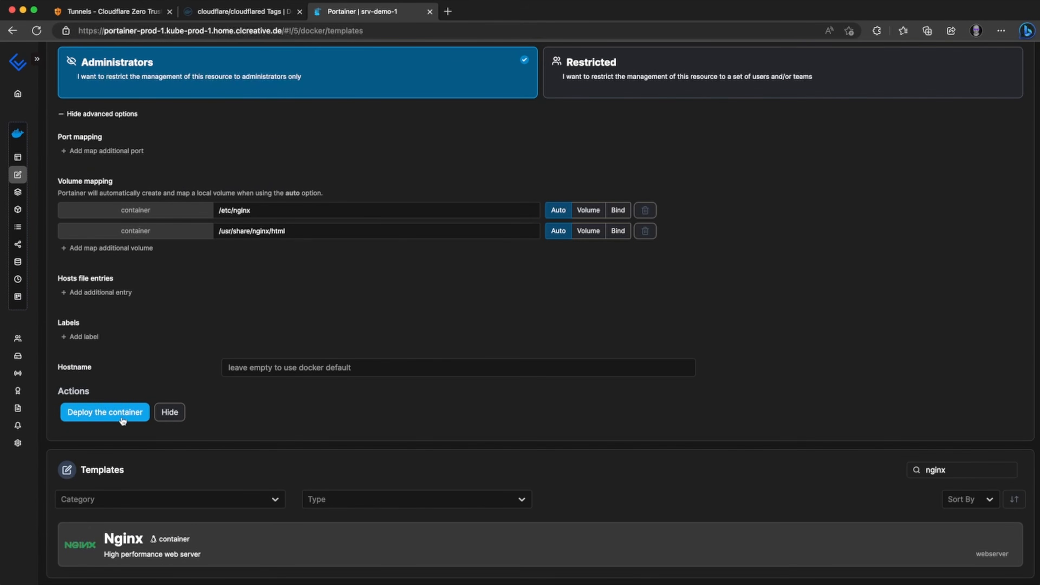
{"action": "left_click", "coordinate": [94, 415]}
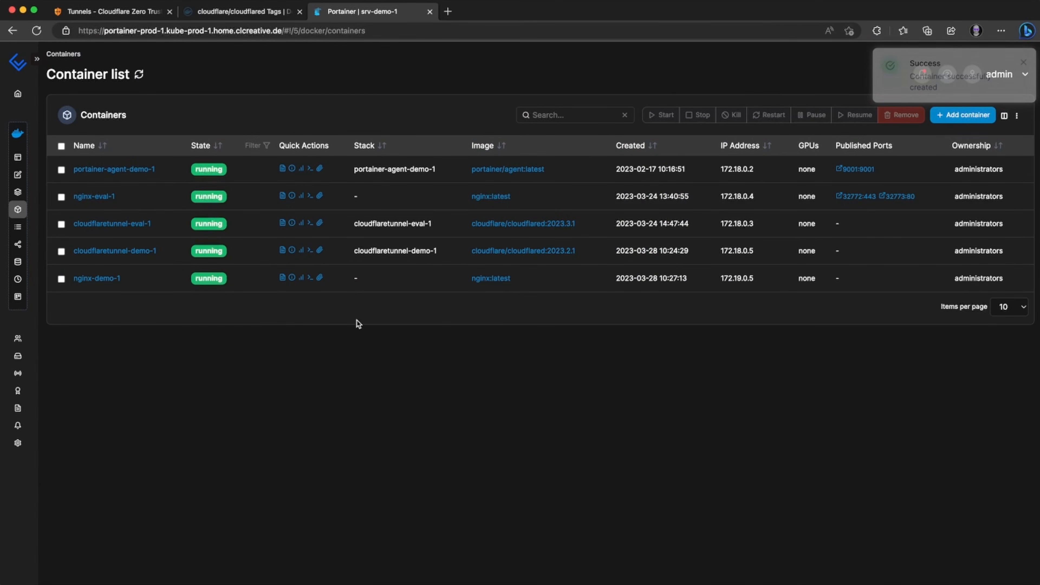
Close the cloudflared tags page and open the public hostname configuration of cloudflaretunnel-demo-1 in Cloudflare.
{"action": "left_click", "coordinate": [299, 12]}
{"action": "left_click", "coordinate": [127, 18]}
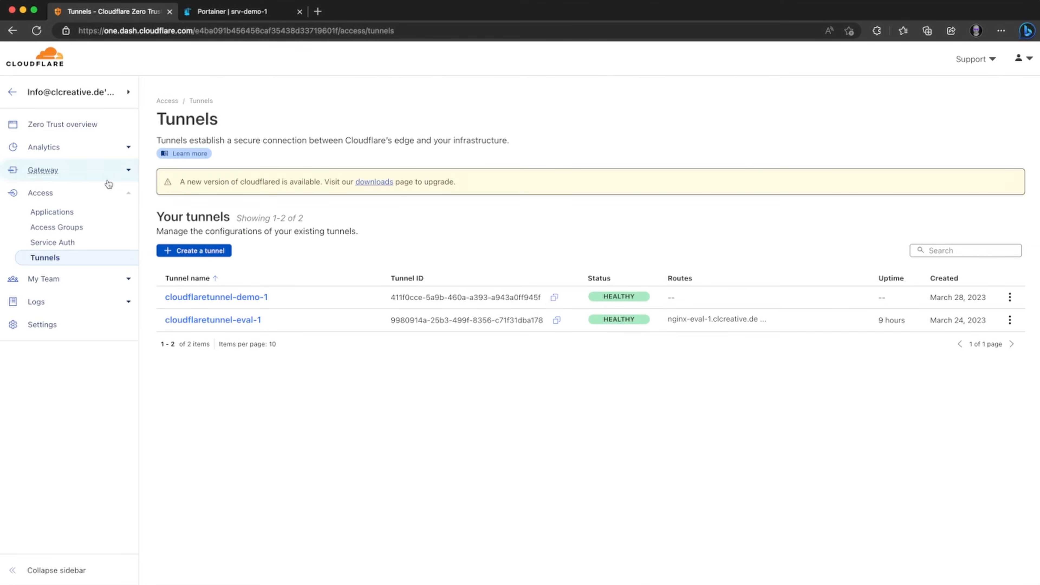
{"action": "left_click", "coordinate": [231, 298]}
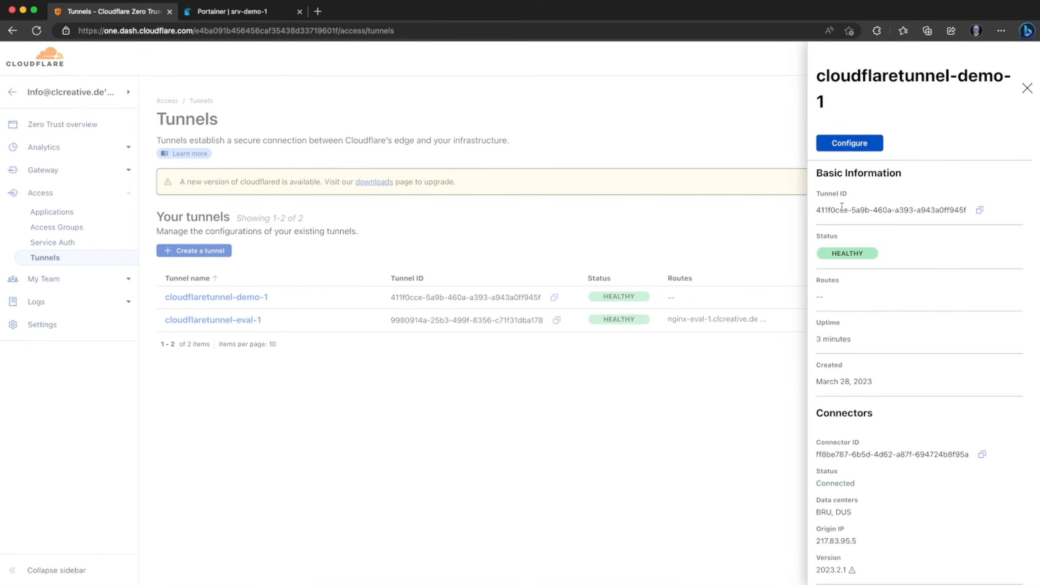
{"action": "left_click", "coordinate": [846, 144]}
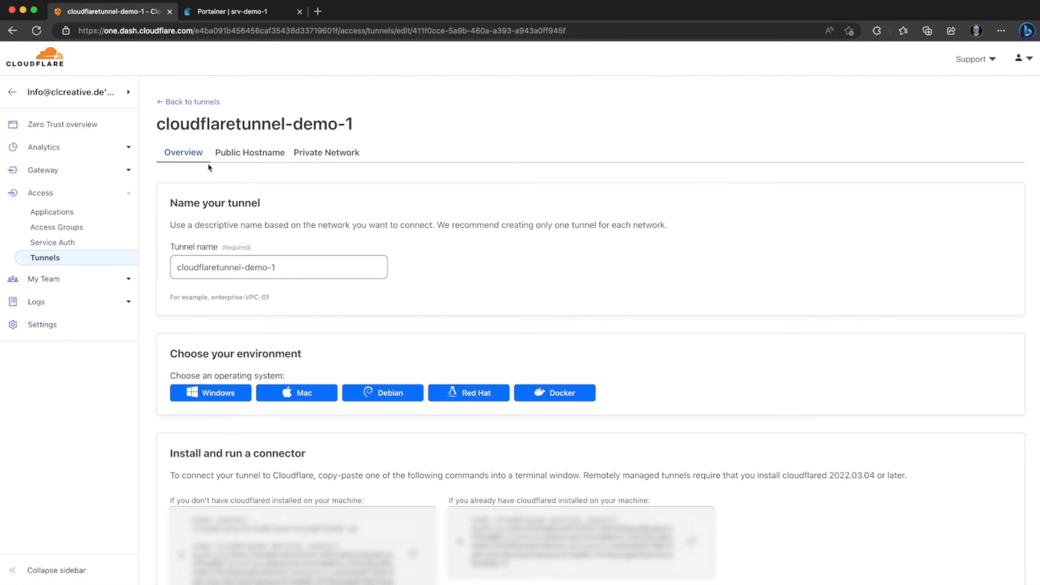
{"action": "left_click", "coordinate": [239, 157]}
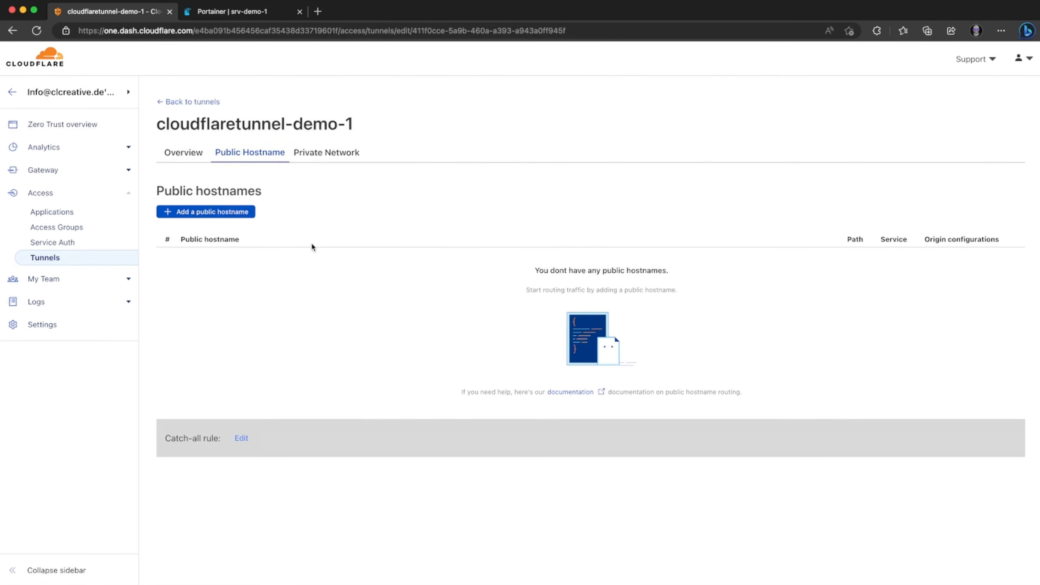
Add a public hostname to cloudflaretunnel-demo-1 with subdomain nginx-demo-1 and domain clcreative.de, and dismiss the DNS record warning.
{"action": "left_click", "coordinate": [199, 215]}
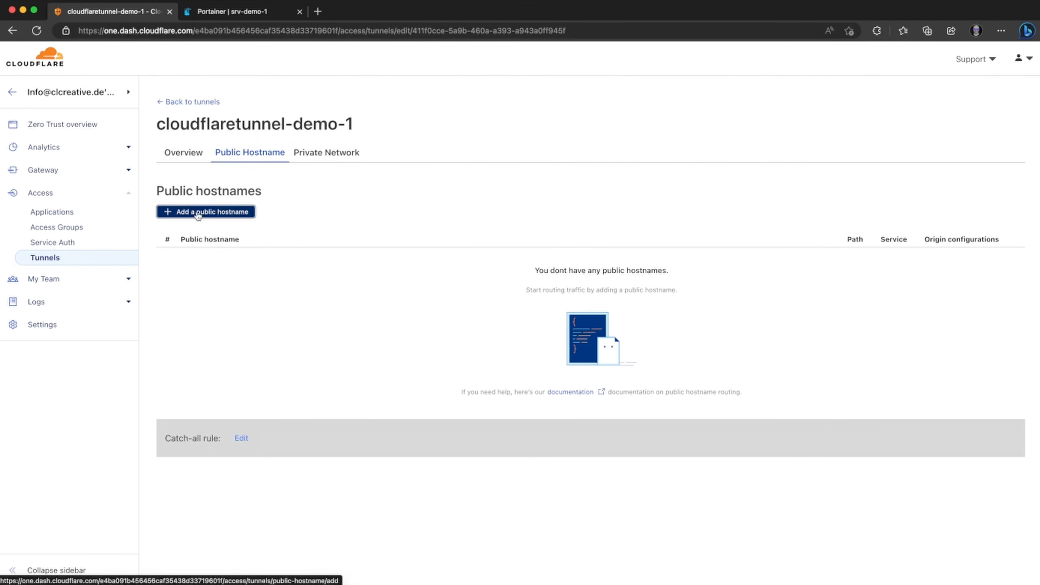
{"action": "left_click", "coordinate": [187, 217]}
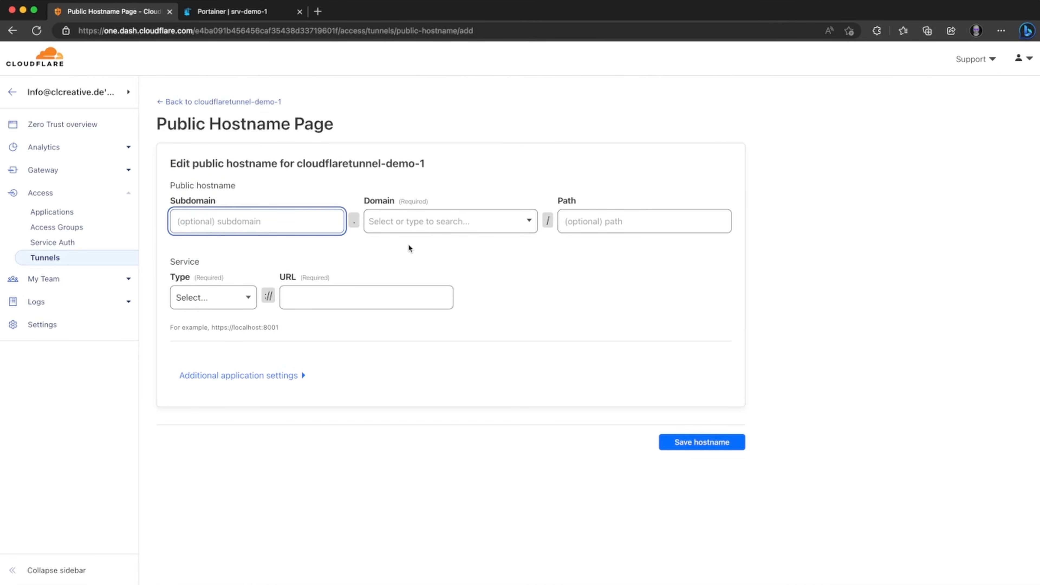
{"action": "type", "text": "nginx-demo-1"}
{"action": "left_click", "coordinate": [397, 220]}
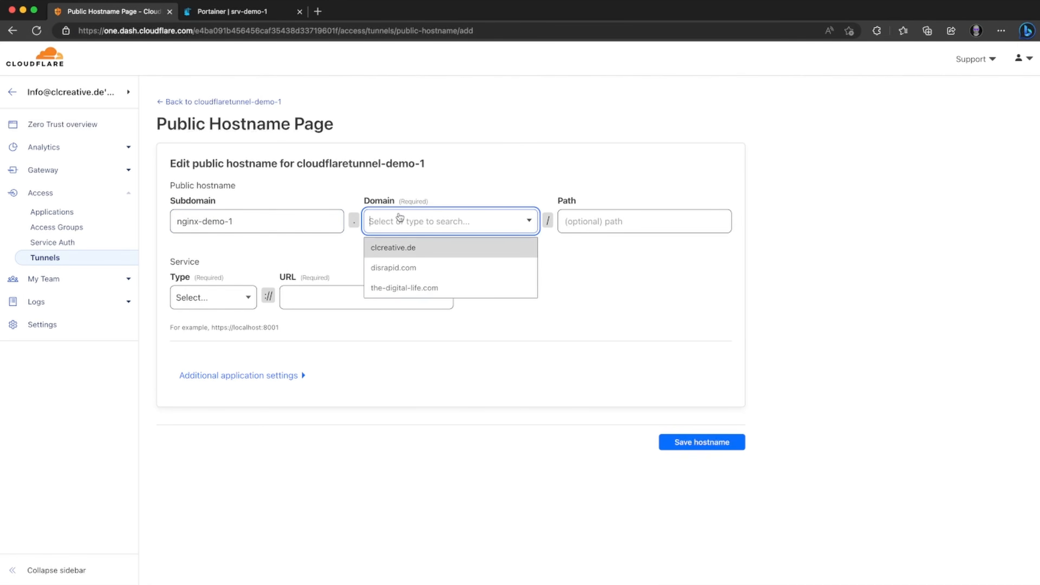
{"action": "left_click", "coordinate": [403, 252]}
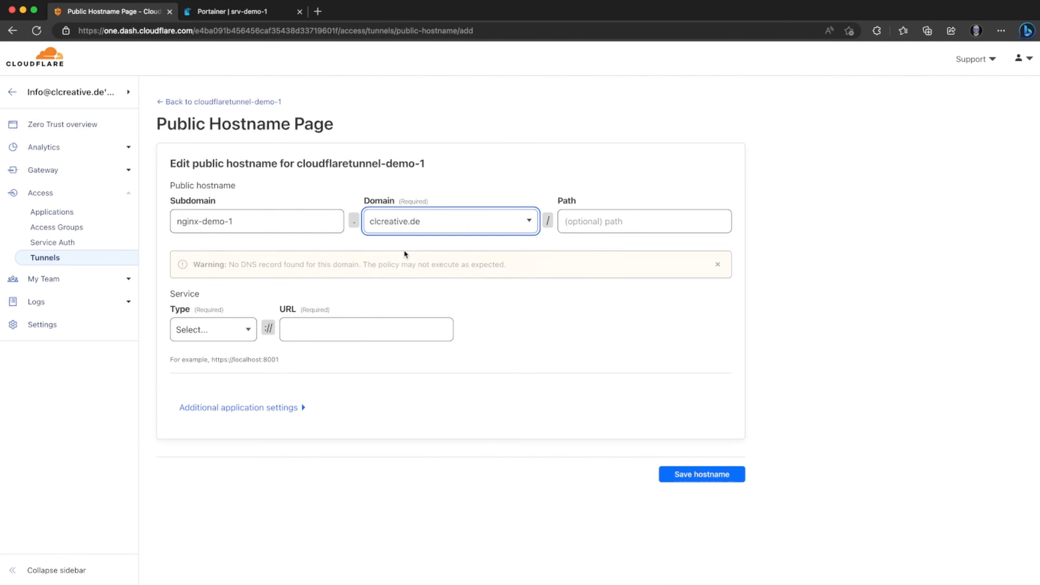
{"action": "left_click", "coordinate": [389, 292]}
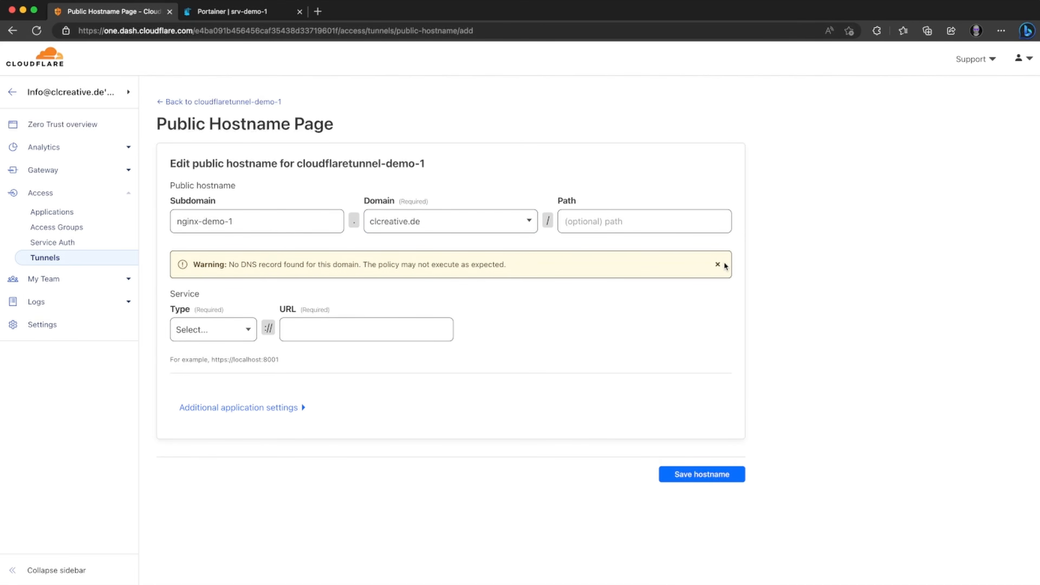
{"action": "left_click", "coordinate": [718, 265]}
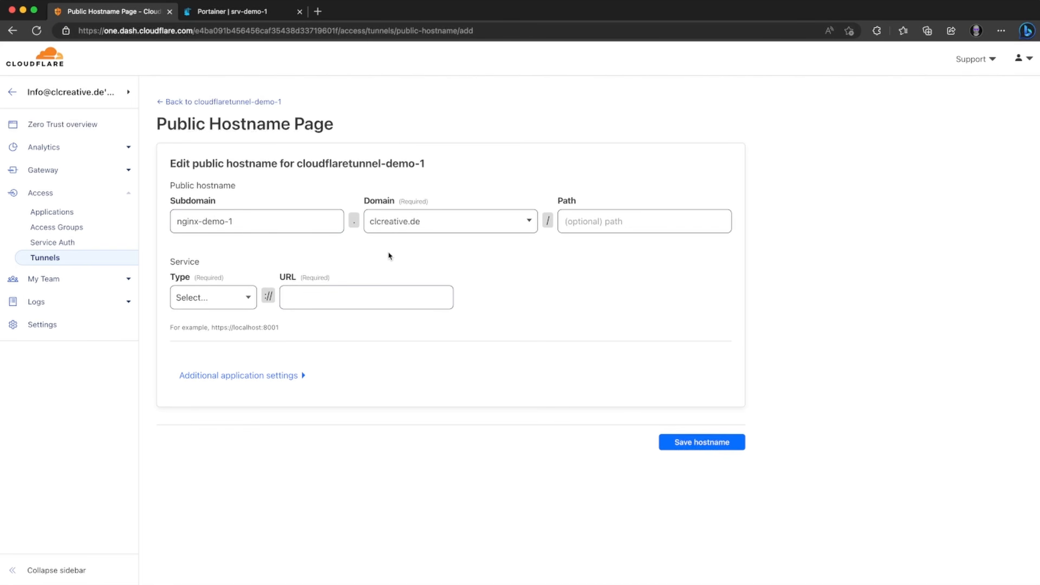
Set the hostname's service to type HTTP with URL nginx-demo-1 and save the hostname.
{"action": "left_click", "coordinate": [213, 298]}
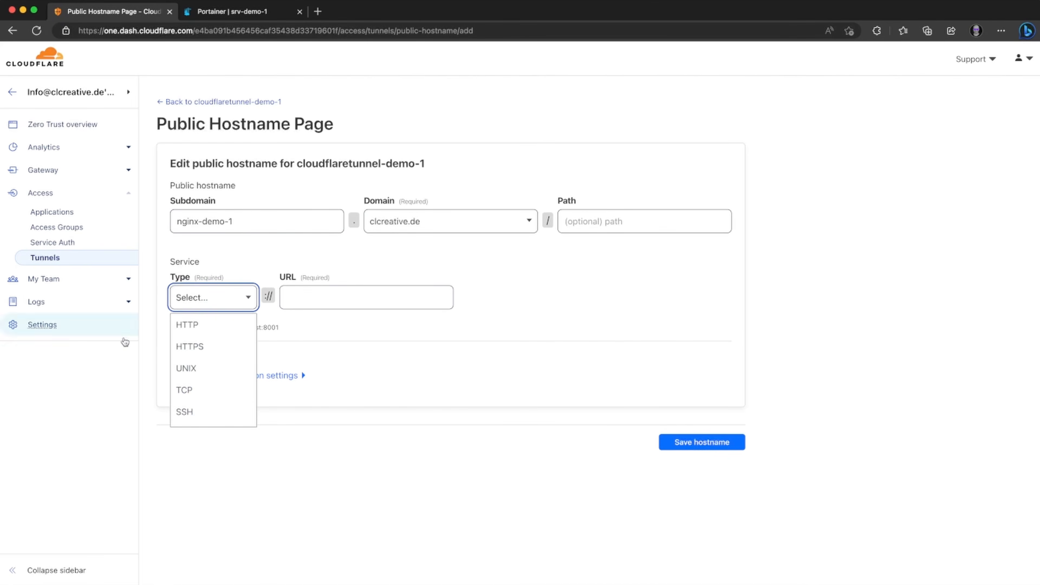
{"action": "left_click", "coordinate": [189, 324]}
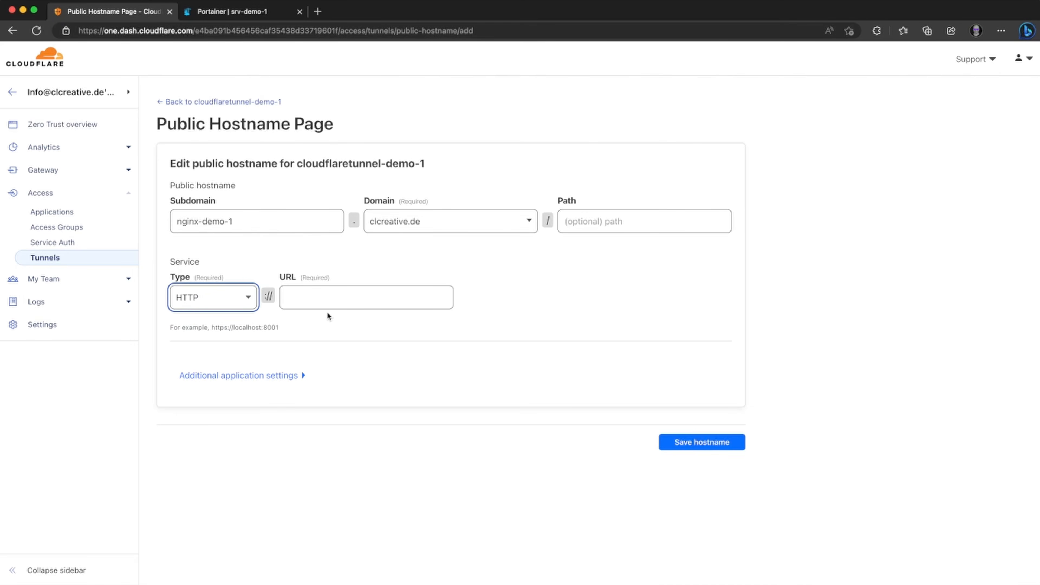
{"action": "left_click", "coordinate": [357, 307]}
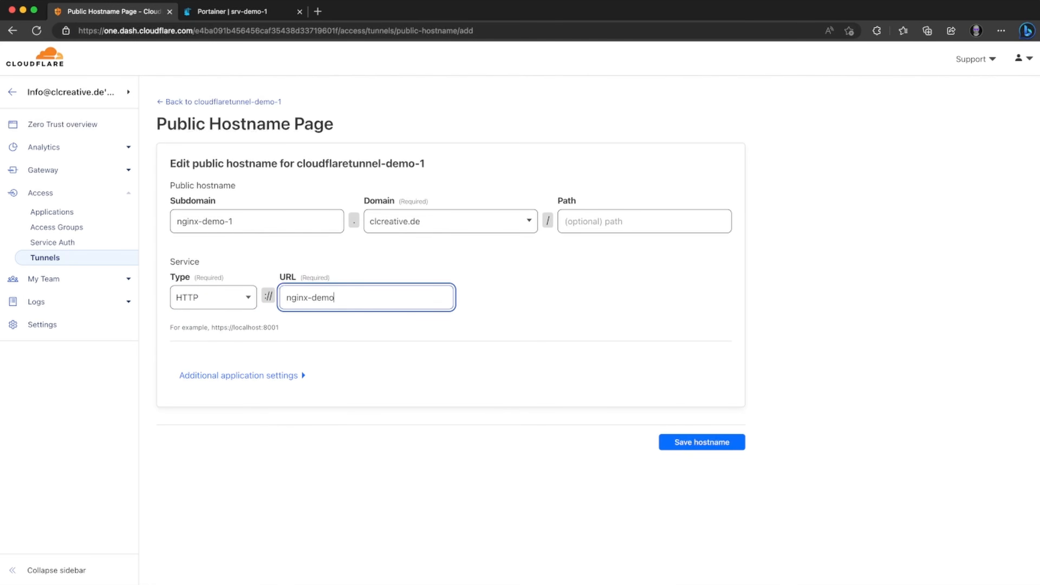
{"action": "left_click", "coordinate": [312, 321]}
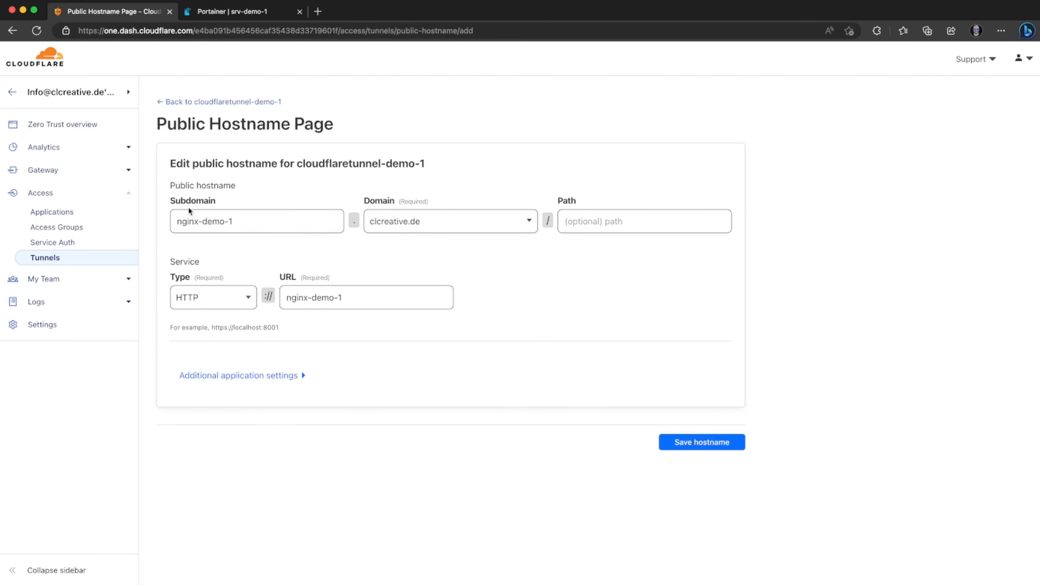
{"action": "left_click", "coordinate": [716, 443]}
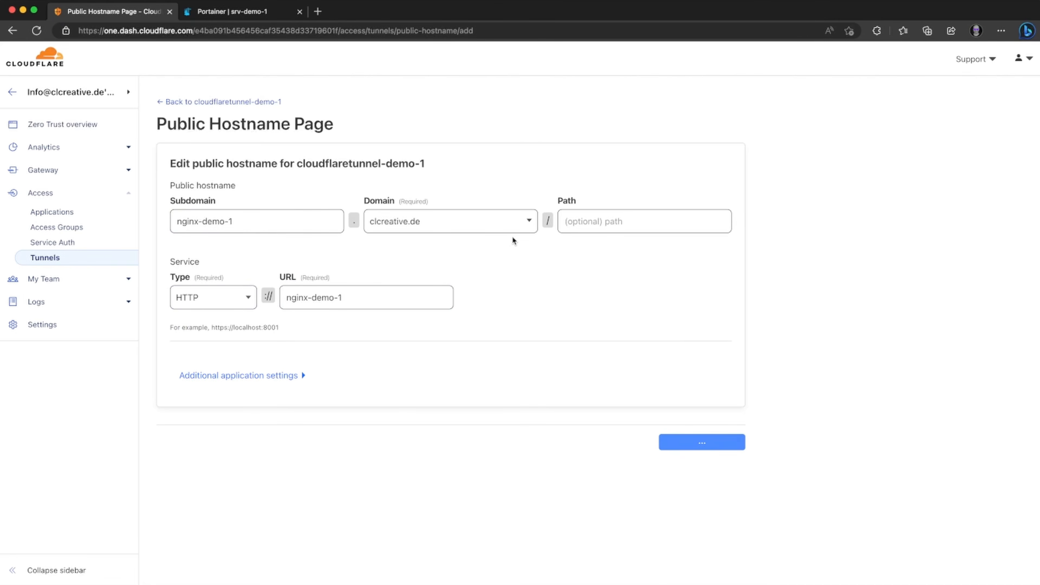
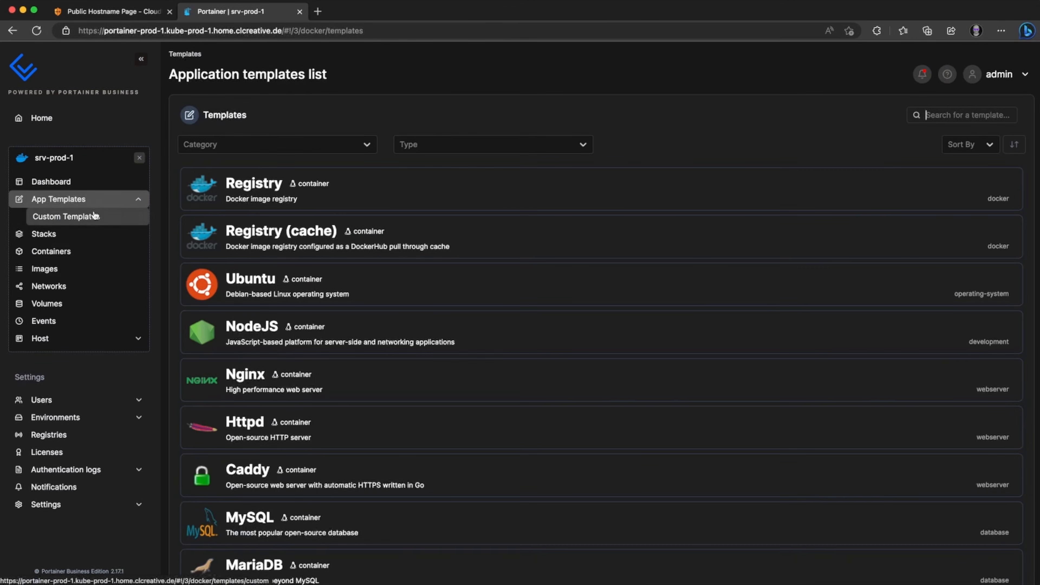
Configure an Nginx template container named nginx-demo-2 on the frontend network and remove its port mappings for container ports 80 and 443.
{"action": "type", "text": "nginx"}
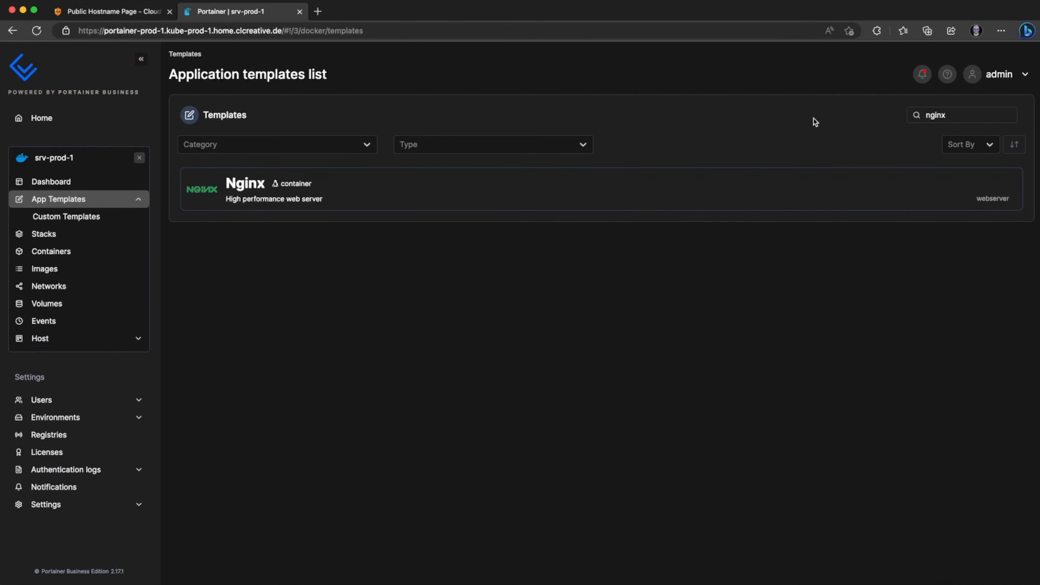
{"action": "left_click", "coordinate": [284, 185]}
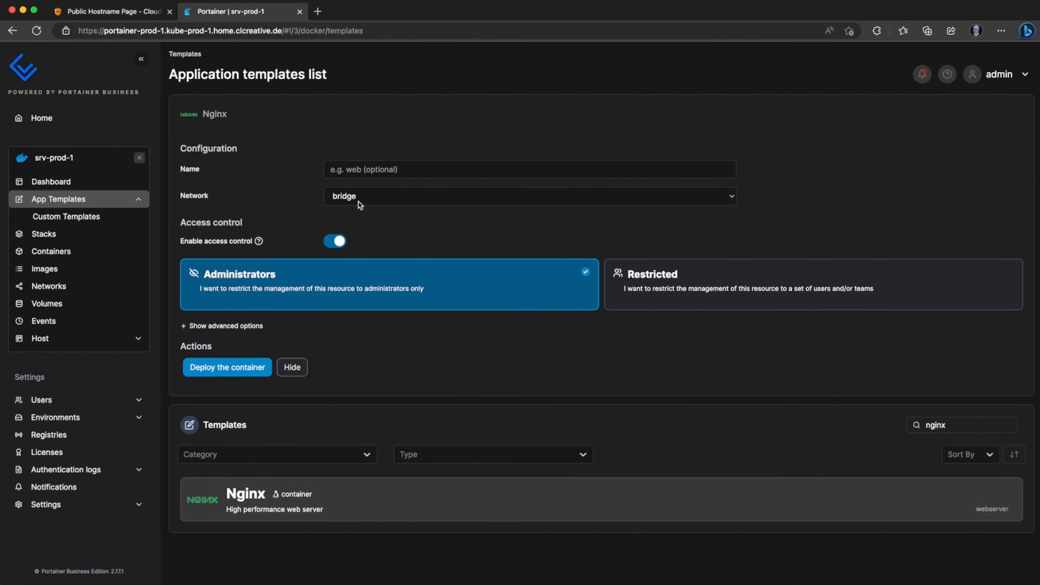
{"action": "left_click", "coordinate": [355, 168]}
{"action": "type", "text": "nginx-demo"}
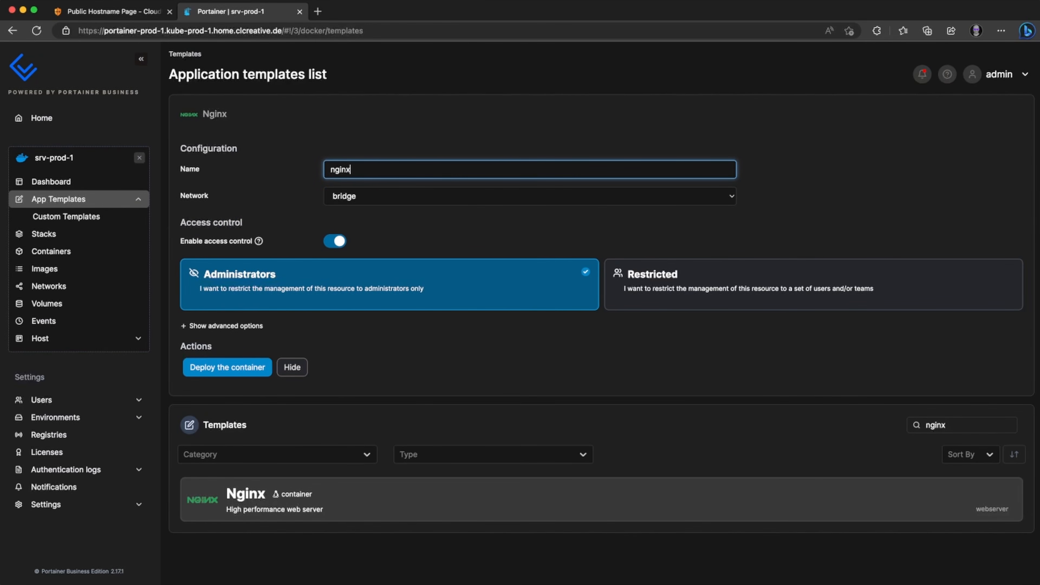
{"action": "left_click", "coordinate": [428, 190]}
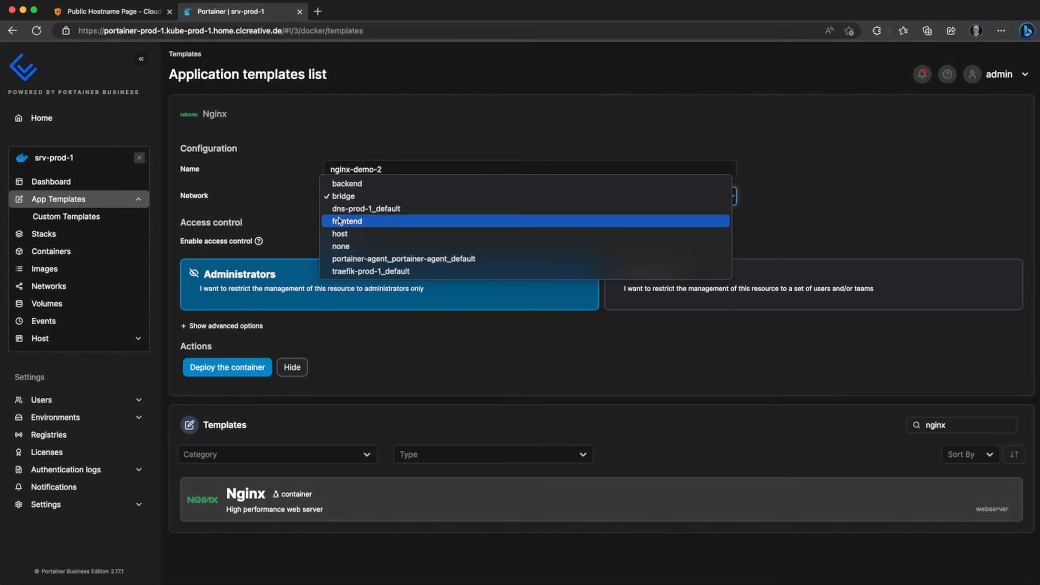
{"action": "left_click", "coordinate": [360, 222]}
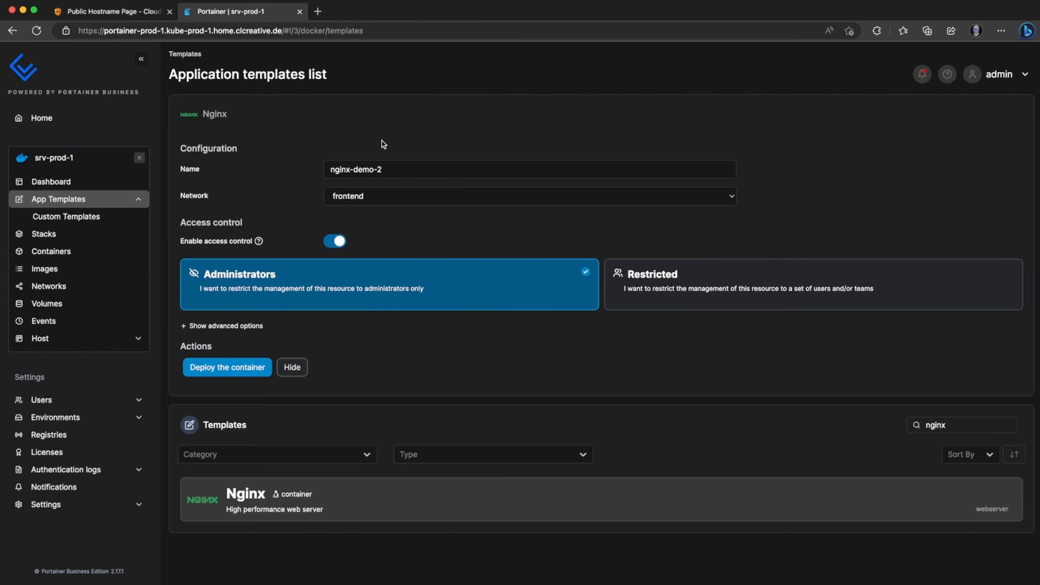
{"action": "left_click", "coordinate": [238, 327]}
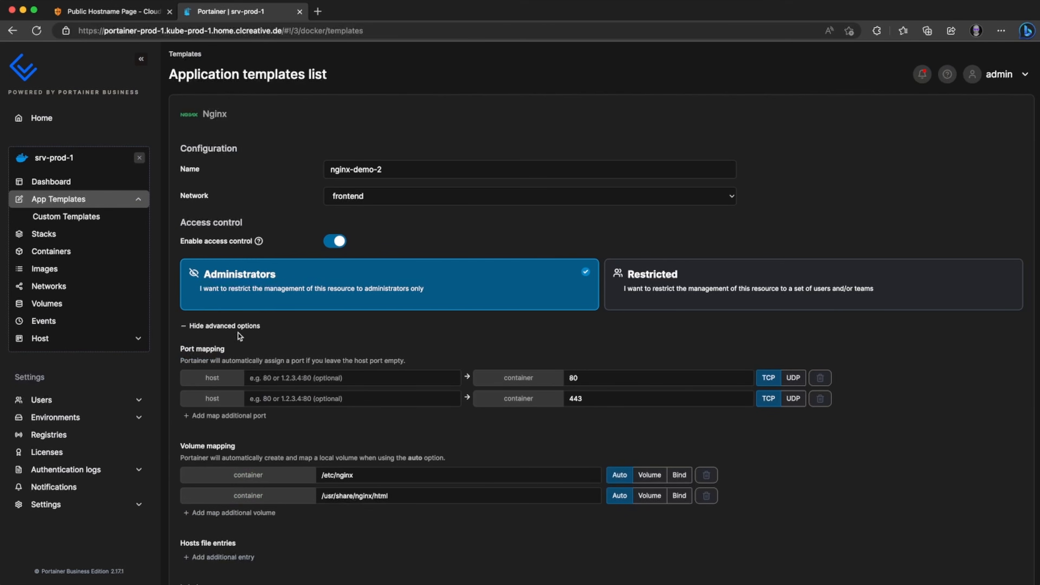
{"action": "left_click", "coordinate": [821, 380]}
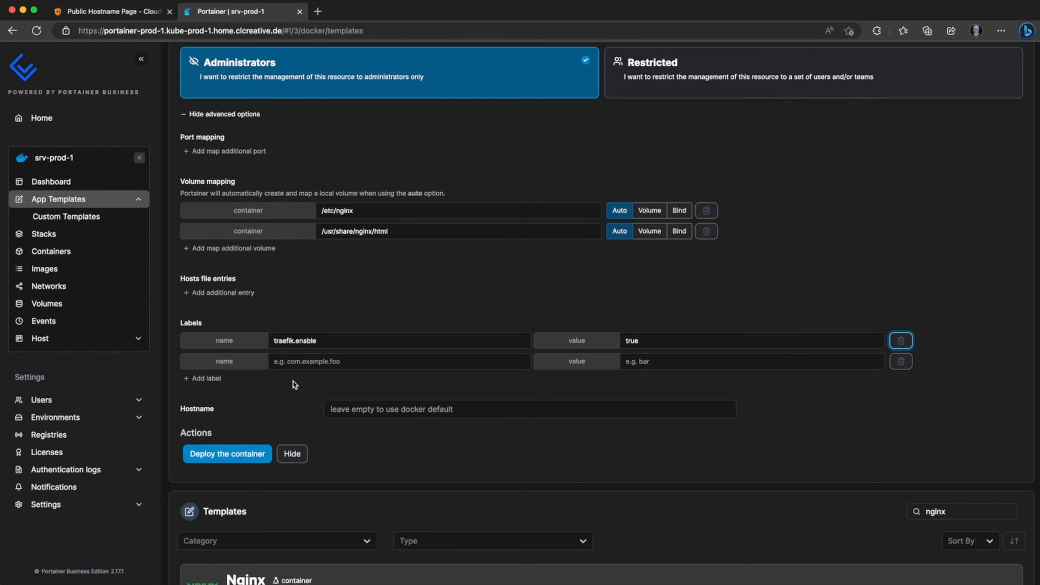
Add Traefik labels for router nginx-demo-2 with websecure, TLS, certresolver cloudflare and host rule nginx-demo-2.srv-prod-1.home.clcreative.de, and deploy the container.
{"action": "left_click", "coordinate": [308, 361]}
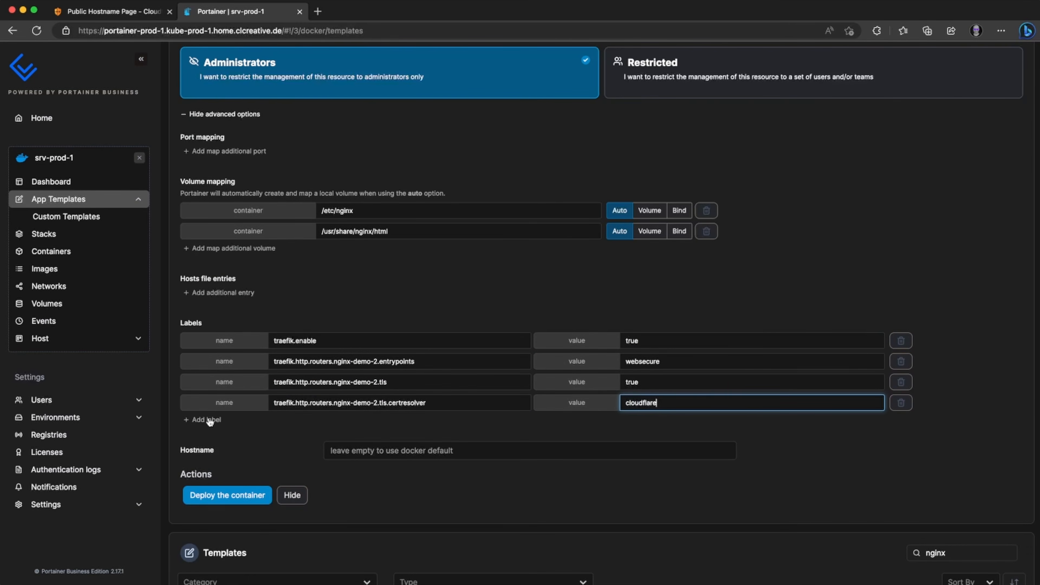
{"action": "left_click", "coordinate": [209, 421]}
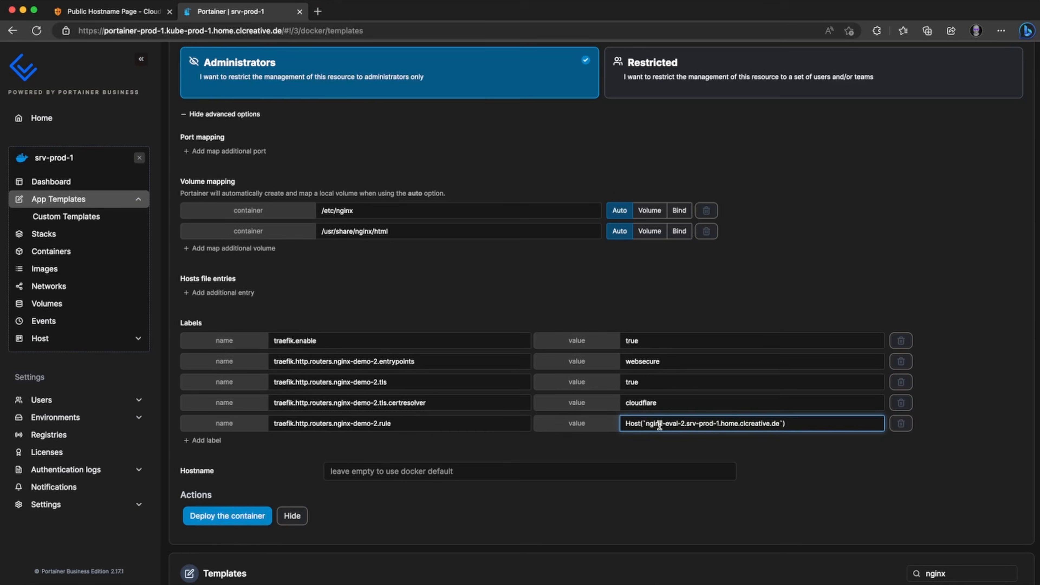
{"action": "type", "text": "demo"}
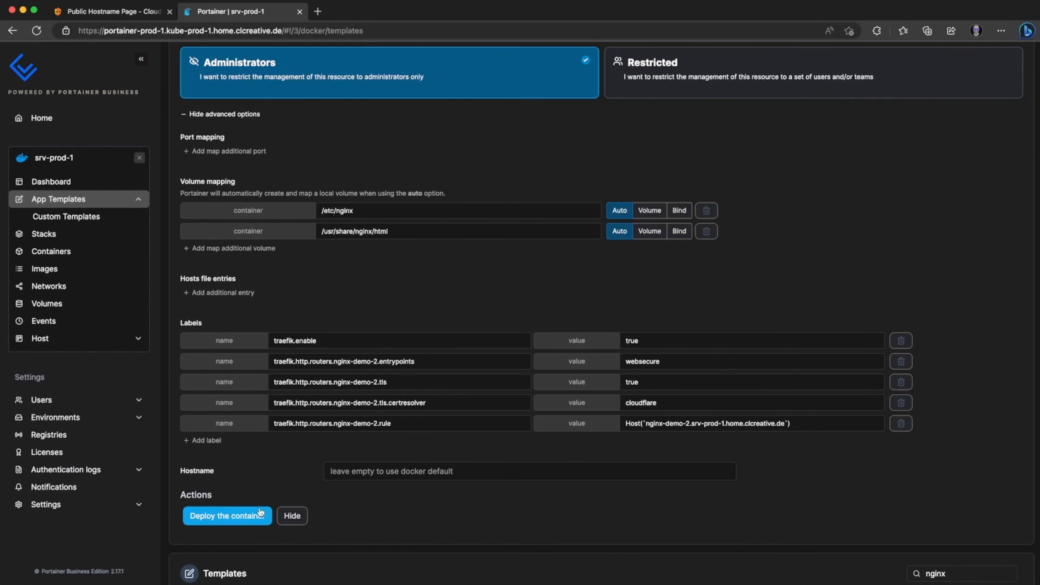
{"action": "left_click", "coordinate": [260, 513]}
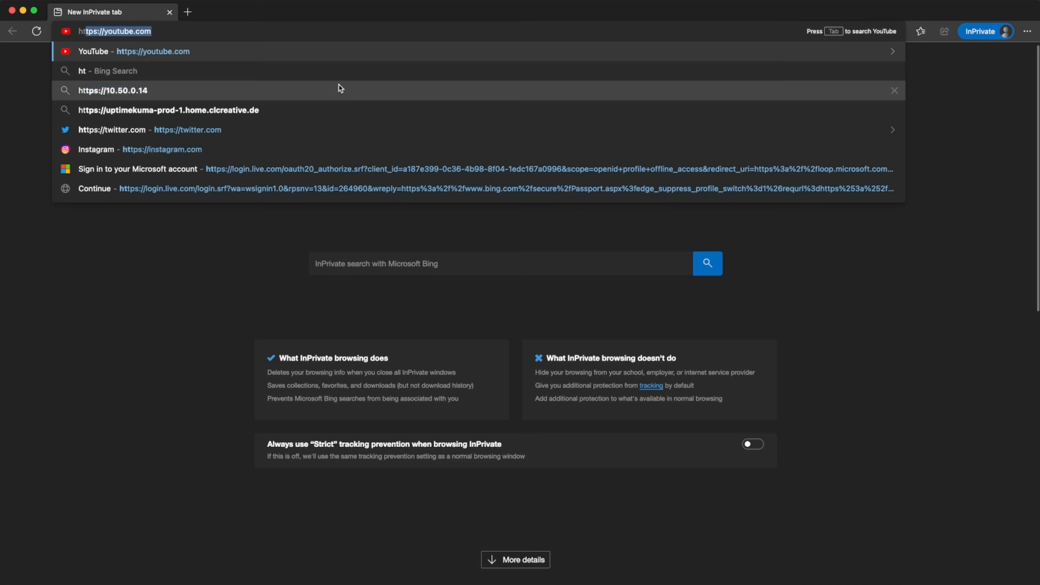
{"action": "type", "text": "tps://"}
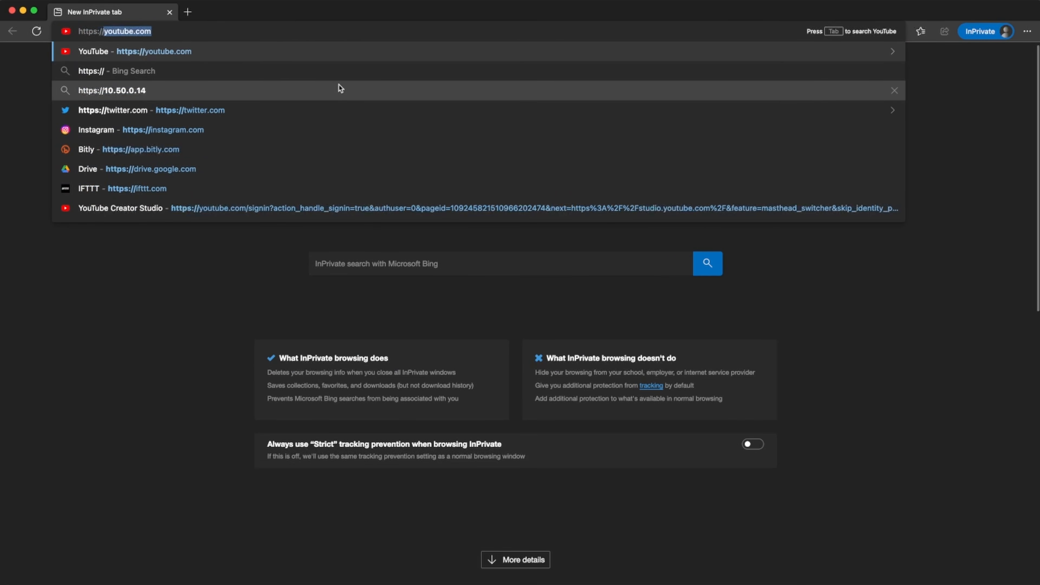
{"action": "type", "text": "nginx-demo-2"}
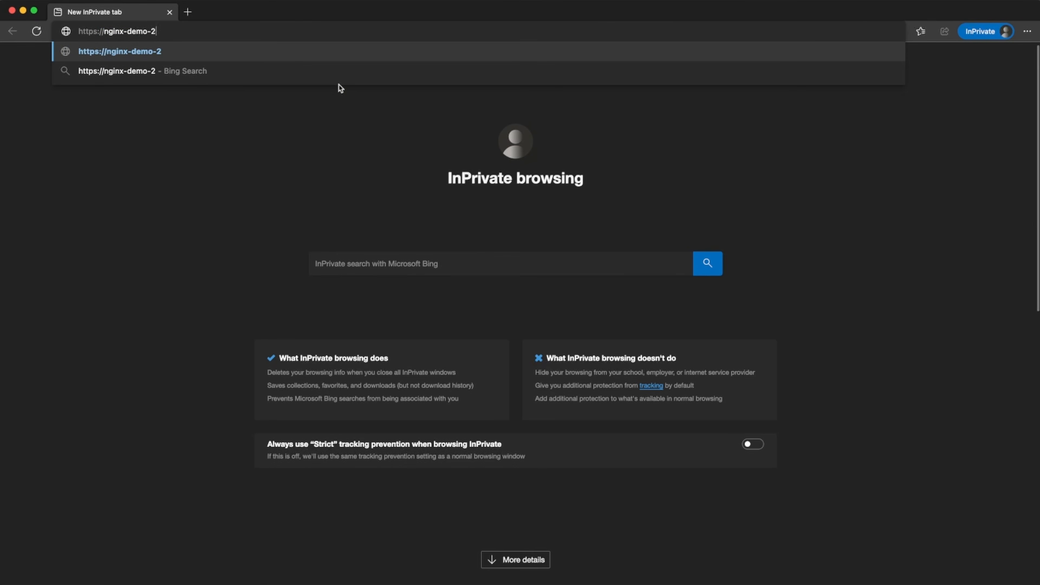
{"action": "type", "text": ".srv-pro"}
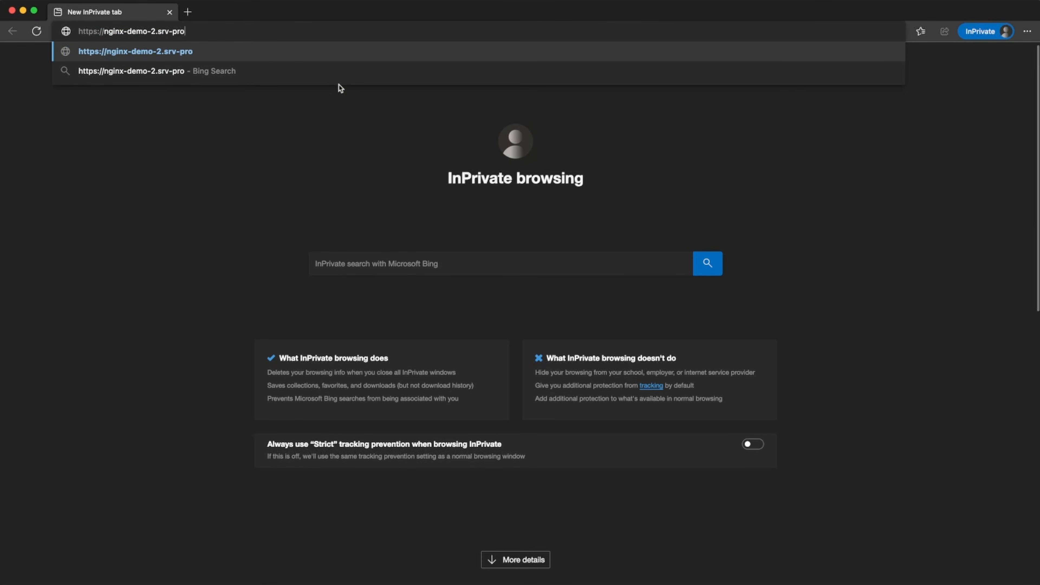
{"action": "type", "text": "d-1.home.clcreative.de"}
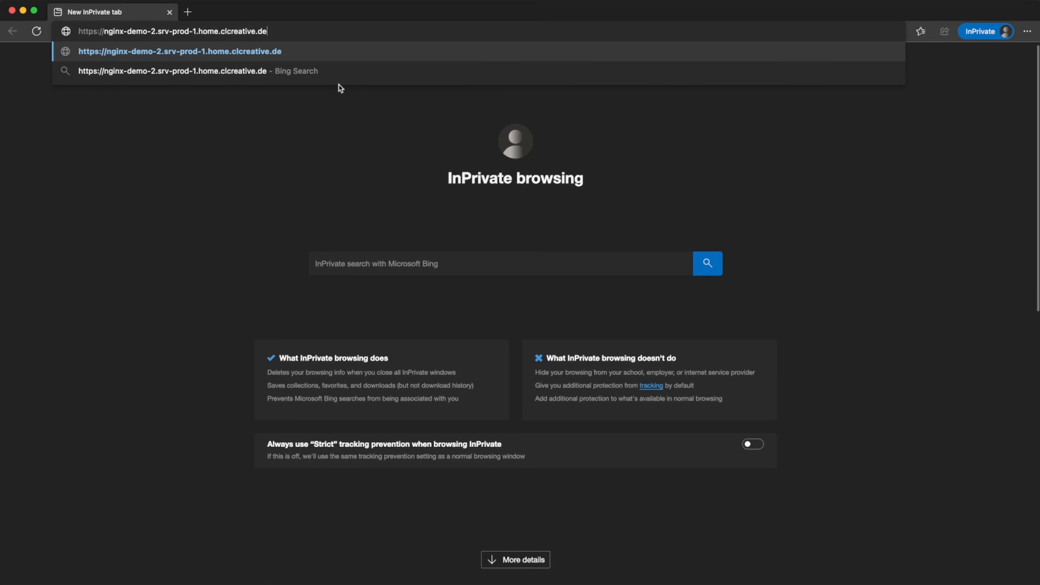
{"action": "key", "text": "Return"}
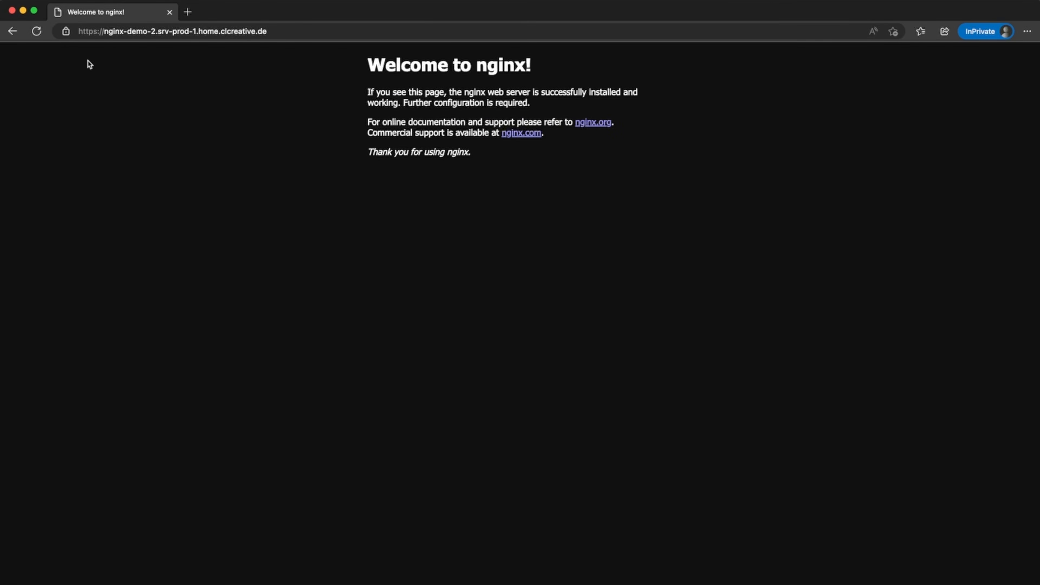
Examine the site's TLS certificate, including its issuer and certificate hierarchy, and close the certificate viewer.
{"action": "left_click", "coordinate": [64, 36]}
{"action": "left_click", "coordinate": [101, 72]}
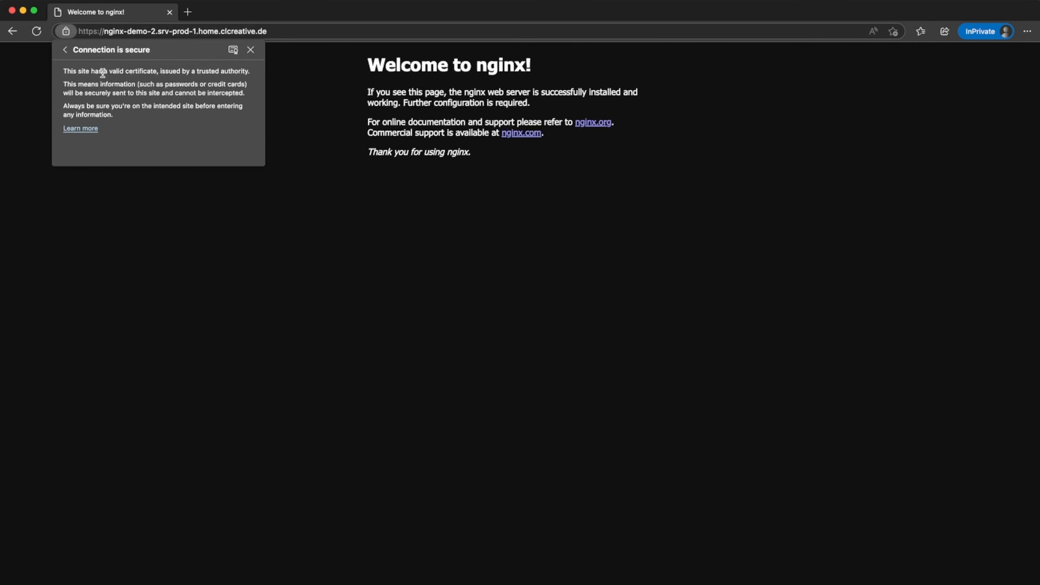
{"action": "left_click", "coordinate": [233, 50]}
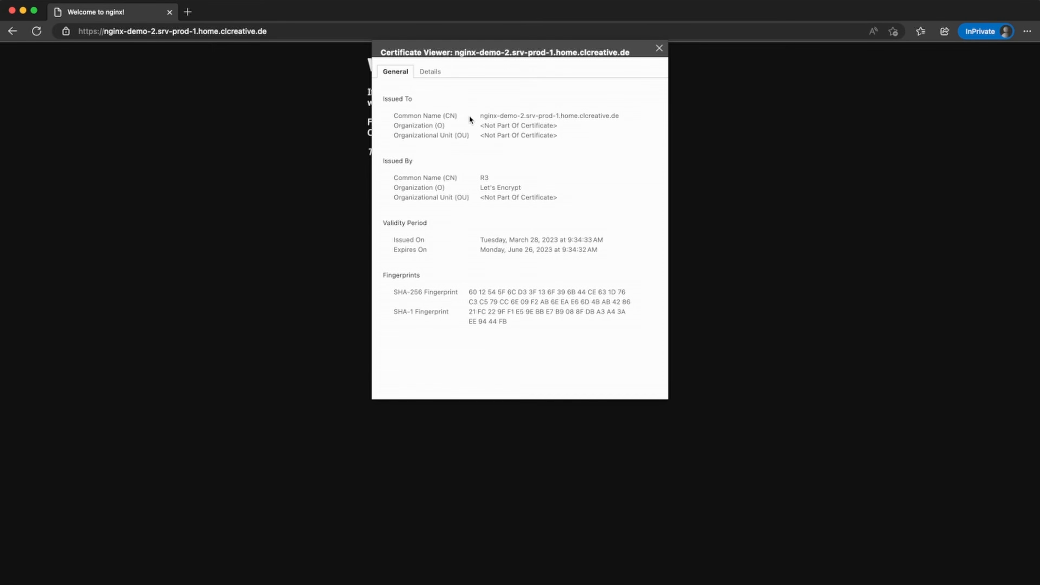
{"action": "left_click", "coordinate": [438, 73]}
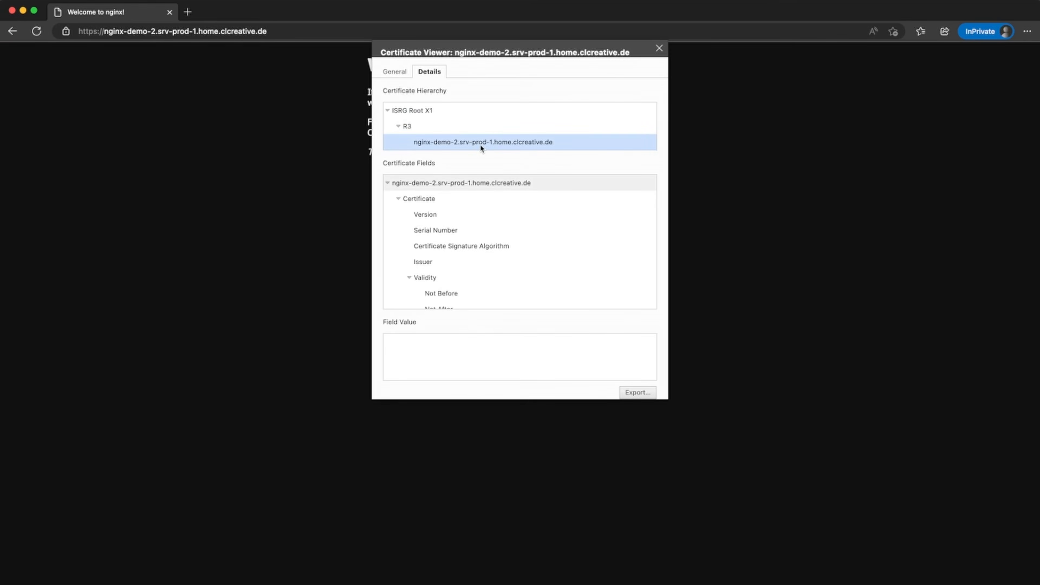
{"action": "left_click", "coordinate": [427, 111]}
{"action": "left_click", "coordinate": [657, 49]}
{"action": "left_click_drag", "start_coordinate": [85, 31], "coordinate": [276, 30]}
{"action": "left_click", "coordinate": [375, 176]}
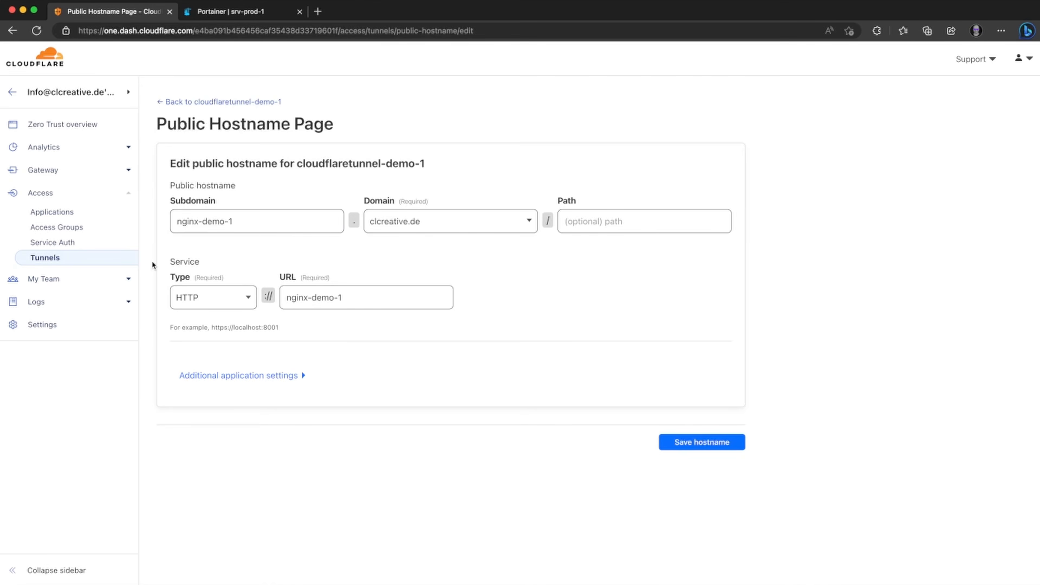
Start another public hostname for cloudflaretunnel-demo-1 in Cloudflare with subdomain nginx-demo-2 and domain clcreative.de.
{"action": "left_click", "coordinate": [197, 102]}
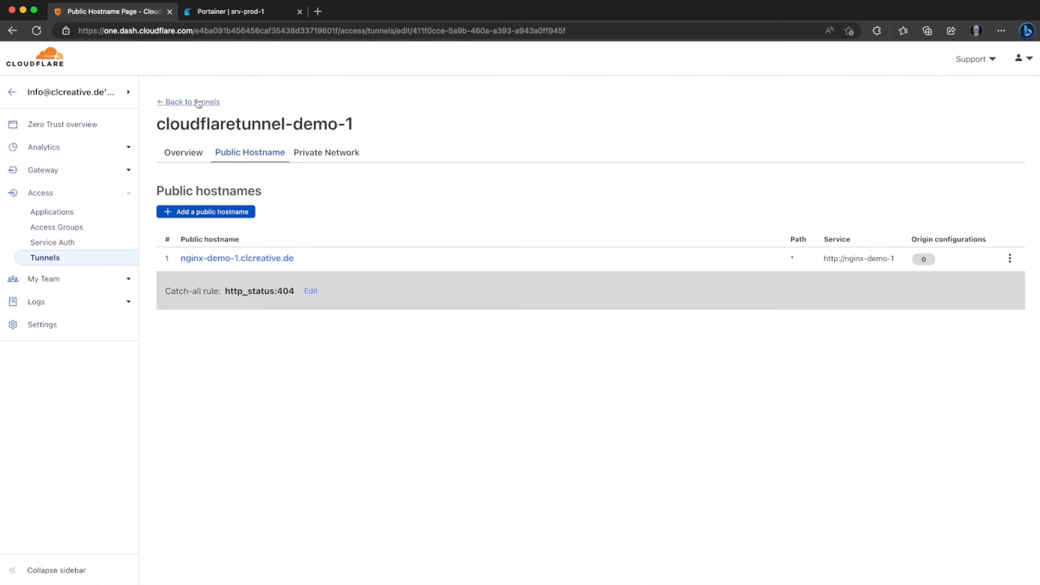
{"action": "left_click", "coordinate": [217, 212]}
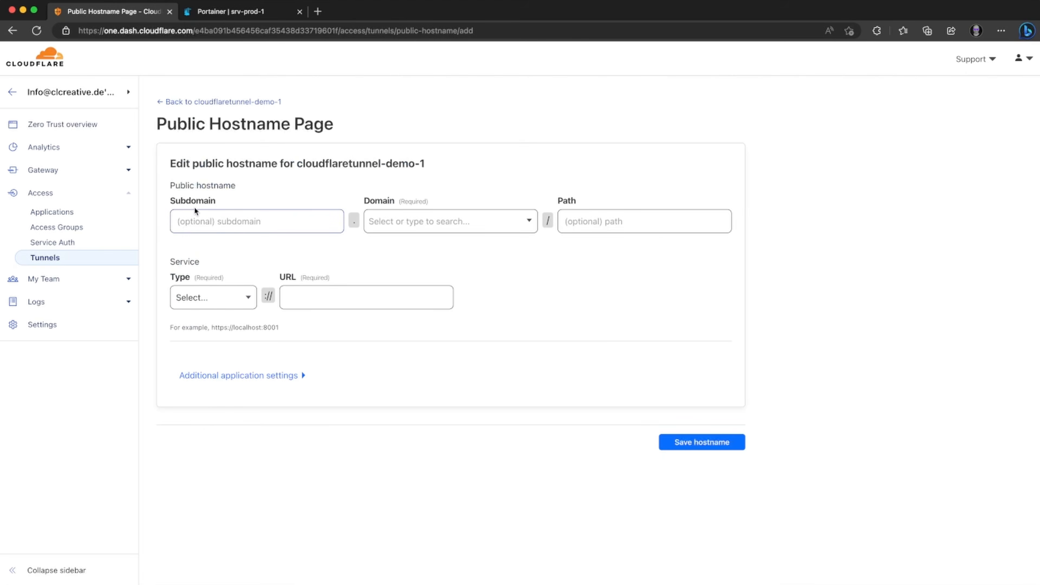
{"action": "left_click", "coordinate": [218, 222]}
{"action": "type", "text": "nginx-"}
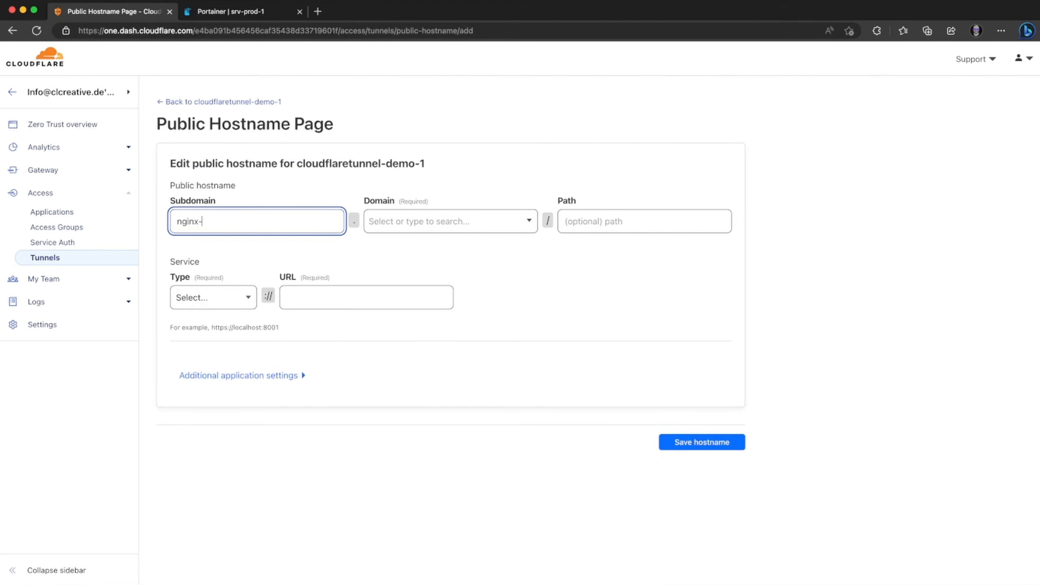
{"action": "type", "text": "demo-2"}
{"action": "left_click", "coordinate": [412, 206]}
{"action": "left_click", "coordinate": [383, 252]}
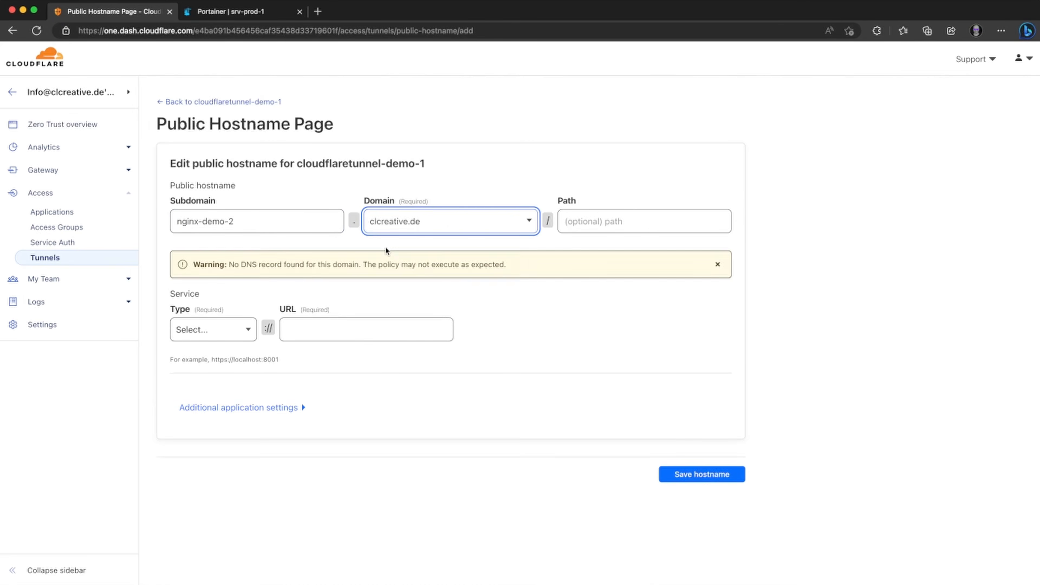
Set the hostname's service to type HTTPS with URL nginx-demo-2.srv-prod-1.home.clcreative.de.
{"action": "left_click", "coordinate": [226, 298]}
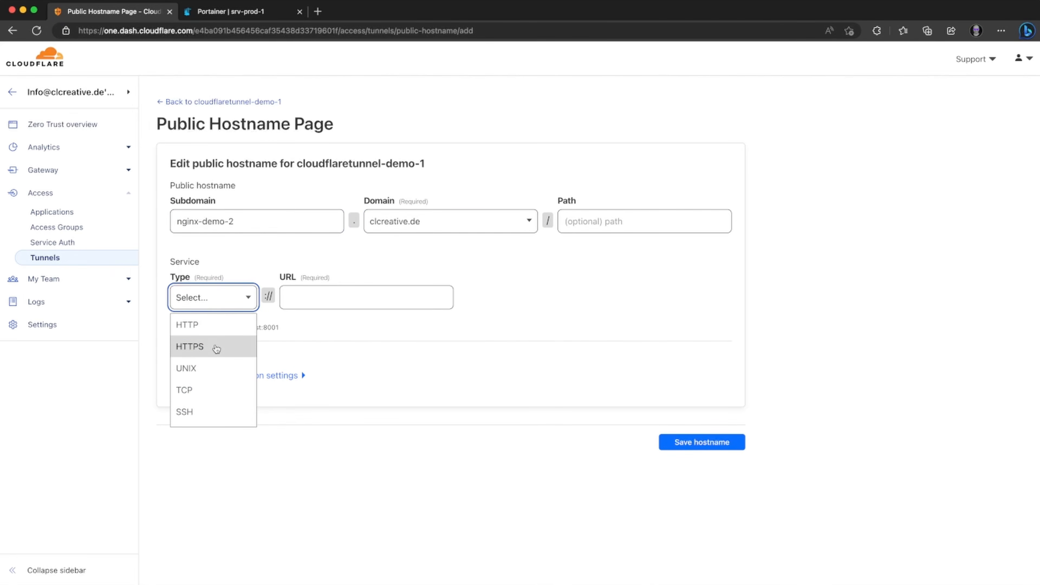
{"action": "left_click", "coordinate": [205, 348]}
{"action": "type", "text": "nginx-demo-2.srv-prod-1.home"}
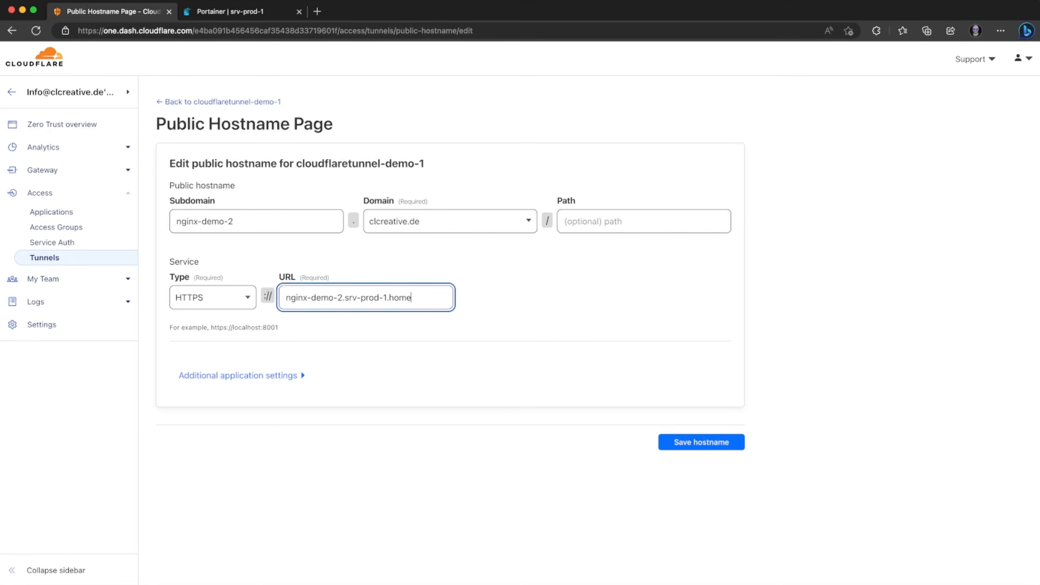
{"action": "type", "text": ".clcreative.de"}
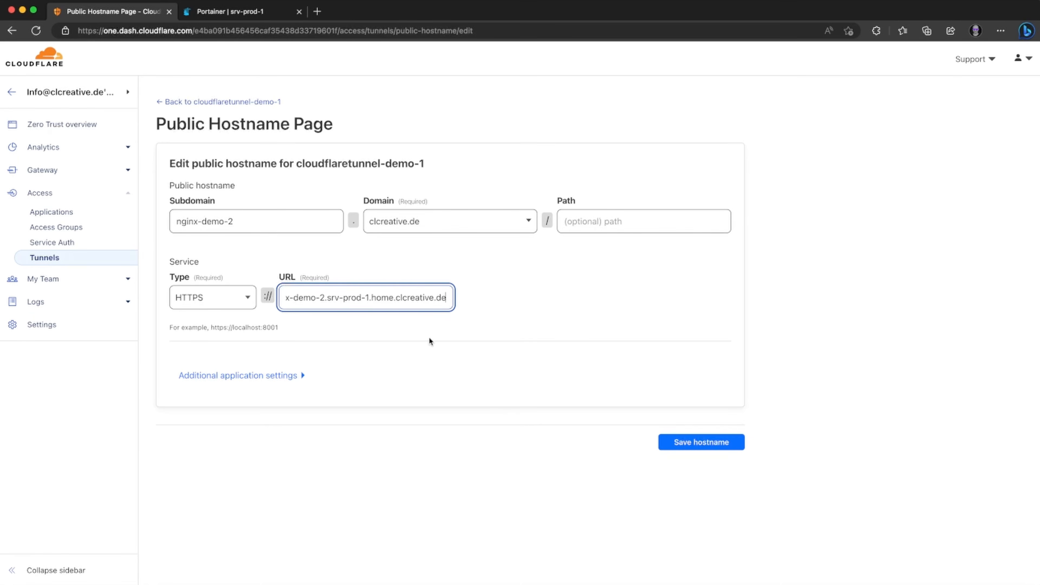
{"action": "left_click_drag", "start_coordinate": [370, 297], "coordinate": [345, 299]}
{"action": "left_click", "coordinate": [286, 298]}
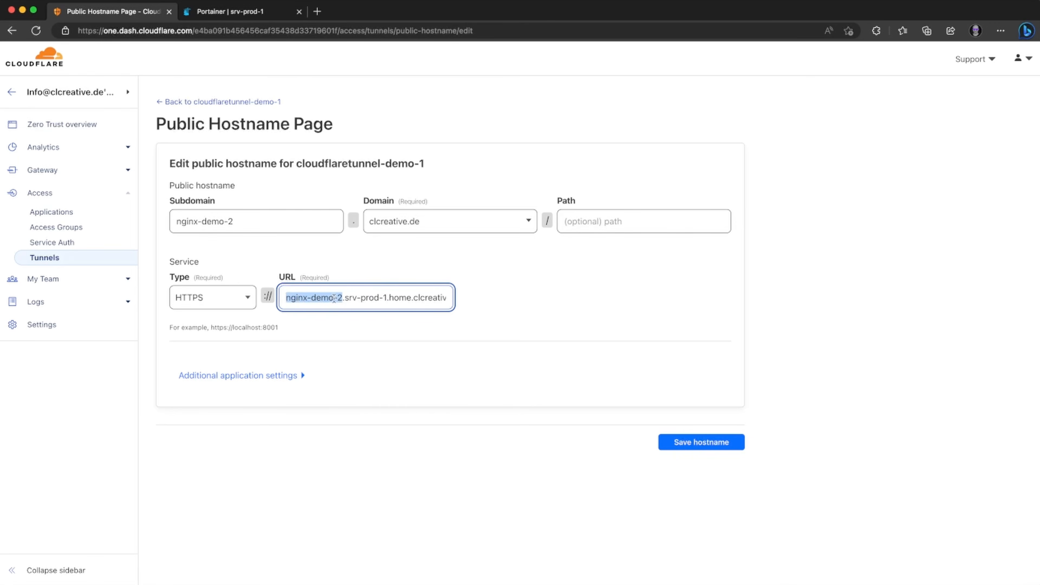
Expand the TLS options in the hostname's additional application settings.
{"action": "left_click", "coordinate": [289, 375]}
{"action": "left_click", "coordinate": [183, 413]}
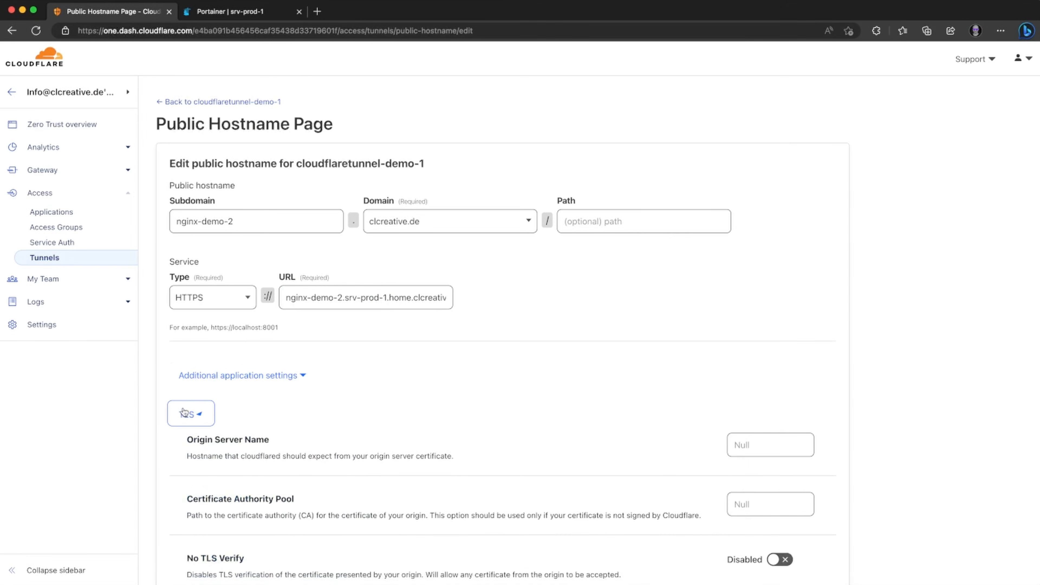
{"action": "scroll", "coordinate": [274, 321], "scroll_direction": "down", "scroll_amount": 5}
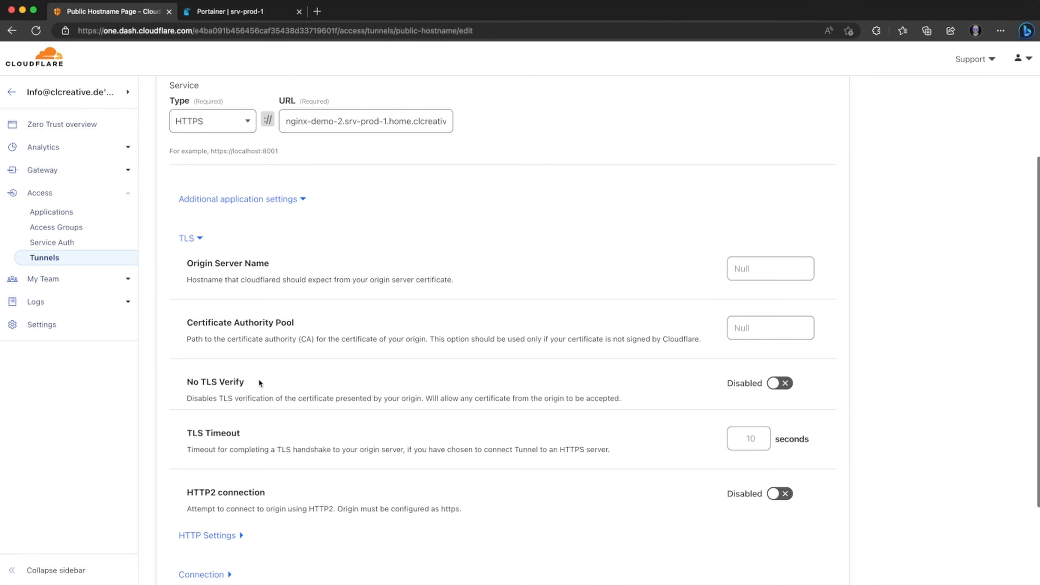
{"action": "left_click", "coordinate": [779, 386]}
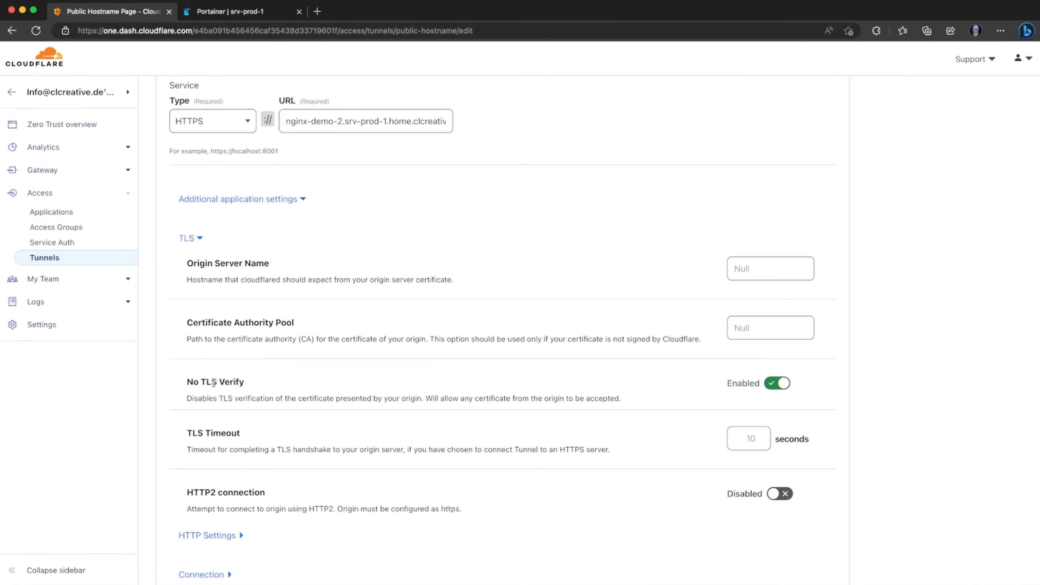
{"action": "left_click", "coordinate": [388, 399]}
{"action": "left_click", "coordinate": [788, 385]}
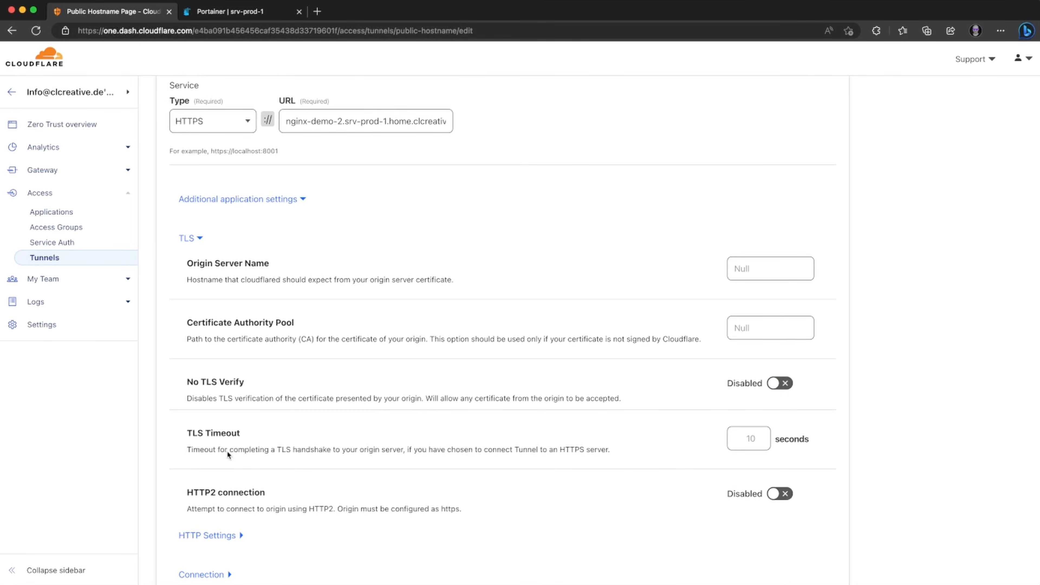
Enable the HTTP2 connection to the origin and save the nginx-demo-2 hostname.
{"action": "left_click", "coordinate": [773, 494]}
{"action": "left_click_drag", "start_coordinate": [202, 494], "coordinate": [422, 514]}
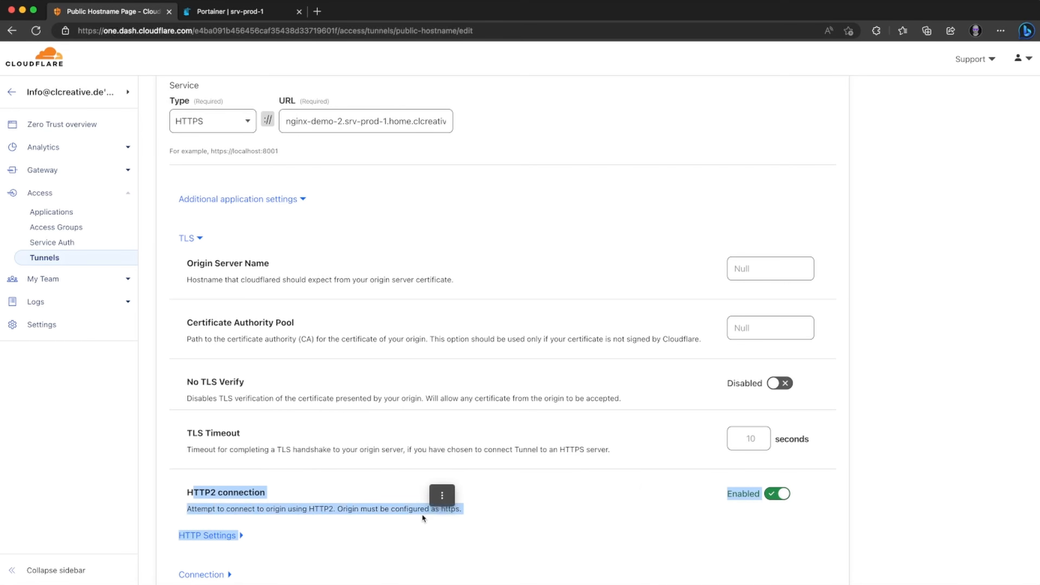
{"action": "left_click", "coordinate": [419, 528]}
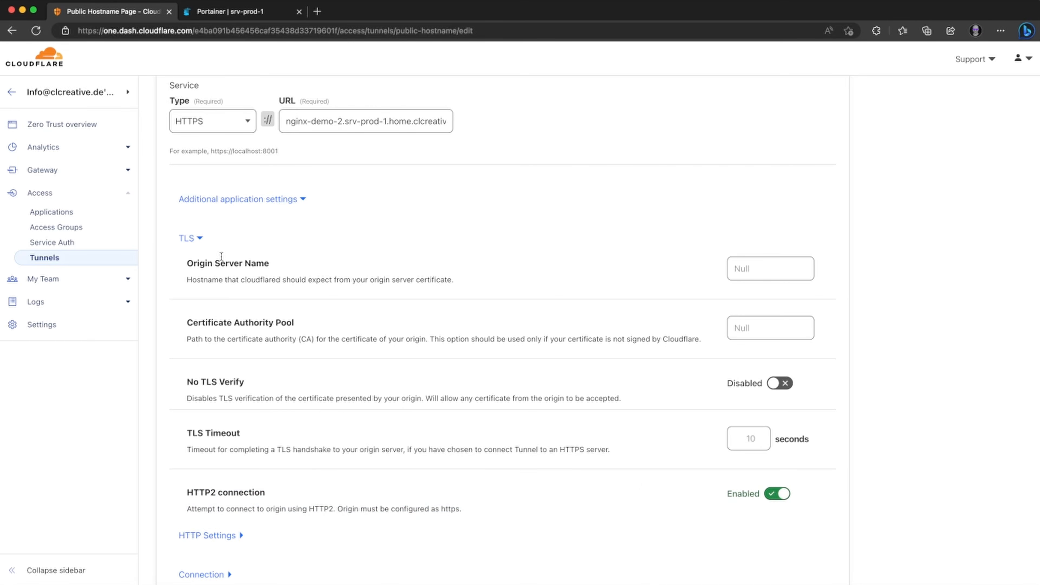
{"action": "left_click", "coordinate": [229, 200]}
{"action": "left_click", "coordinate": [694, 441]}
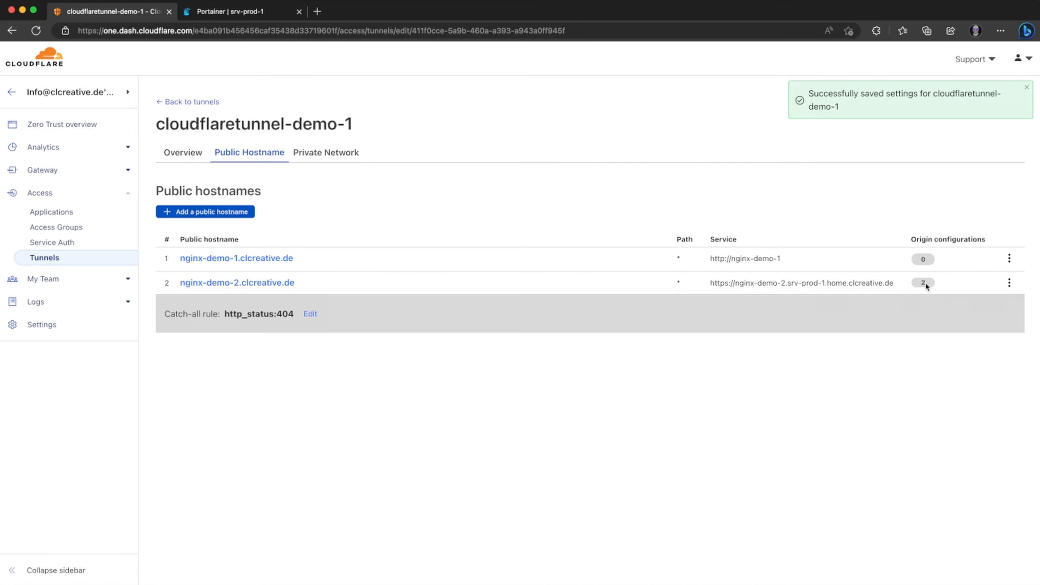
{"action": "left_click", "coordinate": [1009, 283]}
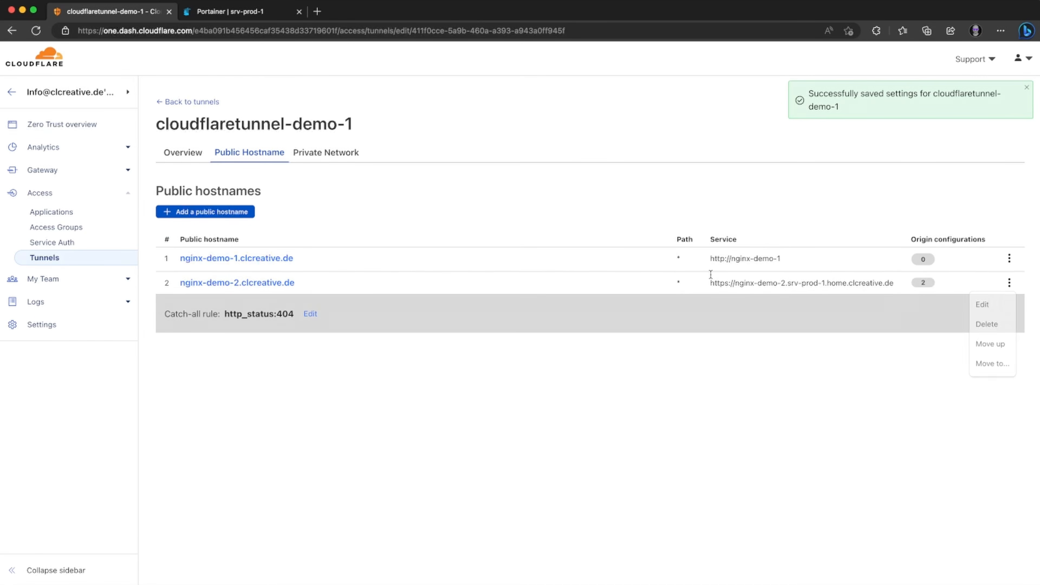
Open the public link of the nginx-demo-2.clcreative.de hostname in an InPrivate window.
{"action": "left_click", "coordinate": [239, 289]}
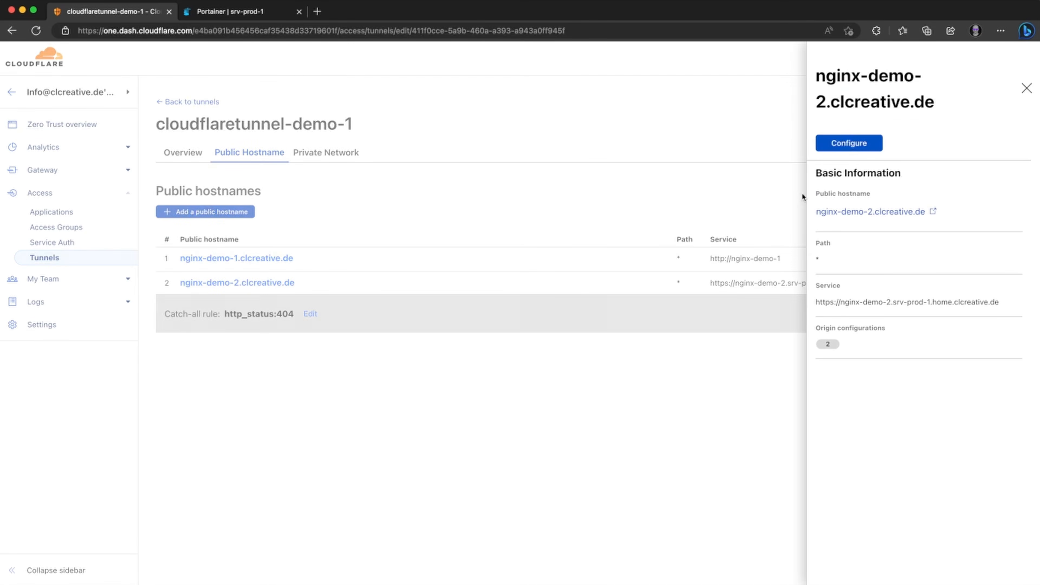
{"action": "right_click", "coordinate": [876, 213]}
{"action": "left_click", "coordinate": [919, 256]}
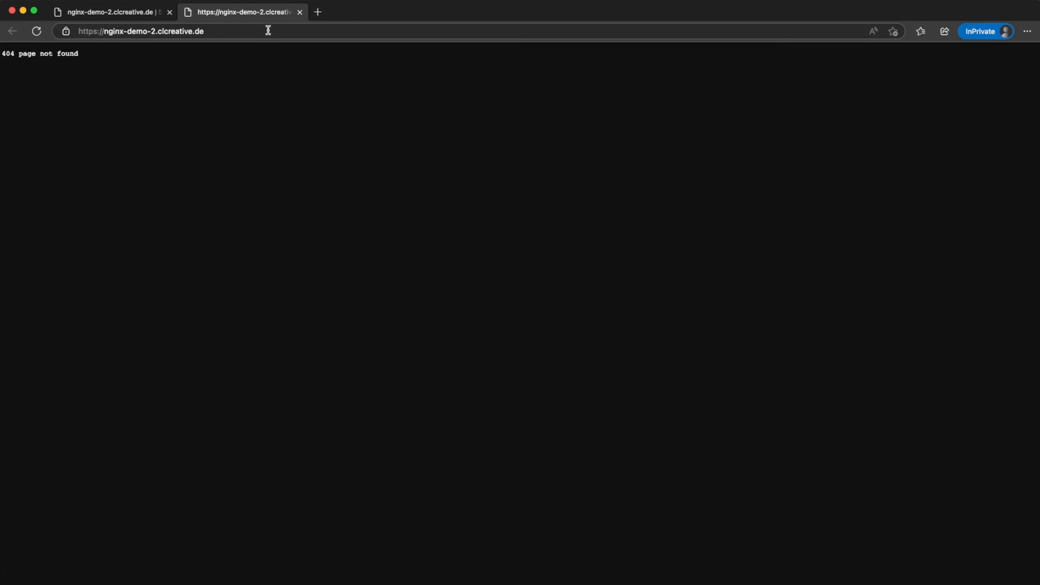
{"action": "left_click", "coordinate": [169, 12]}
{"action": "left_click", "coordinate": [197, 29]}
{"action": "key", "text": "Return"}
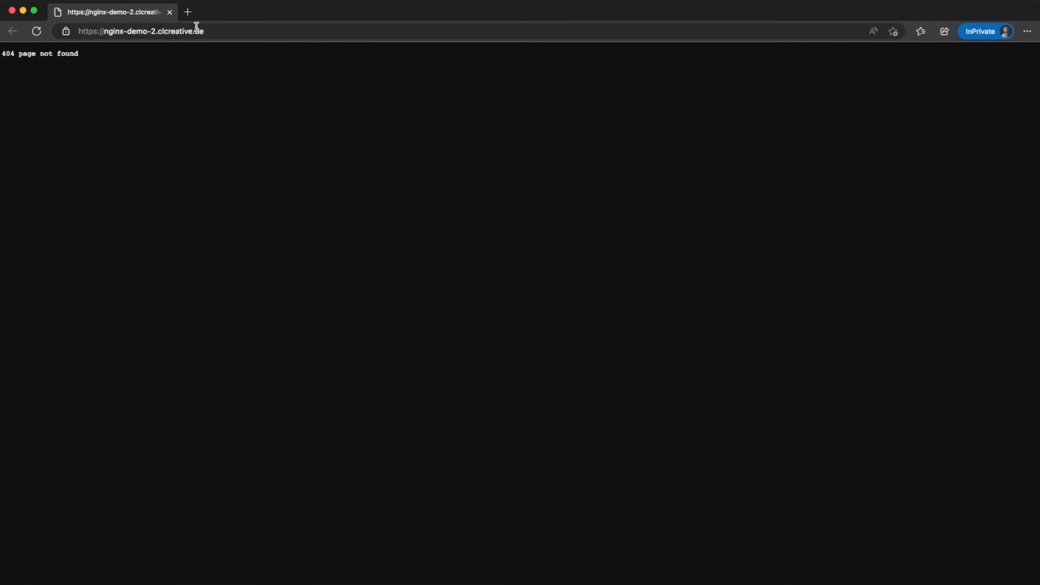
{"action": "left_click_drag", "start_coordinate": [3, 53], "coordinate": [74, 53]}
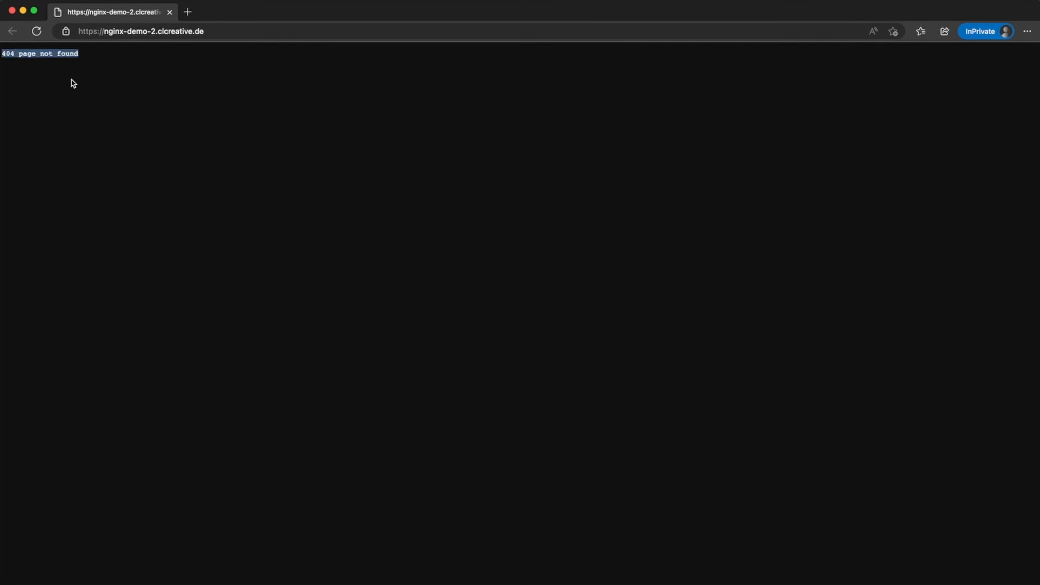
{"action": "left_click", "coordinate": [107, 78]}
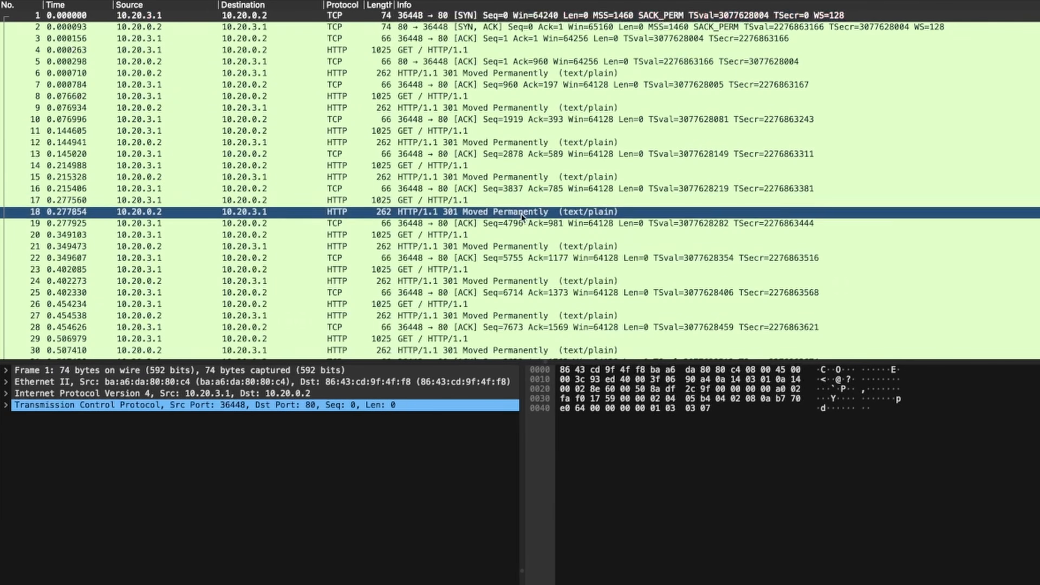
In the packet capture, examine the TCP details and the Host header of the first HTTP GET request.
{"action": "left_click", "coordinate": [7, 406]}
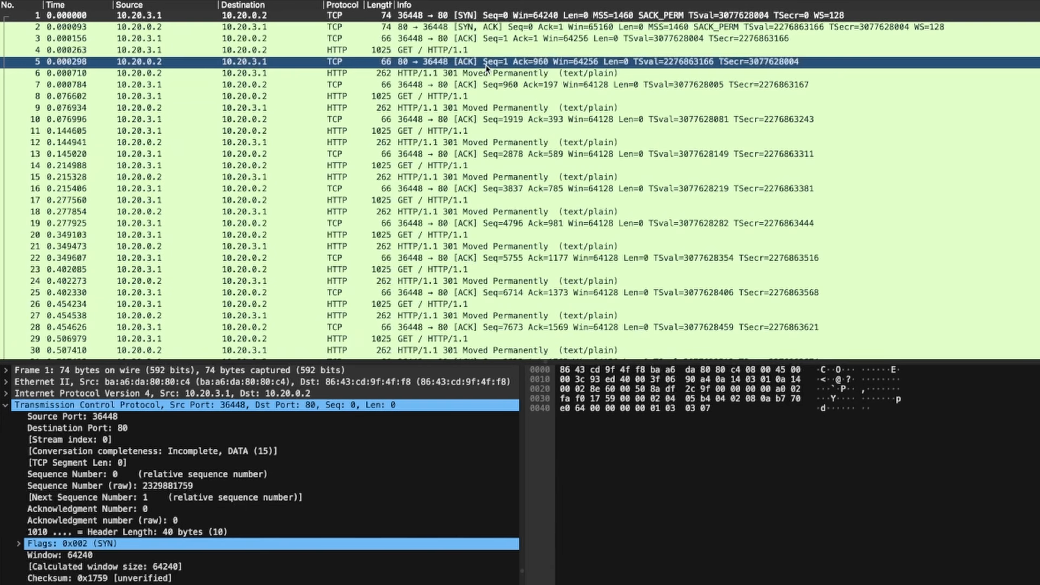
{"action": "left_click", "coordinate": [485, 50]}
{"action": "scroll", "coordinate": [192, 532], "scroll_direction": "down", "scroll_amount": 10}
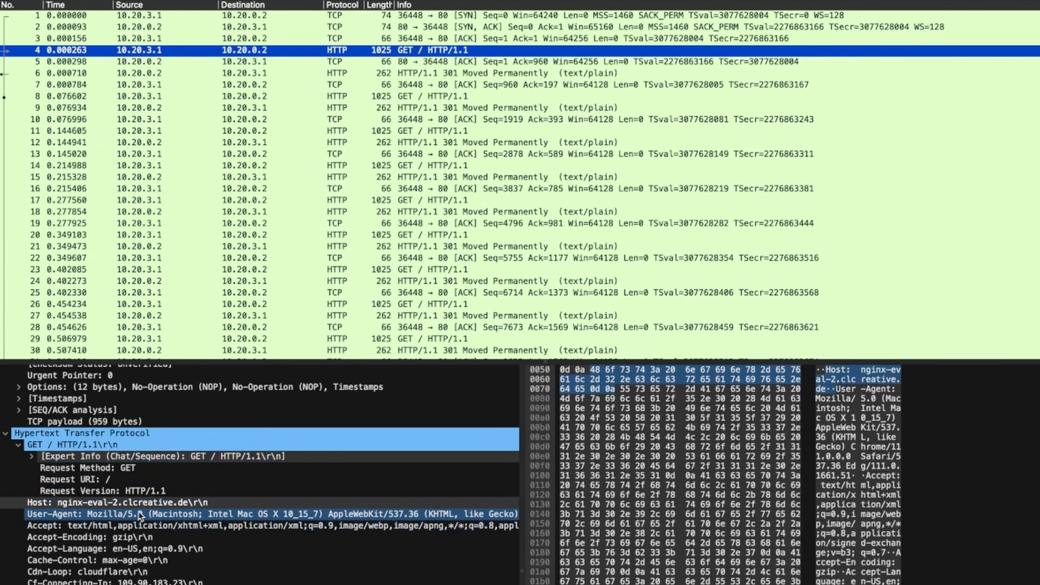
{"action": "left_click", "coordinate": [130, 505]}
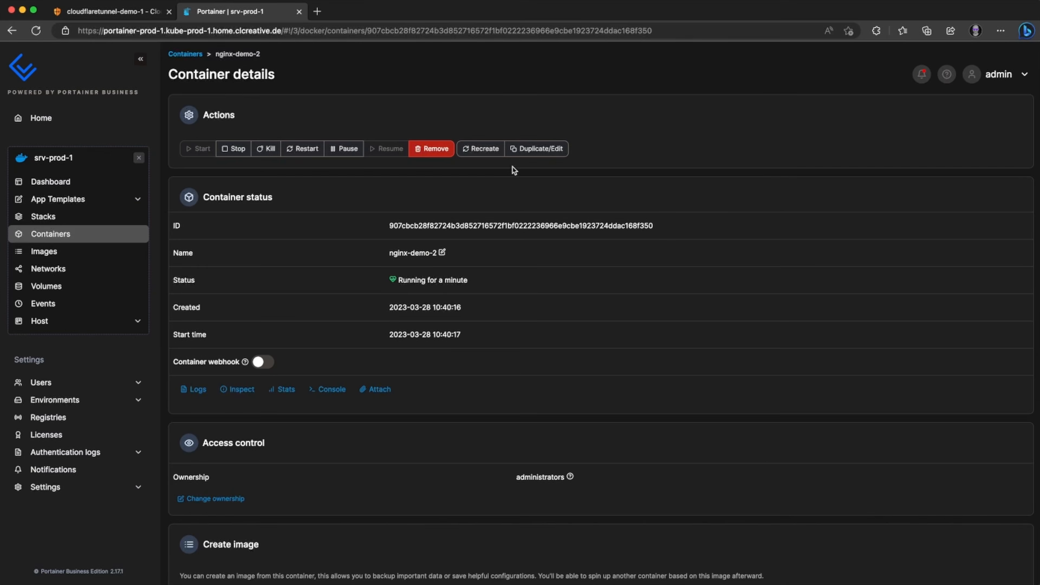
Switch to Portainer, open the nginx-demo-2 container for duplicating or editing, and show its Traefik host rule label.
{"action": "left_click", "coordinate": [519, 155]}
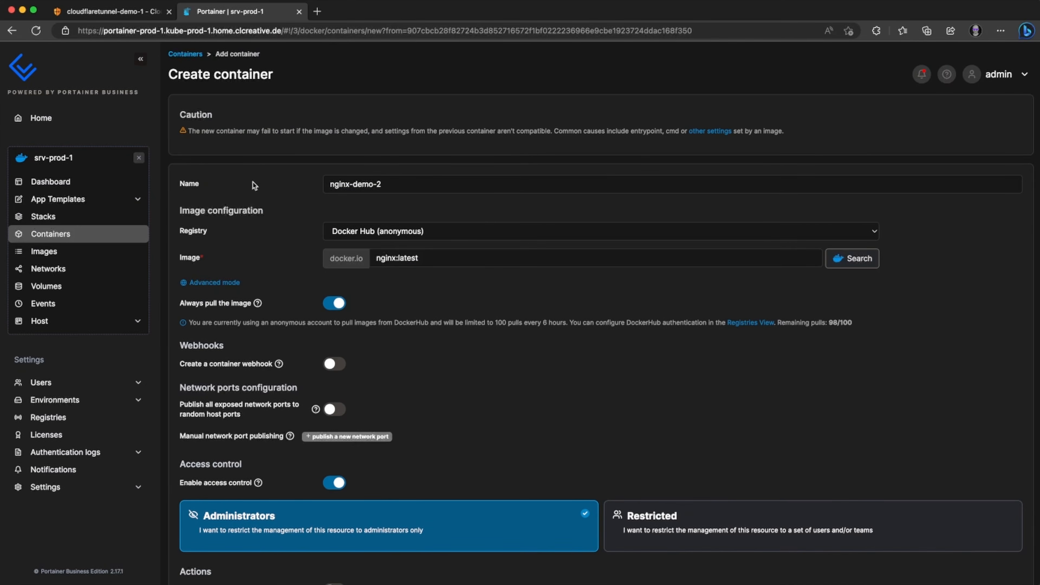
{"action": "scroll", "coordinate": [295, 262], "scroll_direction": "down", "scroll_amount": 8}
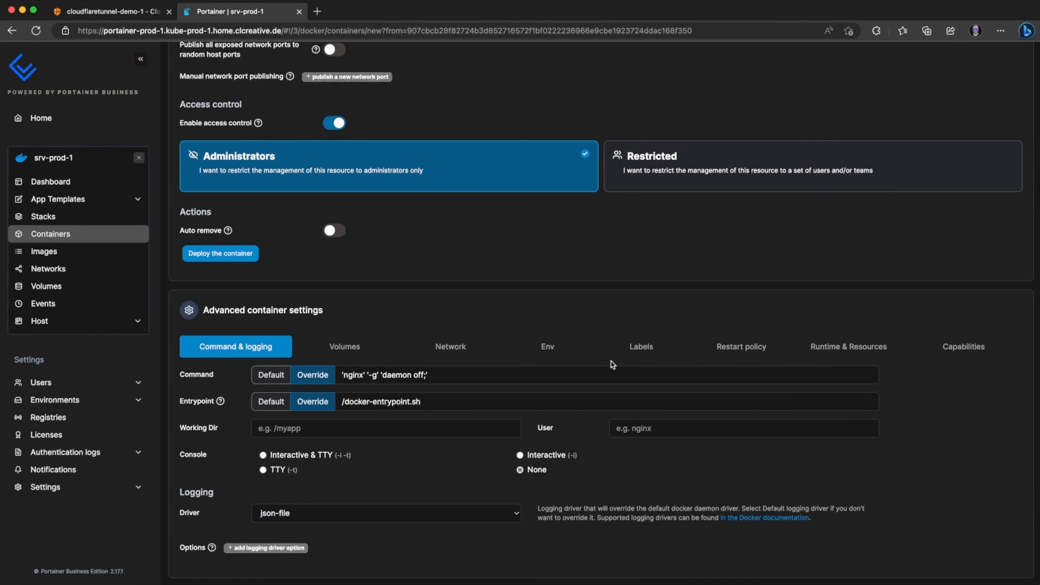
{"action": "left_click", "coordinate": [644, 361]}
{"action": "left_click_drag", "start_coordinate": [647, 516], "coordinate": [783, 516]}
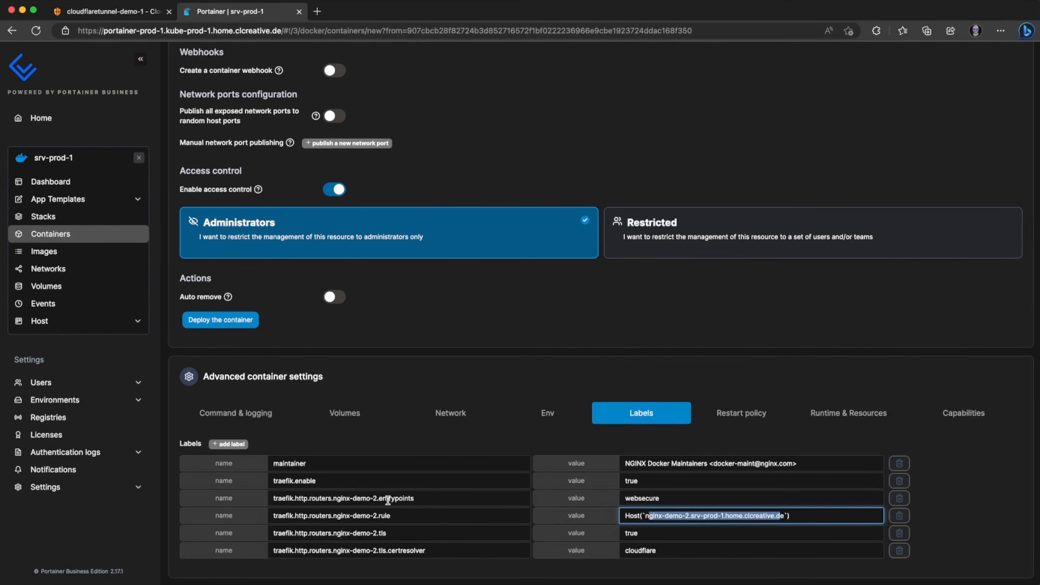
Extend the traefik.http.routers.nginx-demo-2.rule label to Host(`nginx-demo-2.srv-prod-1.home.clcreative.de`) || Host(`nginx-demo-2.clcreative.de`) and review both host conditions.
{"action": "left_click", "coordinate": [666, 515]}
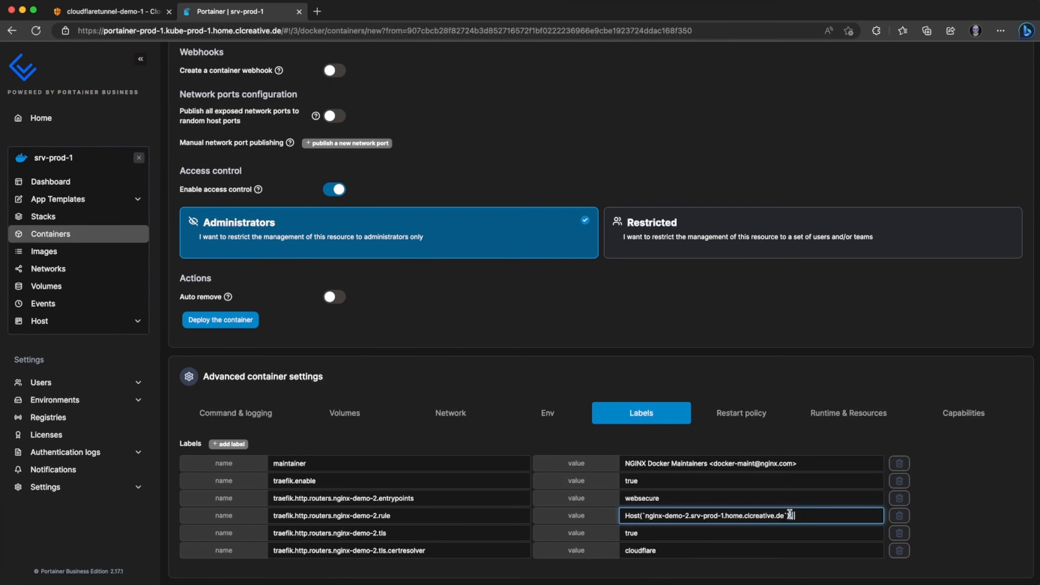
{"action": "left_click_drag", "start_coordinate": [790, 515], "coordinate": [587, 516]}
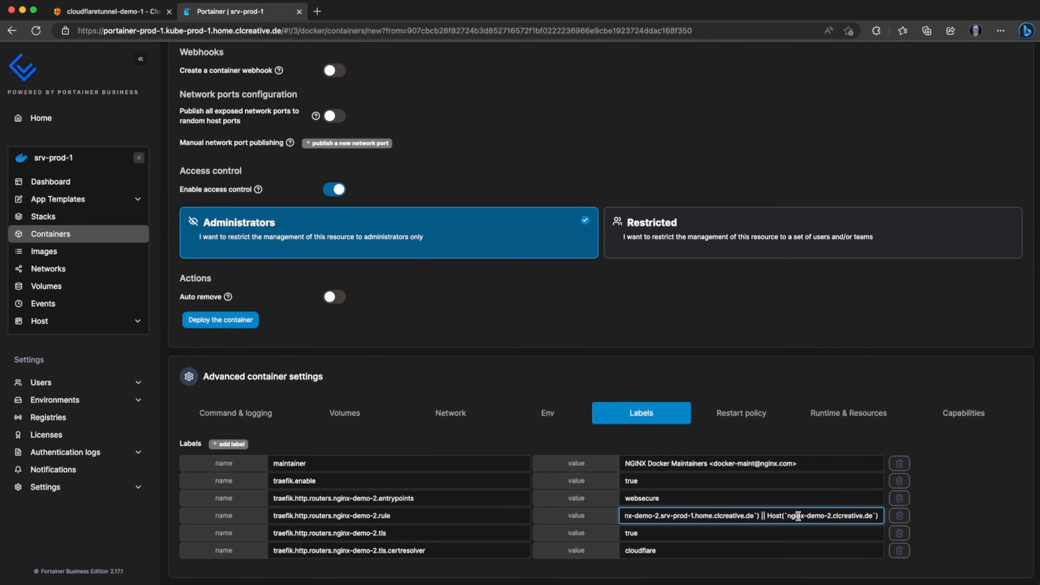
{"action": "left_click_drag", "start_coordinate": [767, 515], "coordinate": [875, 513]}
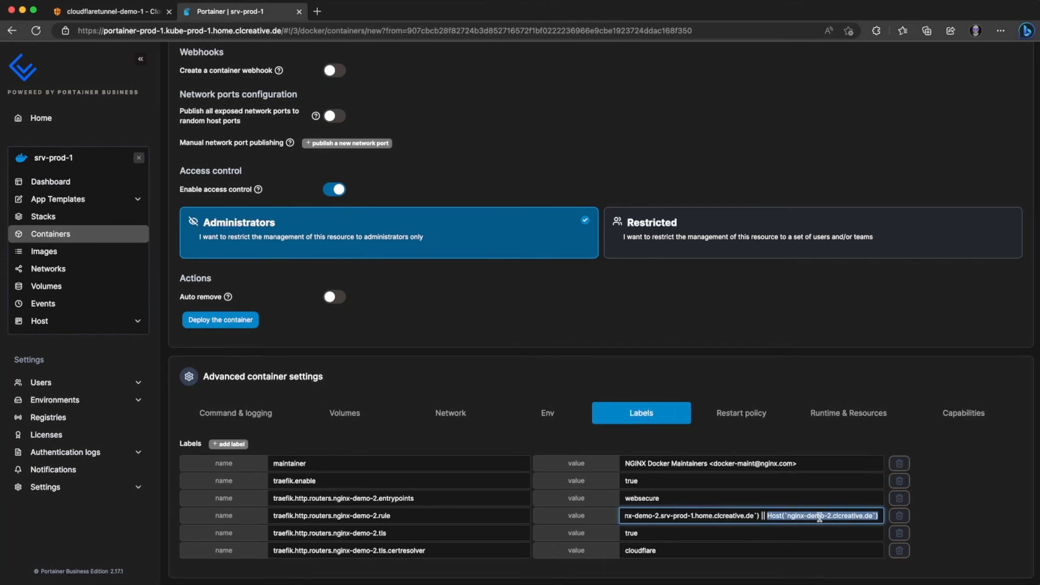
{"action": "left_click", "coordinate": [756, 516]}
{"action": "left_click_drag", "start_coordinate": [759, 516], "coordinate": [626, 516]}
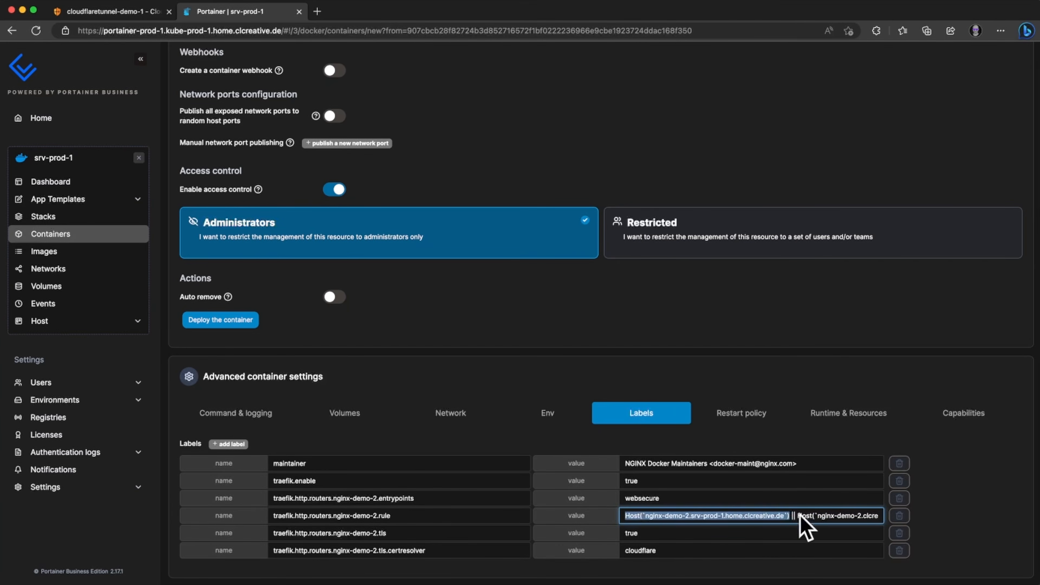
{"action": "left_click_drag", "start_coordinate": [797, 516], "coordinate": [930, 516]}
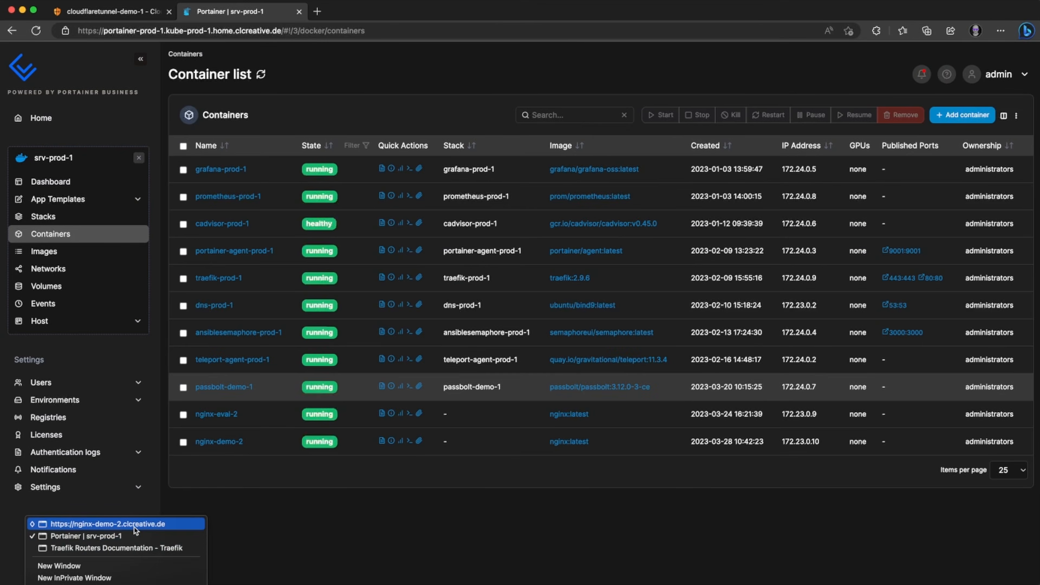
{"action": "left_click", "coordinate": [102, 528]}
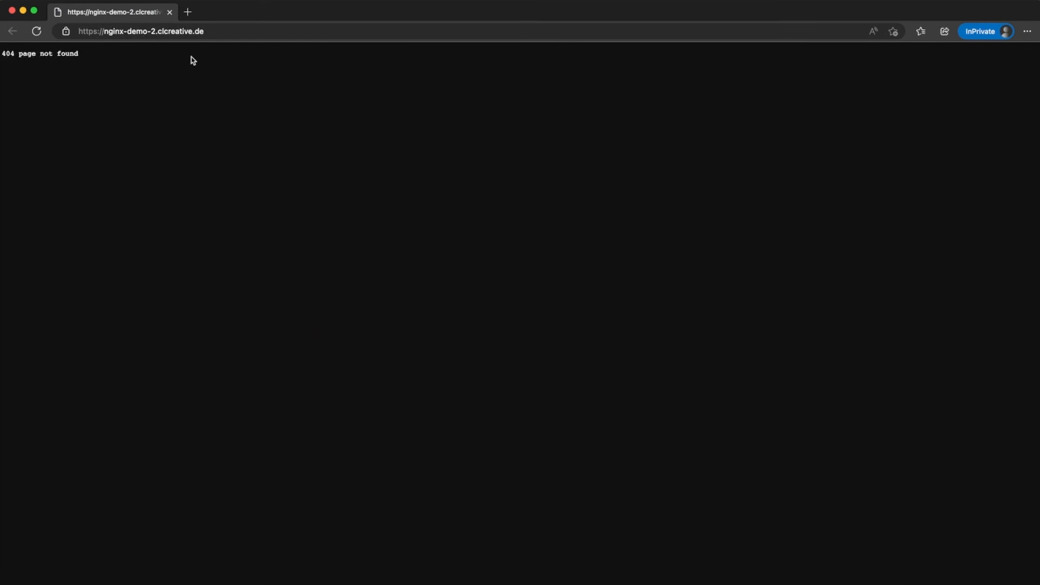
{"action": "left_click", "coordinate": [189, 32]}
{"action": "key", "text": "Return"}
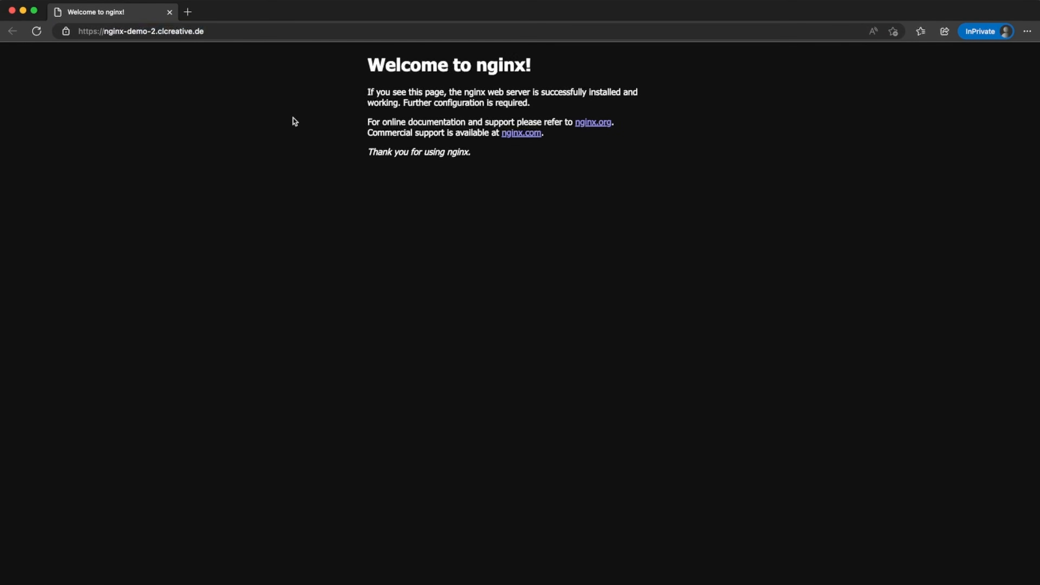
{"action": "left_click_drag", "start_coordinate": [298, 71], "coordinate": [553, 182]}
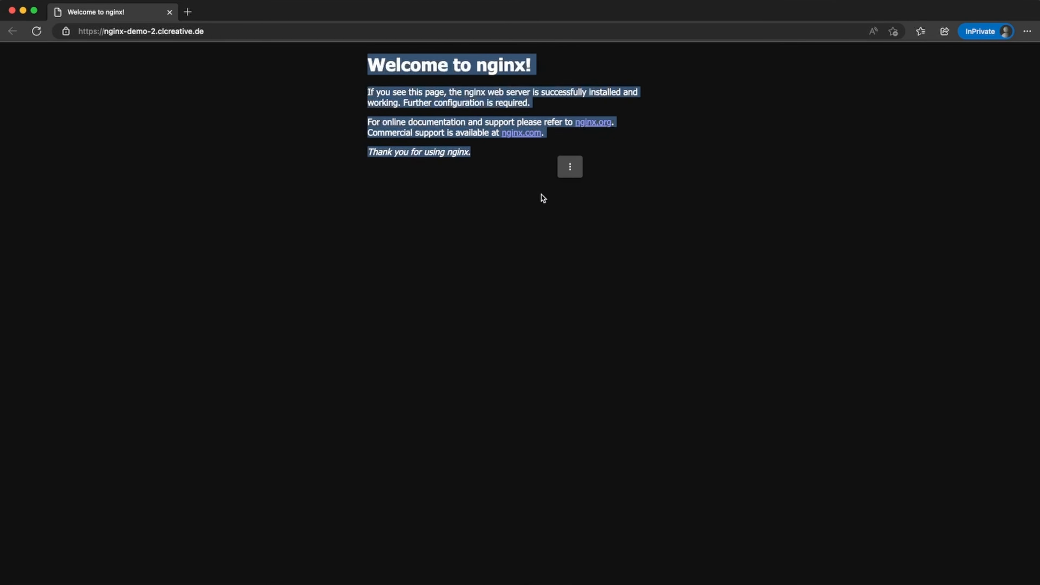
{"action": "left_click", "coordinate": [80, 31]}
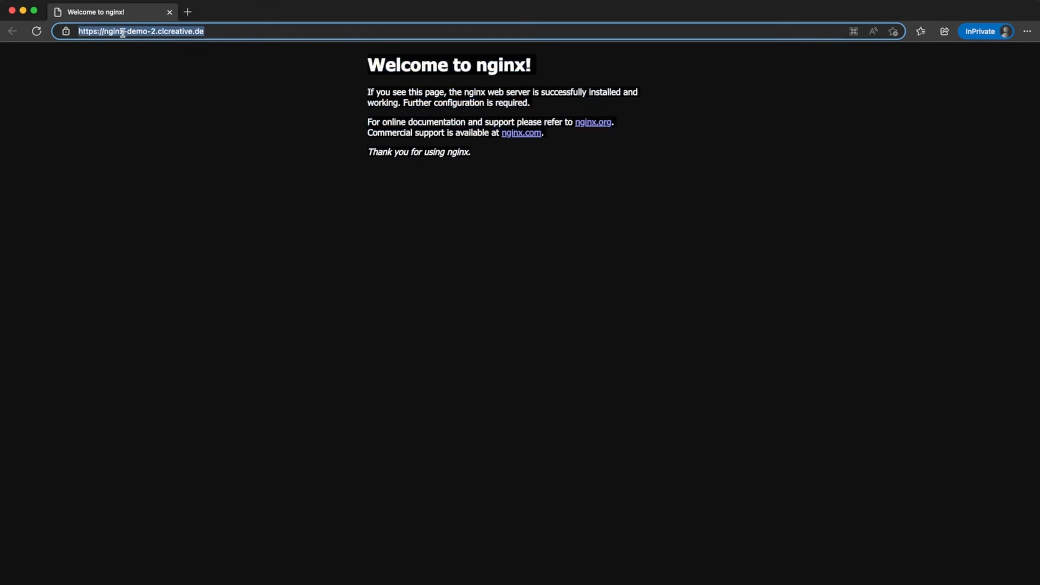